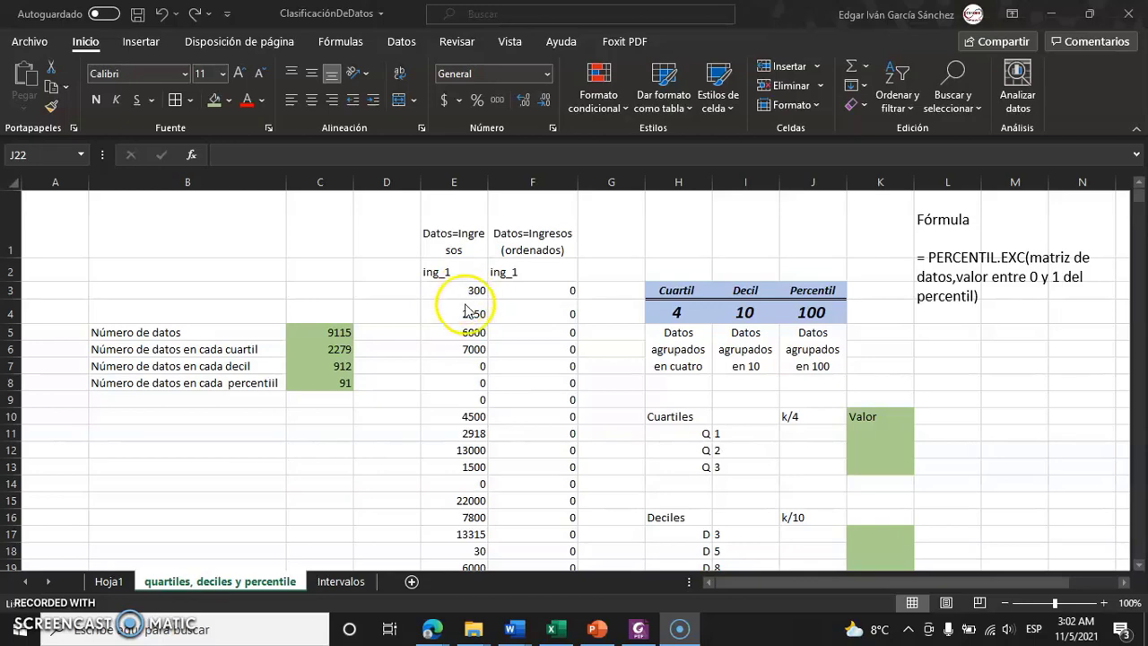
Review the Hoja1 raw data, the ordered income column and the count formulas in C5–C7.
{"action": "left_click", "coordinate": [109, 580]}
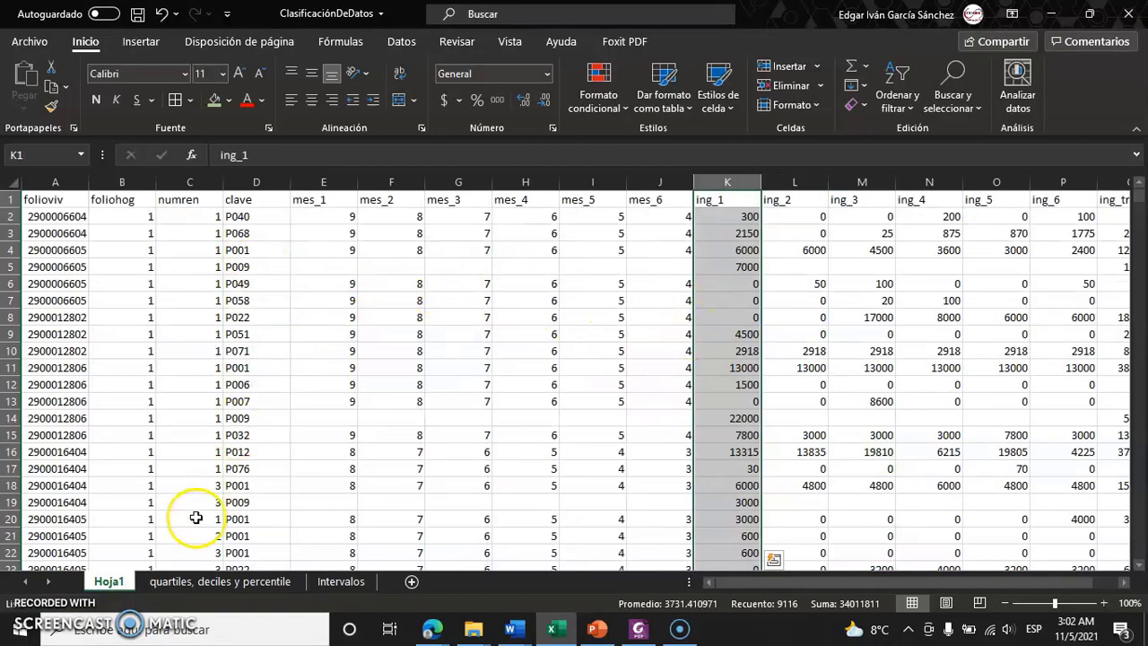
{"action": "left_click", "coordinate": [205, 581]}
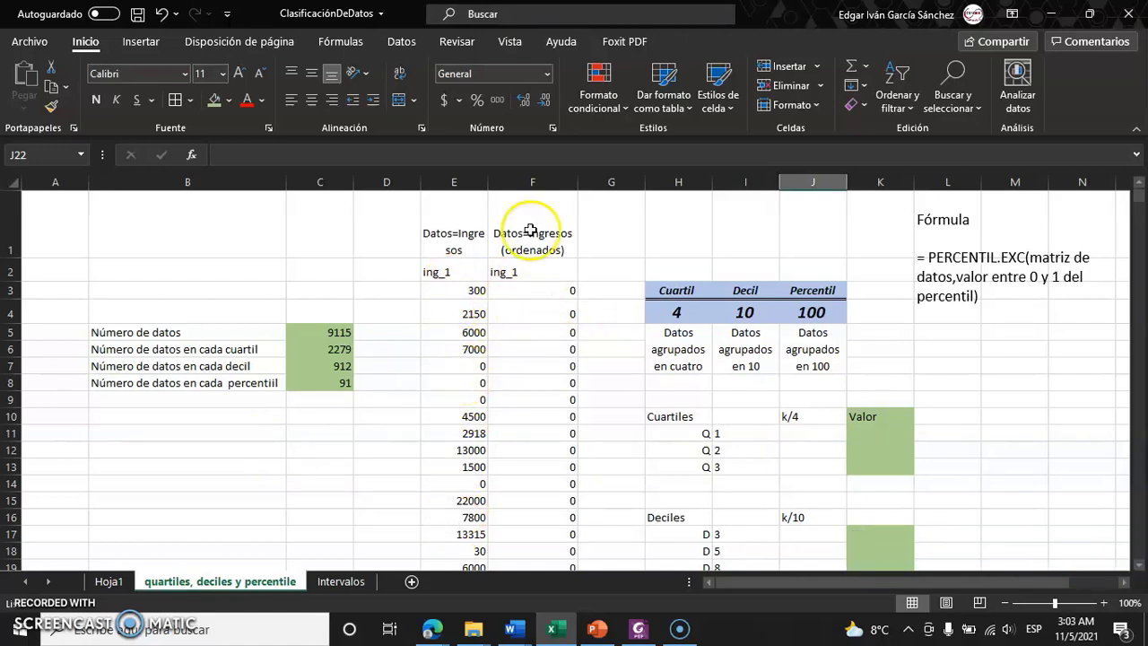
{"action": "left_click_drag", "start_coordinate": [532, 238], "coordinate": [507, 507]}
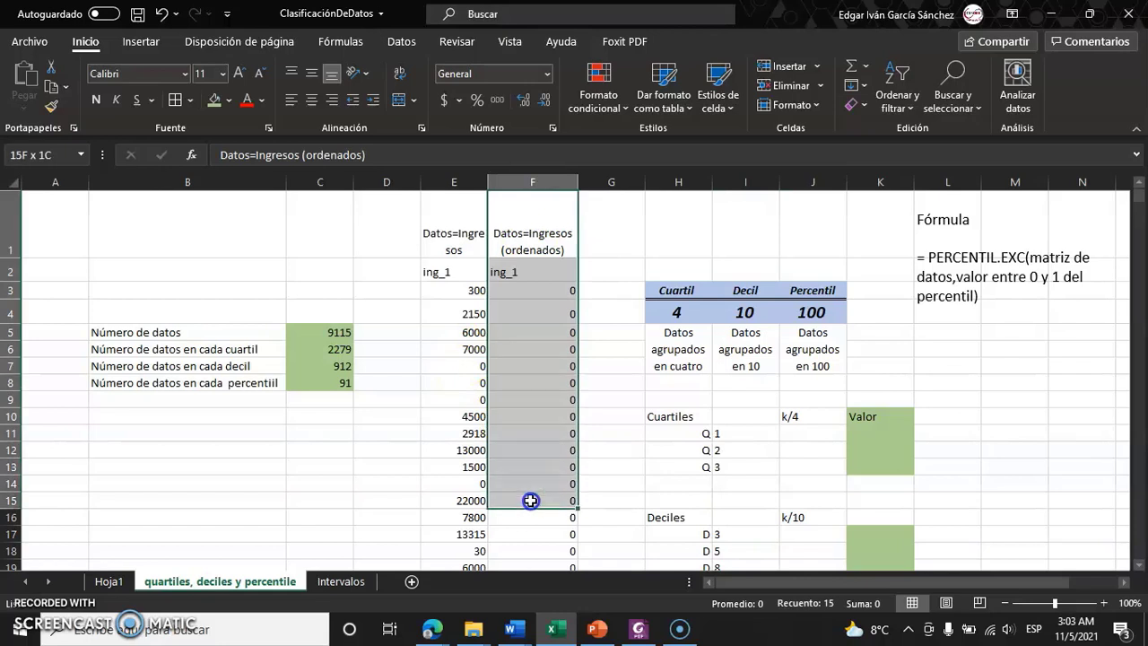
{"action": "left_click", "coordinate": [448, 289]}
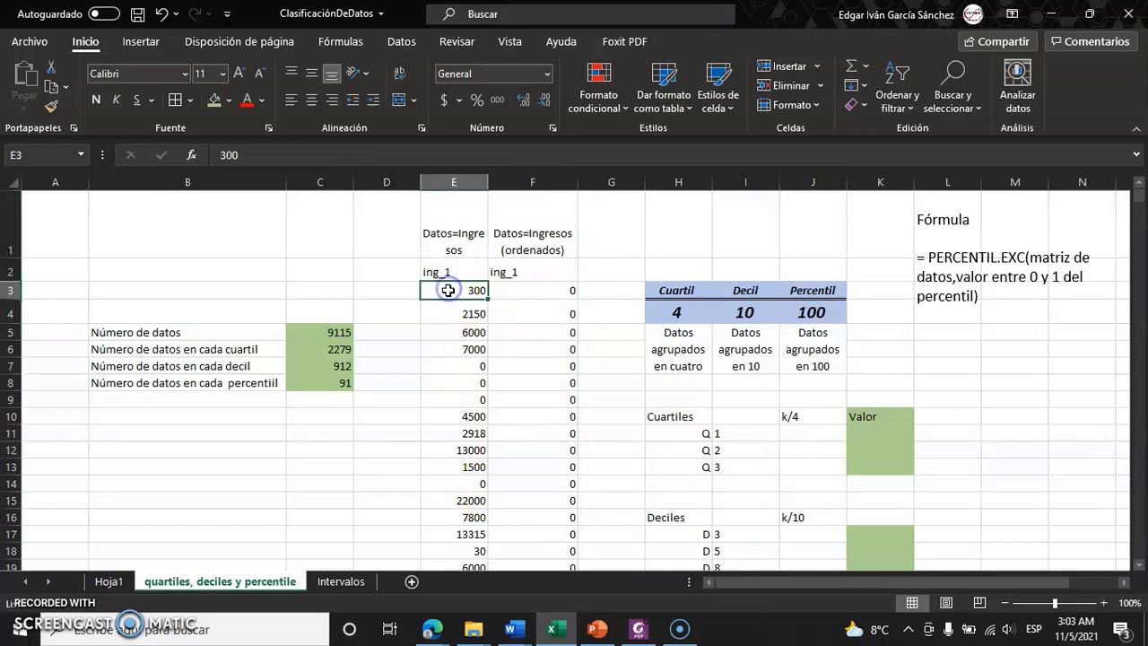
{"action": "left_click", "coordinate": [328, 332]}
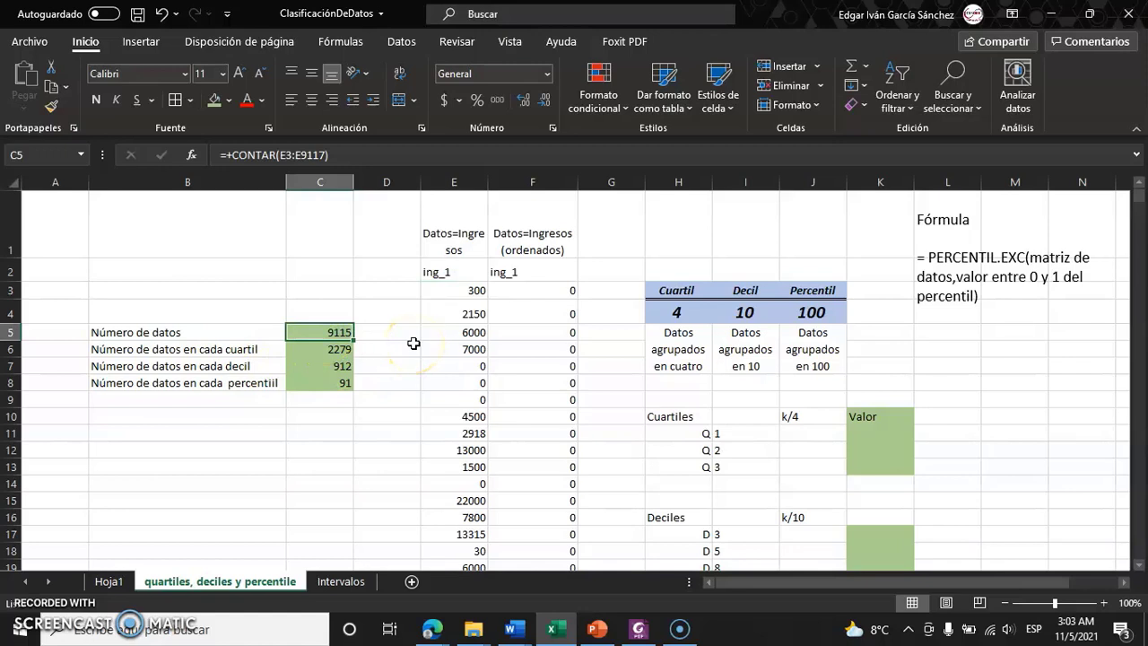
{"action": "left_click", "coordinate": [321, 348]}
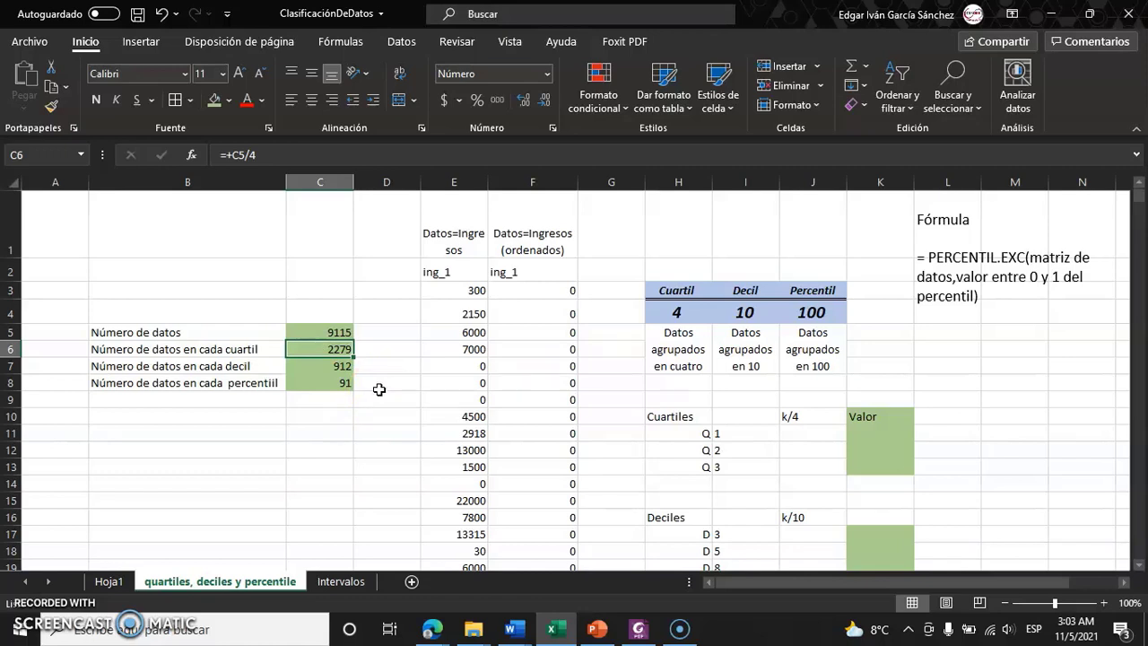
{"action": "left_click", "coordinate": [321, 365]}
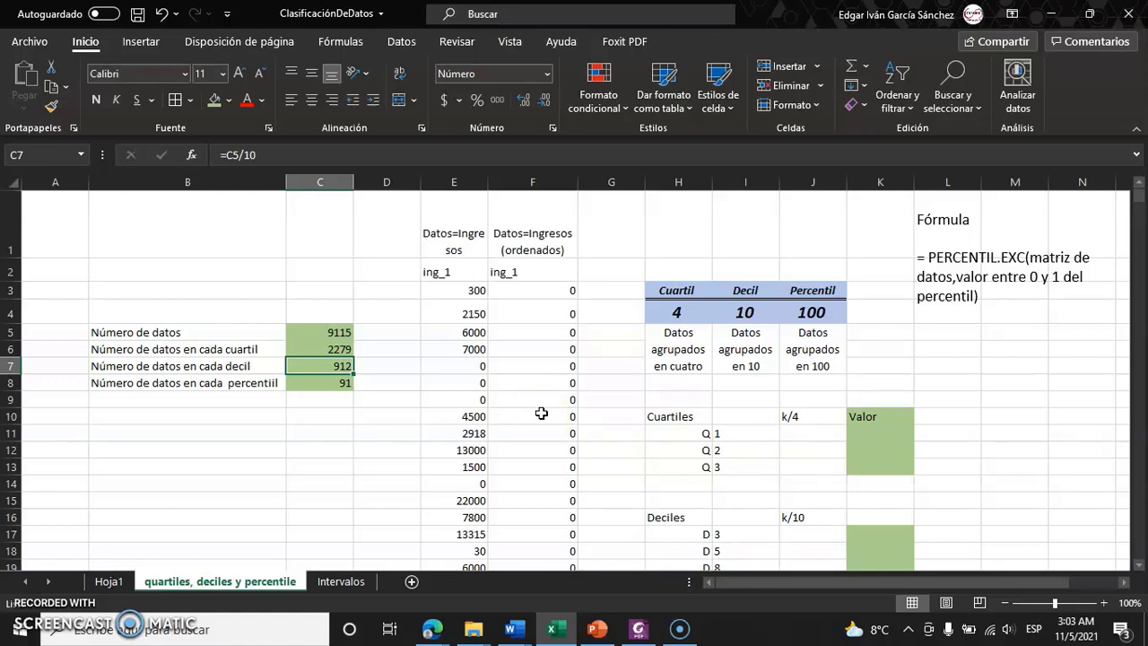
{"action": "left_click", "coordinate": [668, 399]}
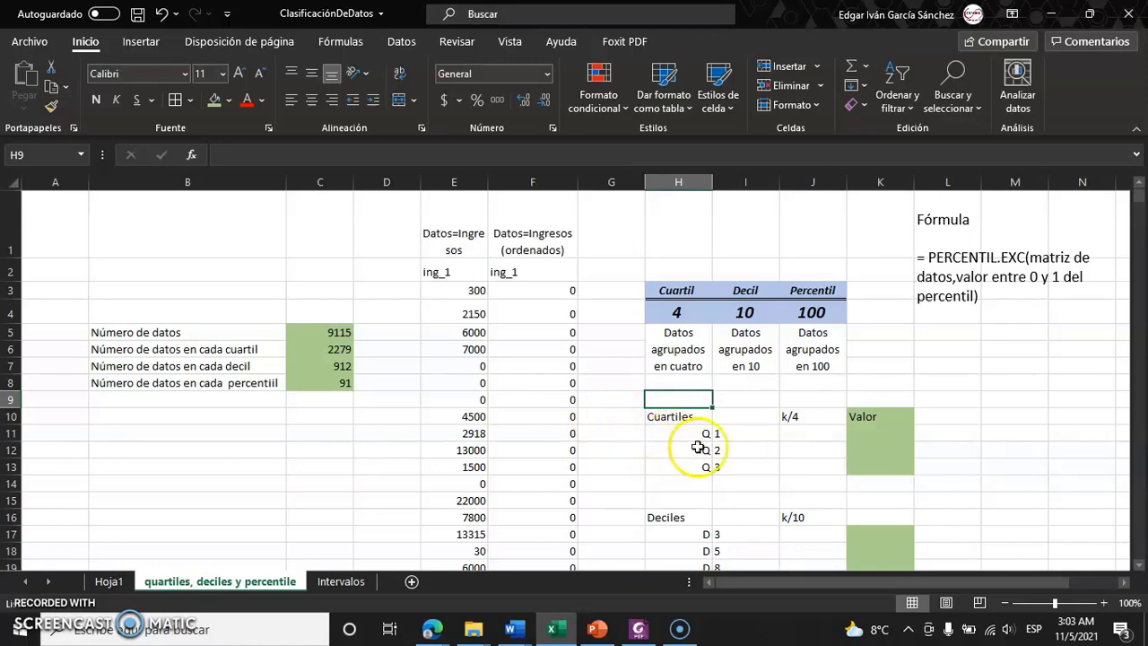
Enter =I11/4 in J11 so Q1's k/4 is 0.25.
{"action": "left_click", "coordinate": [813, 433]}
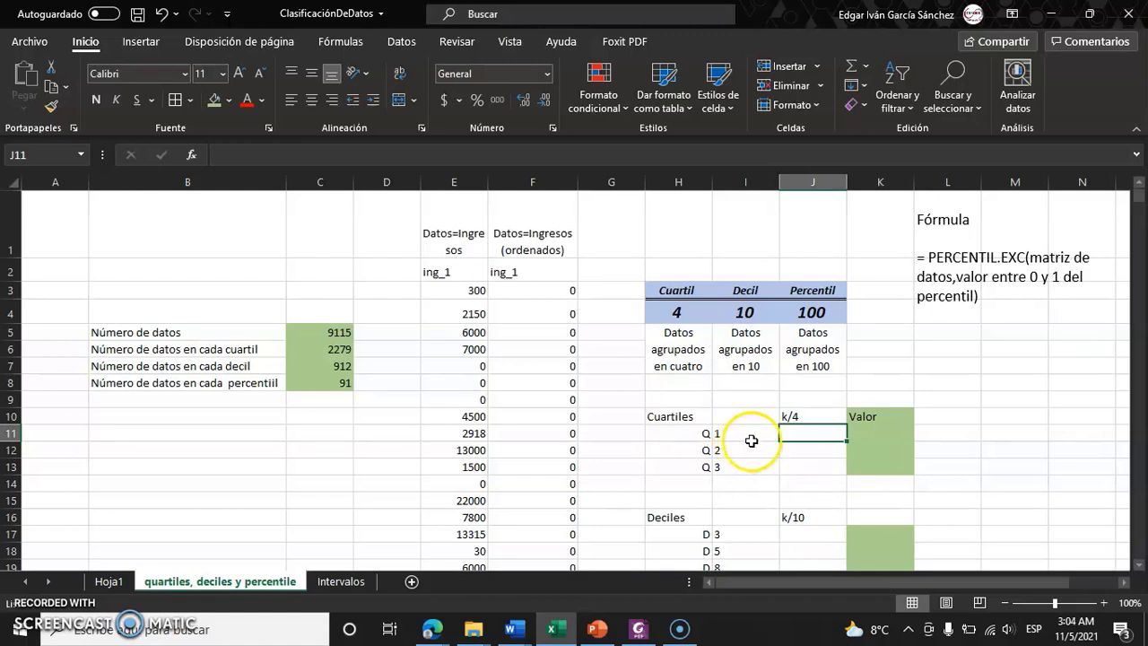
{"action": "left_click", "coordinate": [806, 433]}
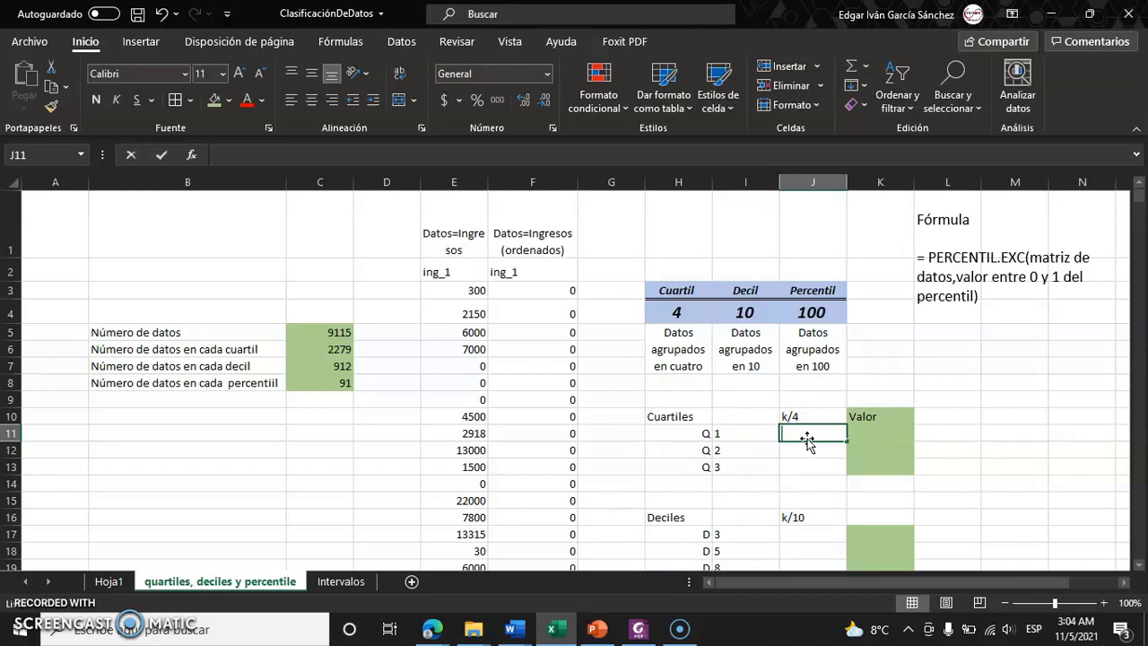
{"action": "type", "text": "="}
{"action": "key", "text": "Left"}
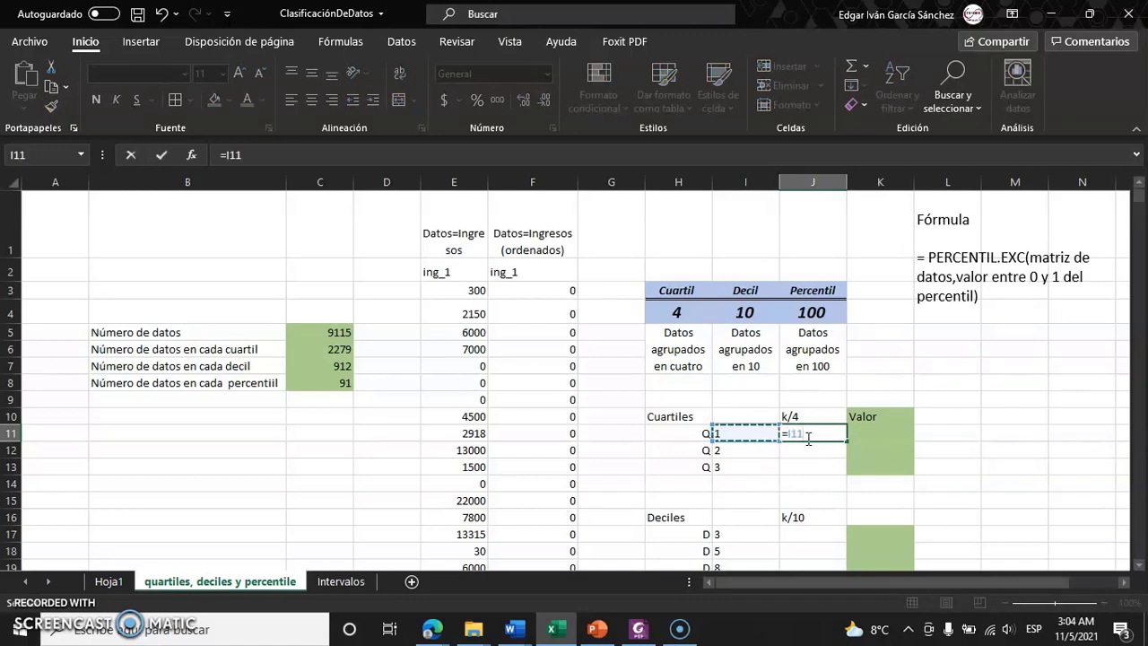
{"action": "type", "text": "/4"}
{"action": "key", "text": "Return"}
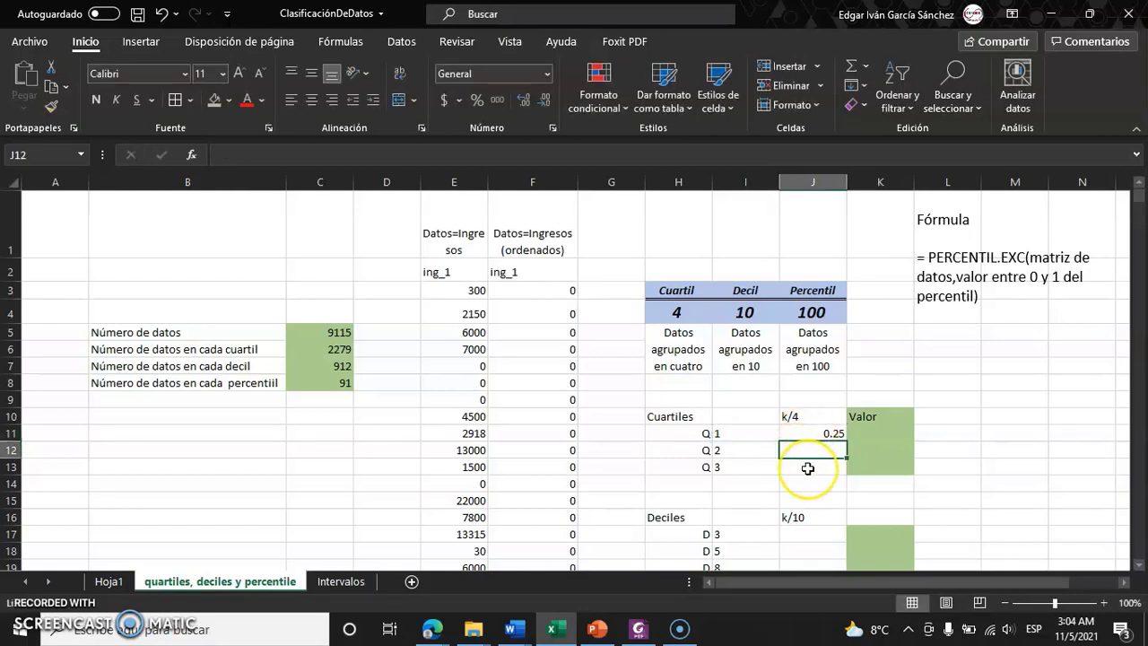
Enter =I12/4 and =I13/4 in J12 and J13, giving 0.5 and 0.75.
{"action": "type", "text": "="}
{"action": "key", "text": "Left"}
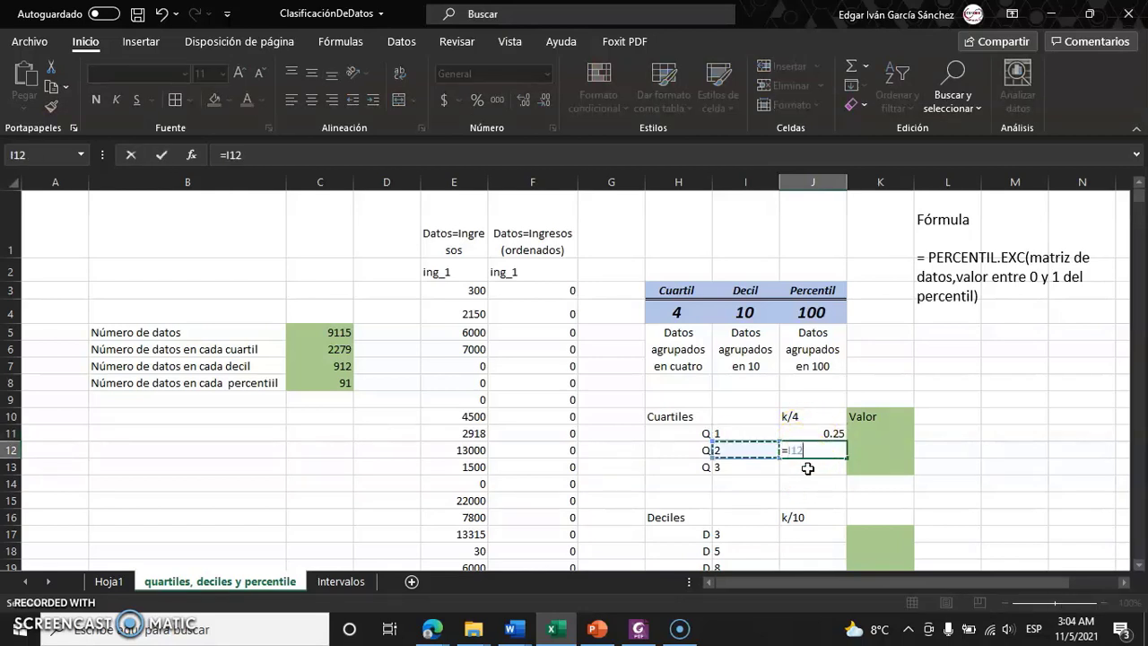
{"action": "type", "text": "/4"}
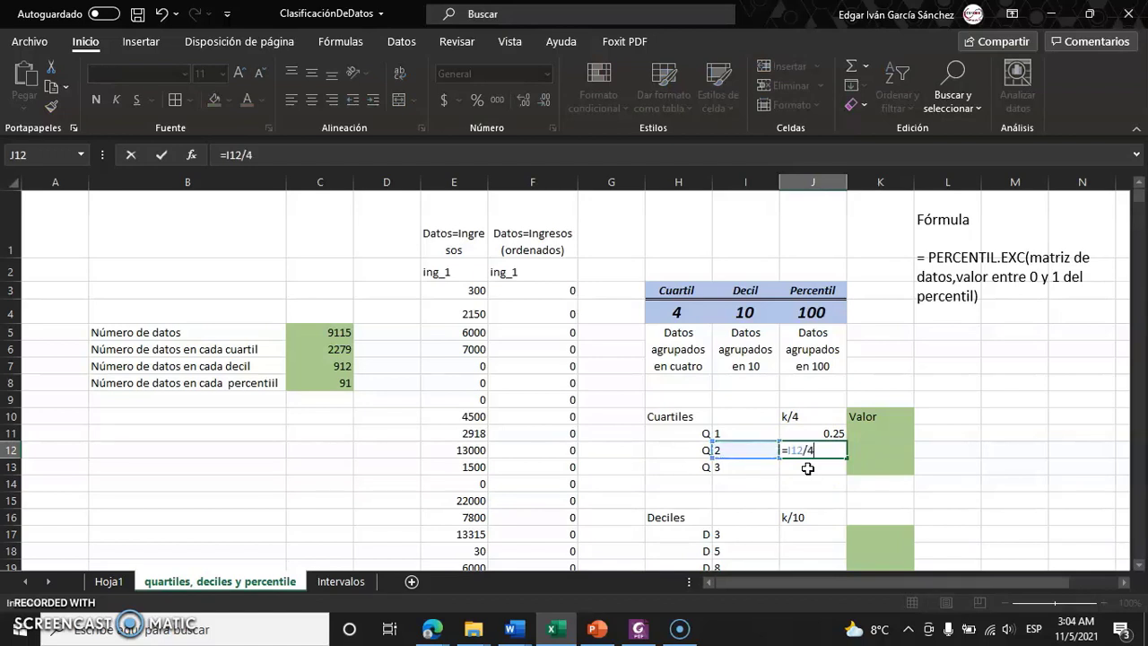
{"action": "key", "text": "Return"}
{"action": "type", "text": "="}
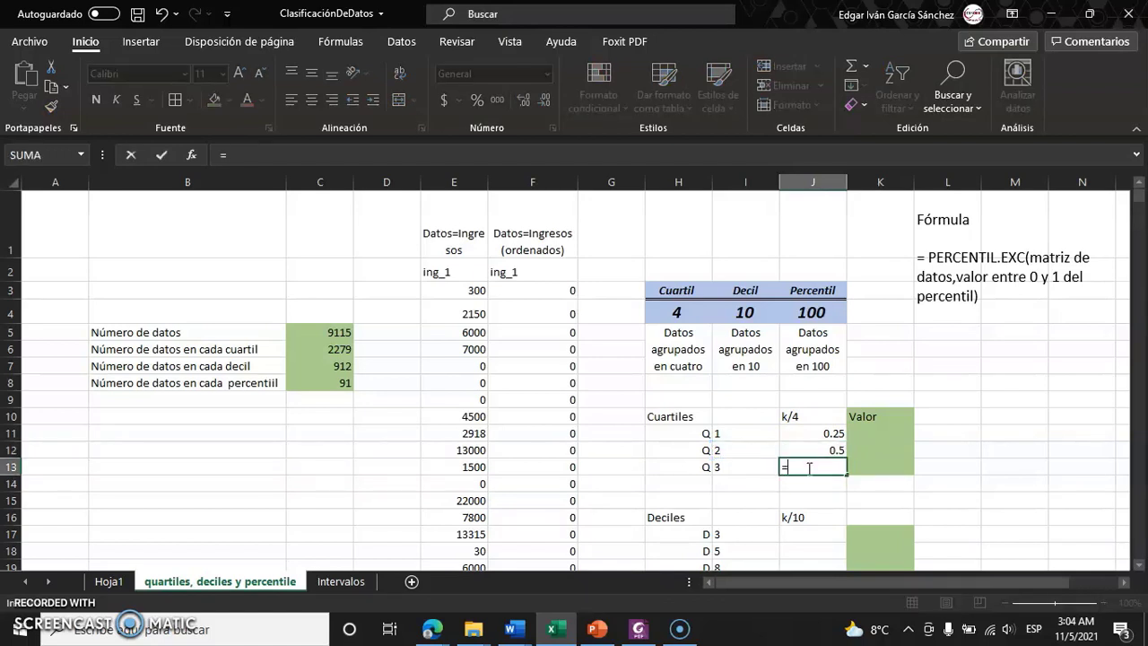
{"action": "key", "text": "Left"}
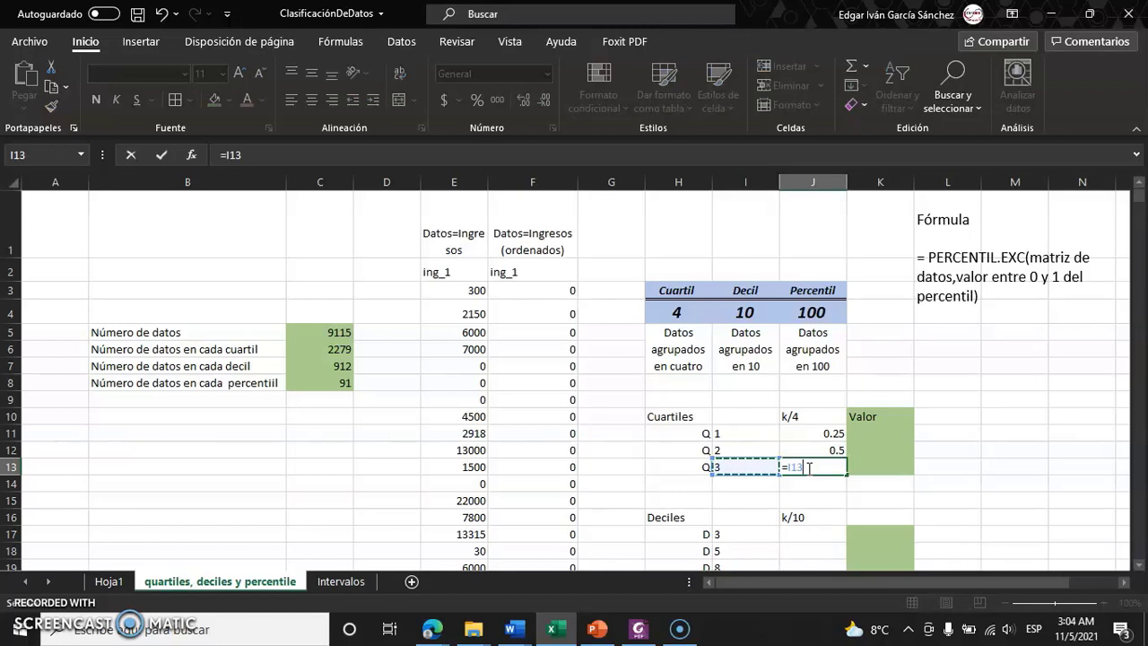
{"action": "type", "text": "/4"}
{"action": "key", "text": "Return"}
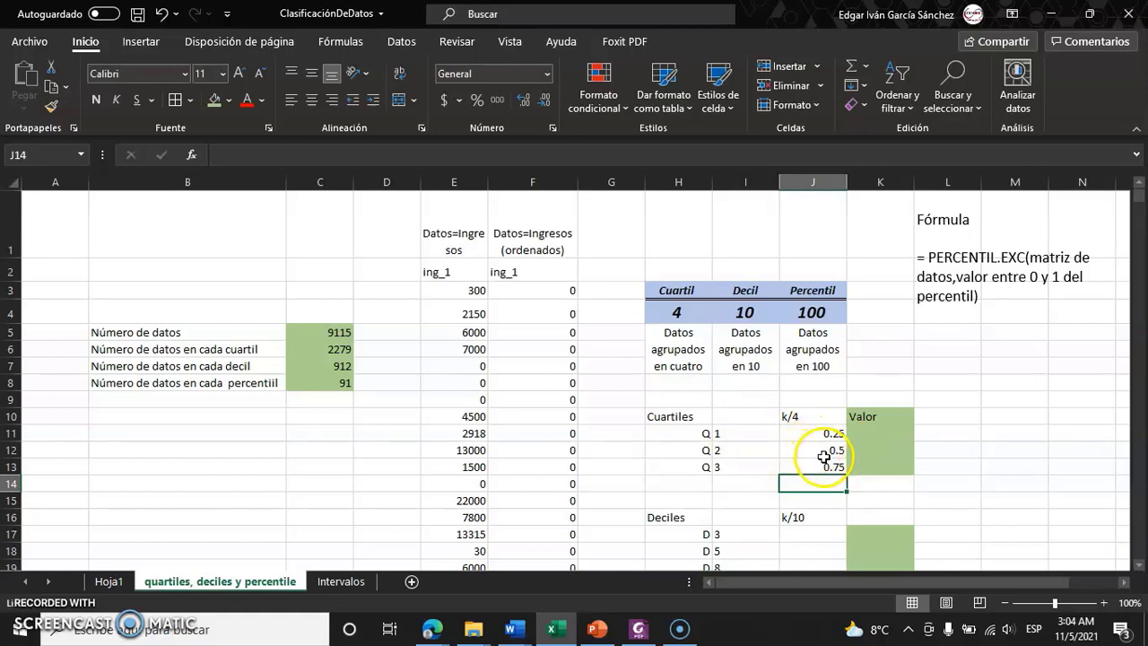
{"action": "left_click", "coordinate": [821, 450]}
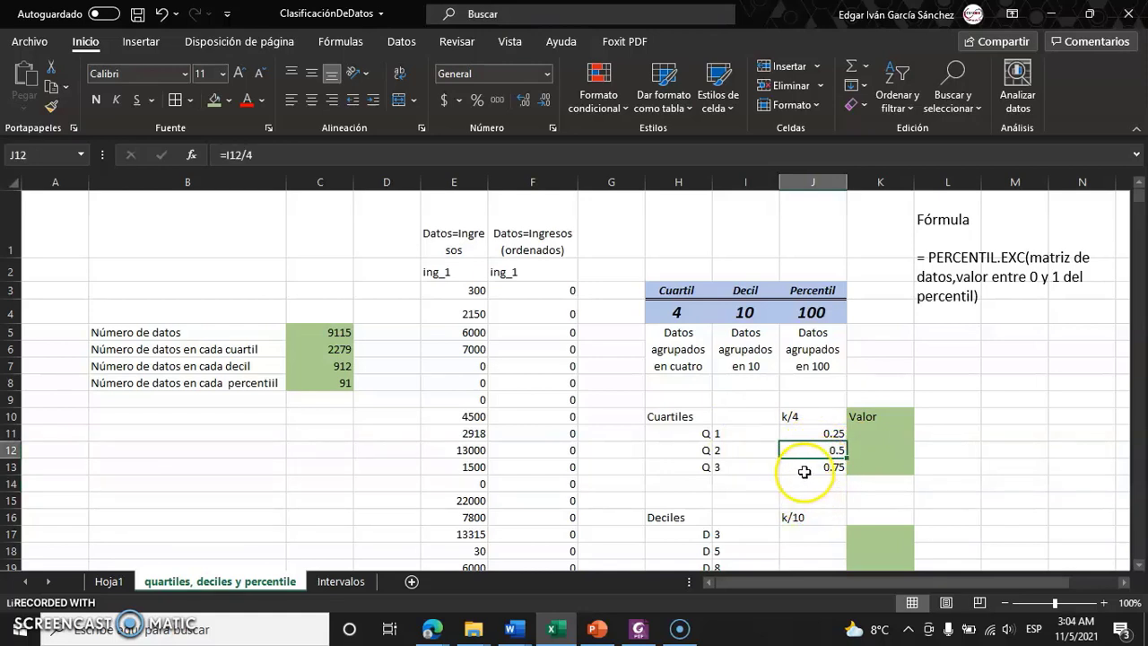
{"action": "left_click", "coordinate": [805, 468]}
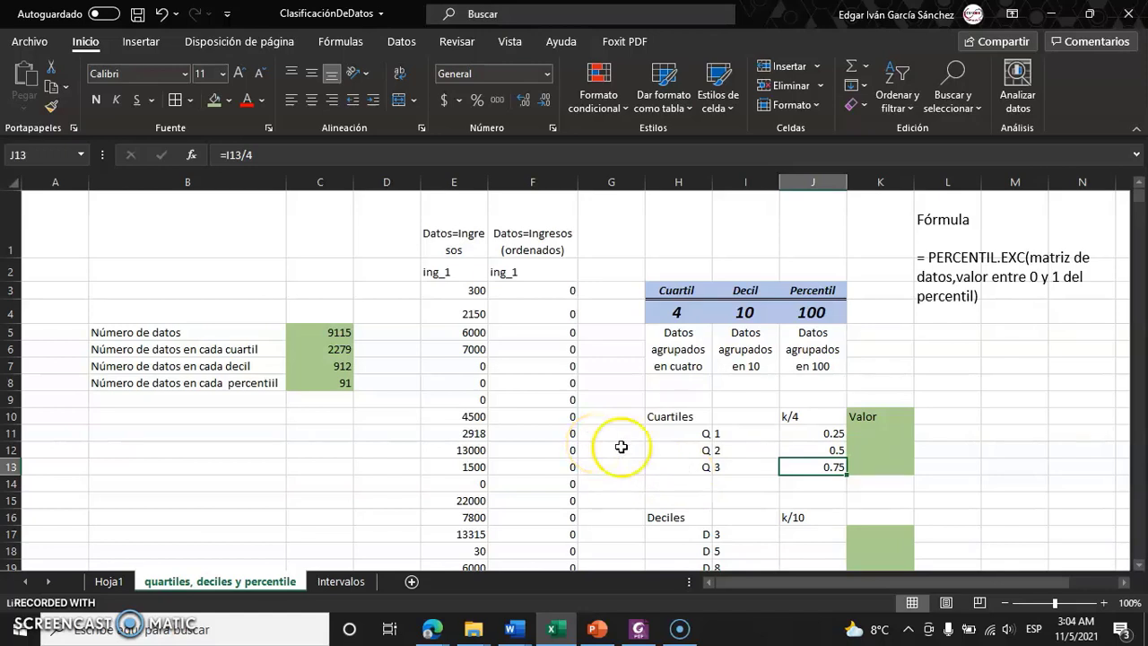
Consult the PERCENTIL.EXC note, then start a PERCENTIL.EXC formula in K11.
{"action": "left_click", "coordinate": [868, 429]}
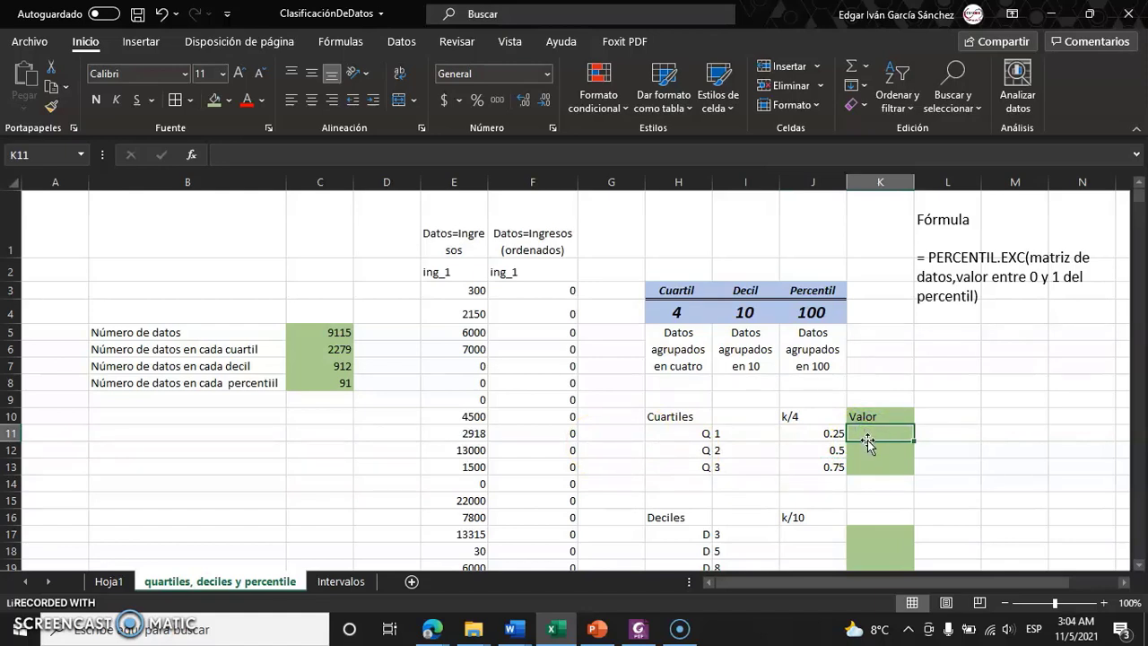
{"action": "left_click", "coordinate": [950, 278]}
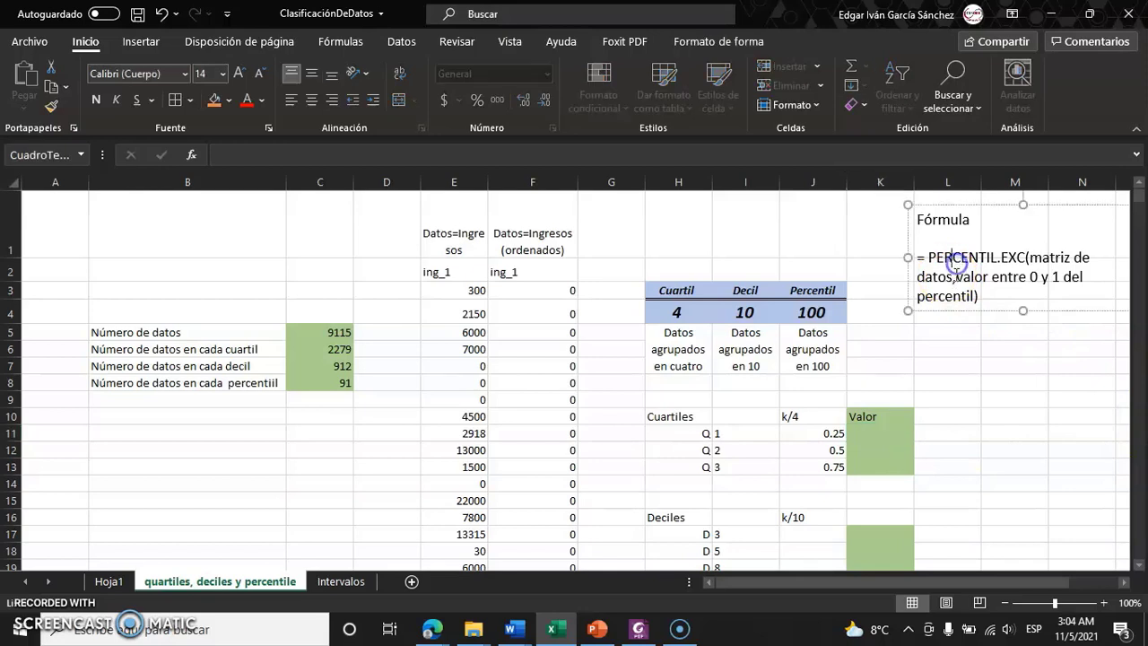
{"action": "left_click", "coordinate": [953, 207]}
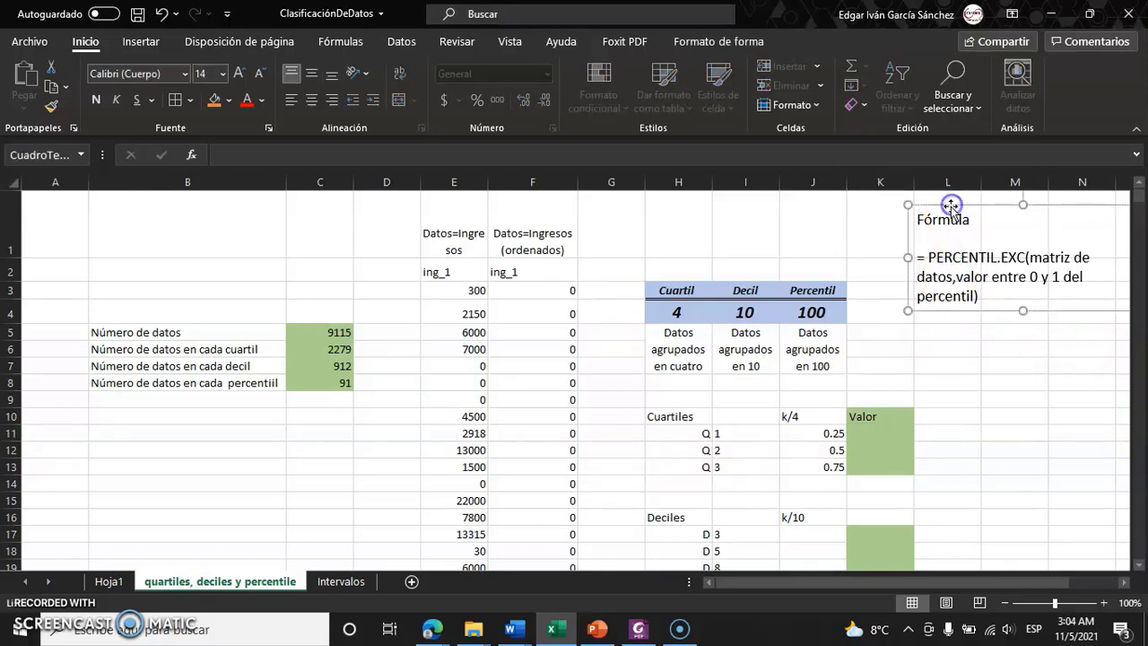
{"action": "left_click", "coordinate": [882, 433]}
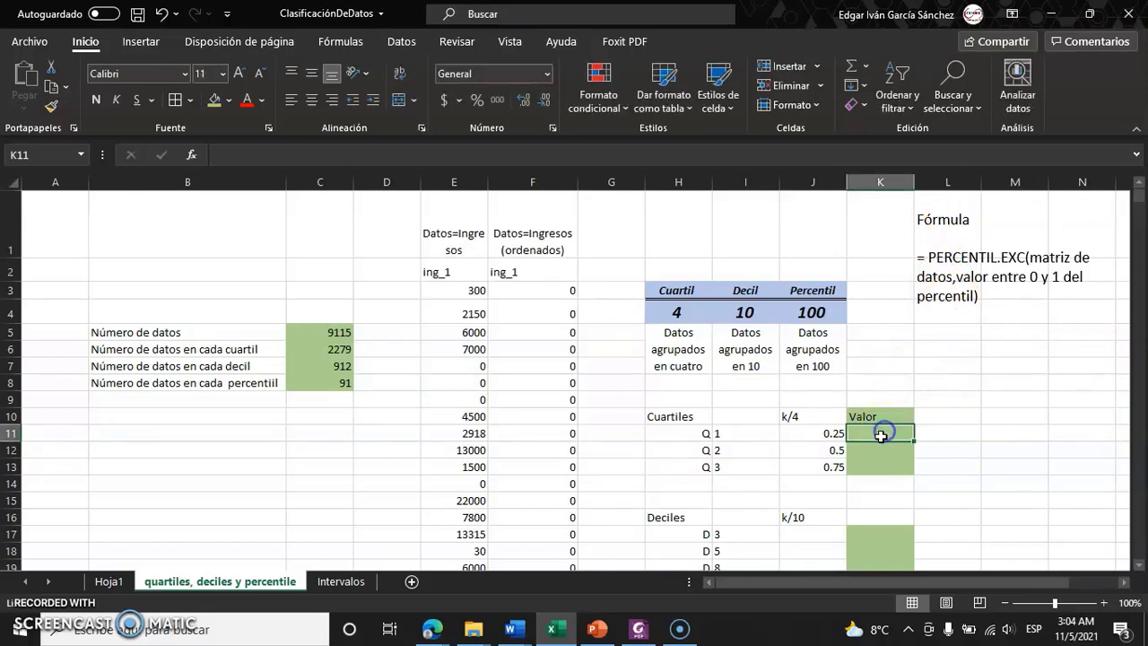
{"action": "type", "text": "="}
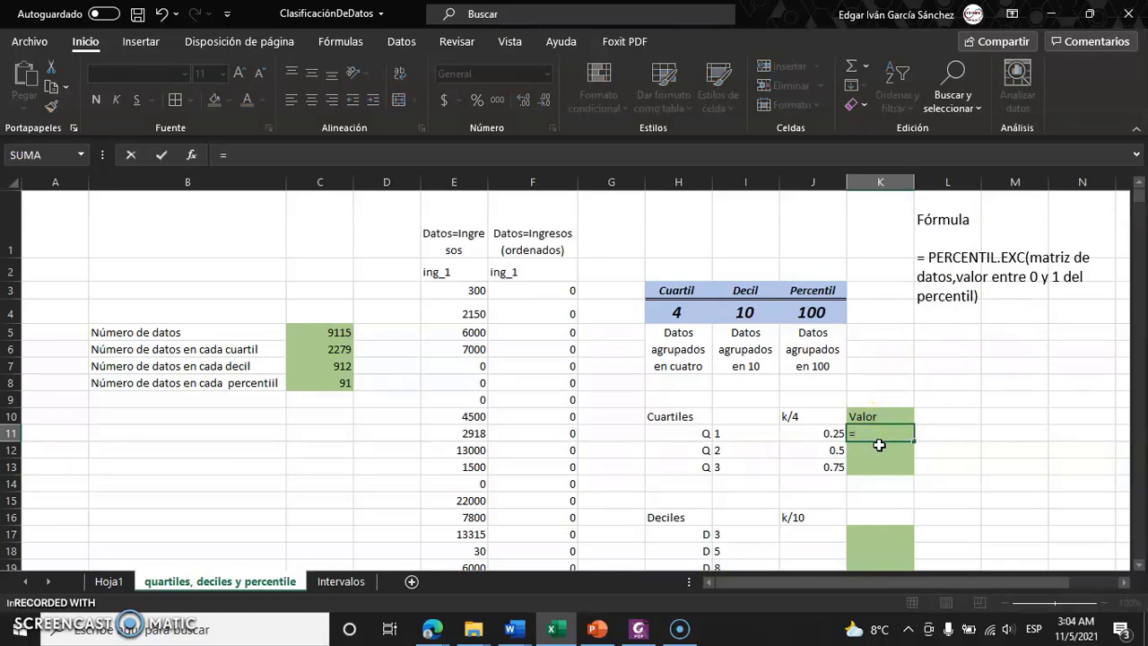
{"action": "type", "text": "per"}
{"action": "type", "text": "ce"}
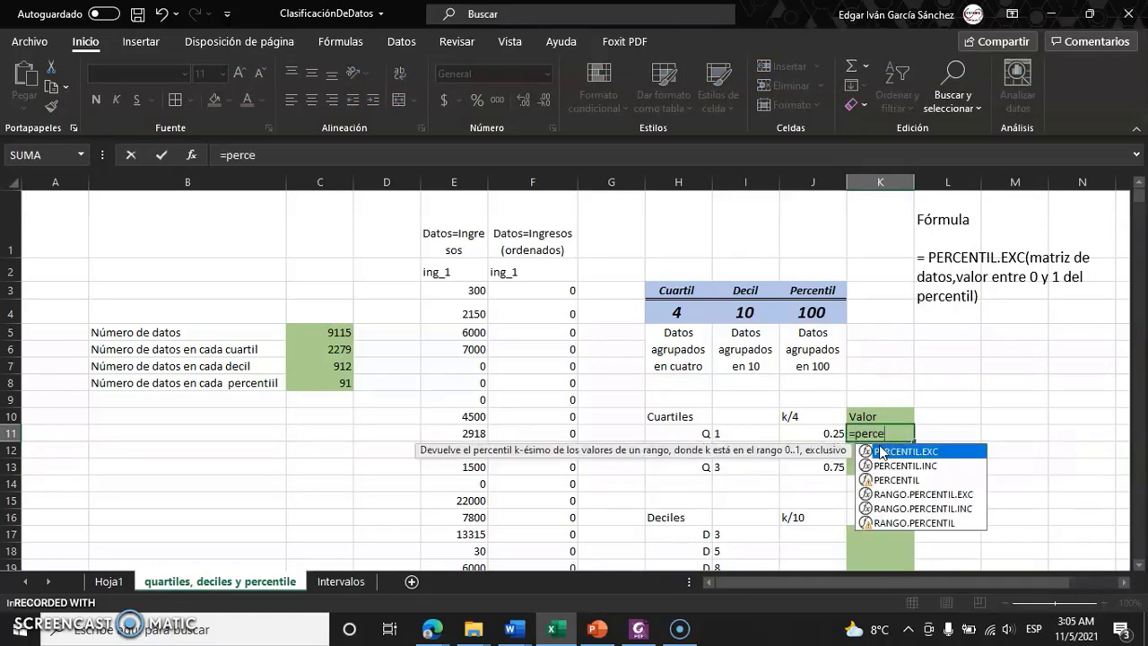
{"action": "left_click", "coordinate": [887, 451]}
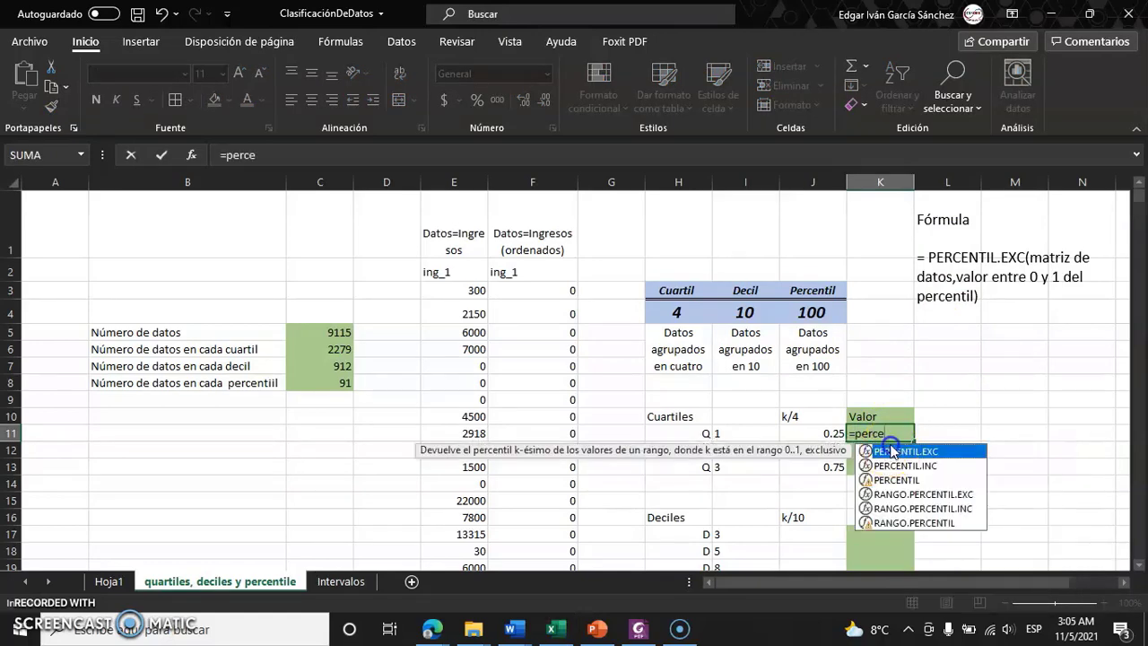
{"action": "double_click", "coordinate": [891, 452]}
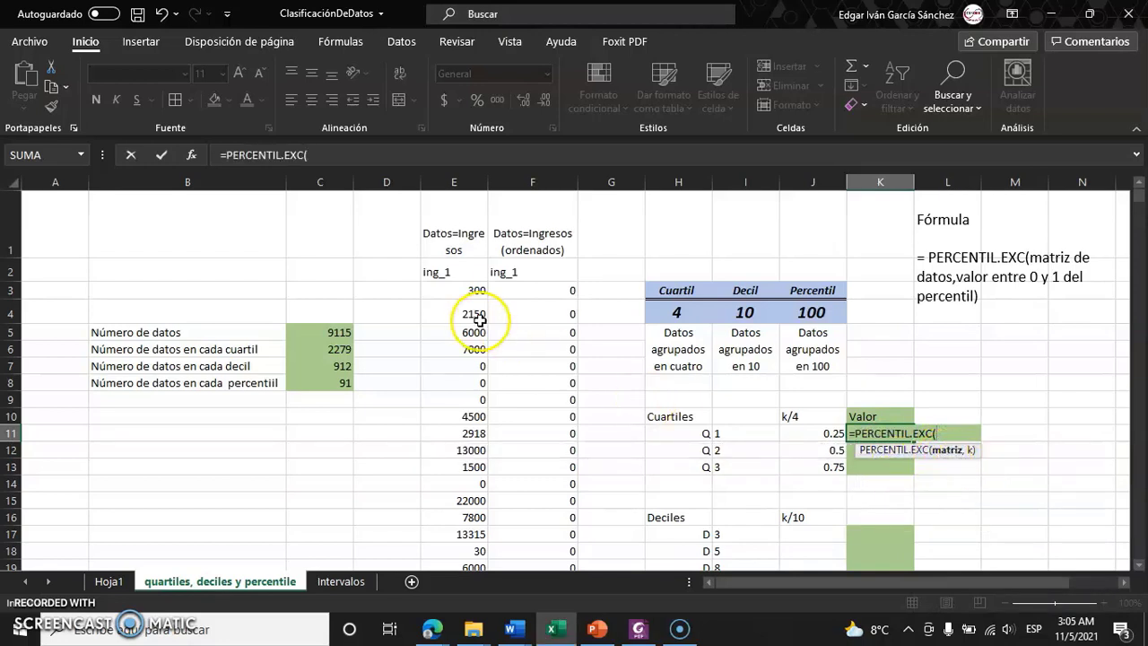
Complete K11 as =PERCENTIL.EXC(E3:E9117,J11), so Q1 returns 250.
{"action": "left_click", "coordinate": [464, 290]}
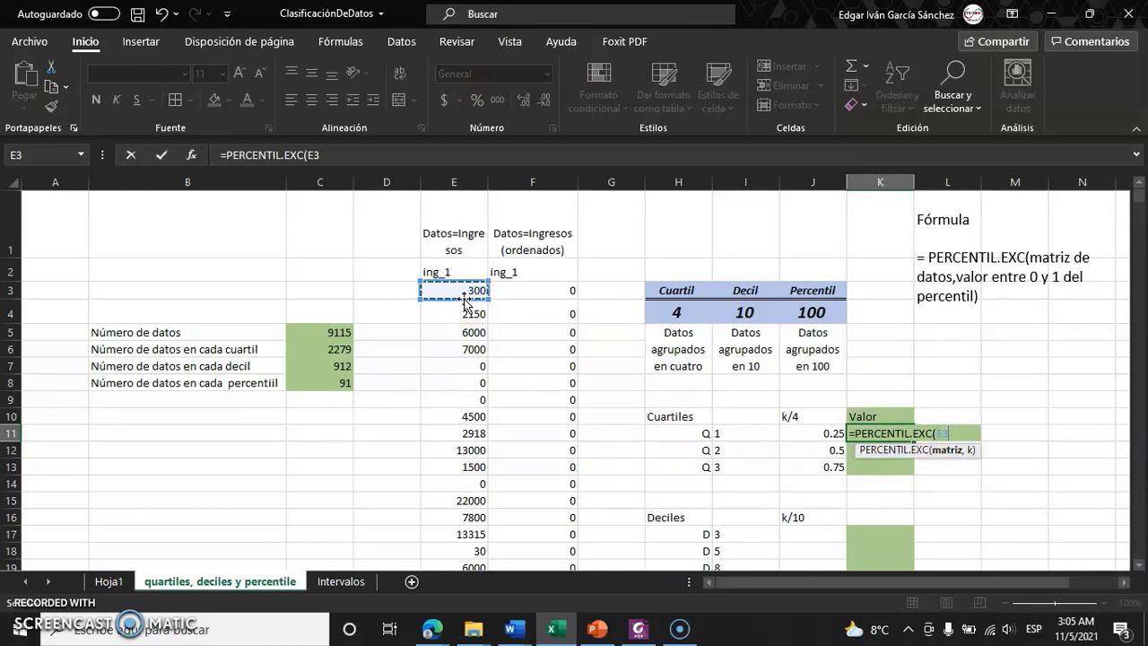
{"action": "key", "text": "ctrl+shift+Down"}
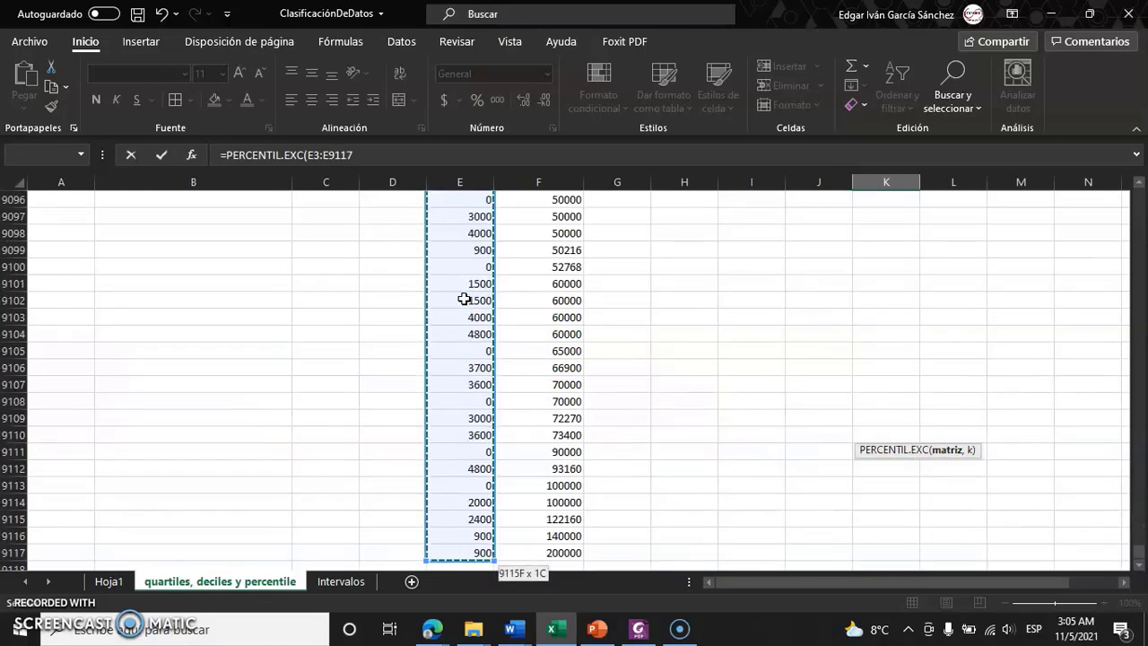
{"action": "left_click", "coordinate": [360, 155]}
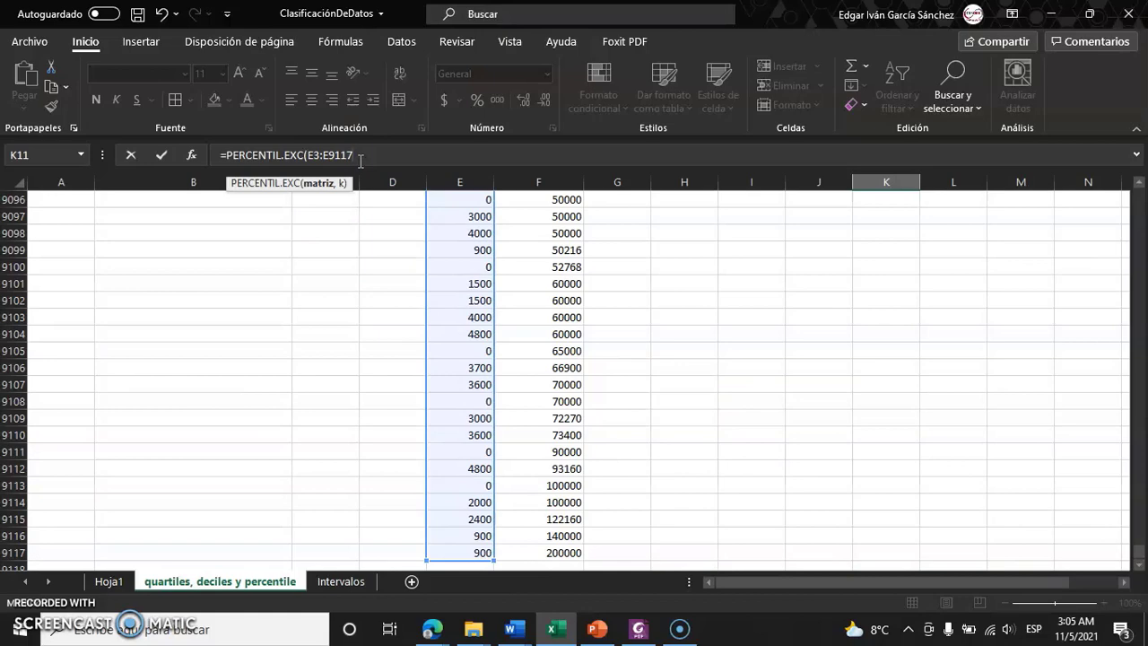
{"action": "type", "text": ","}
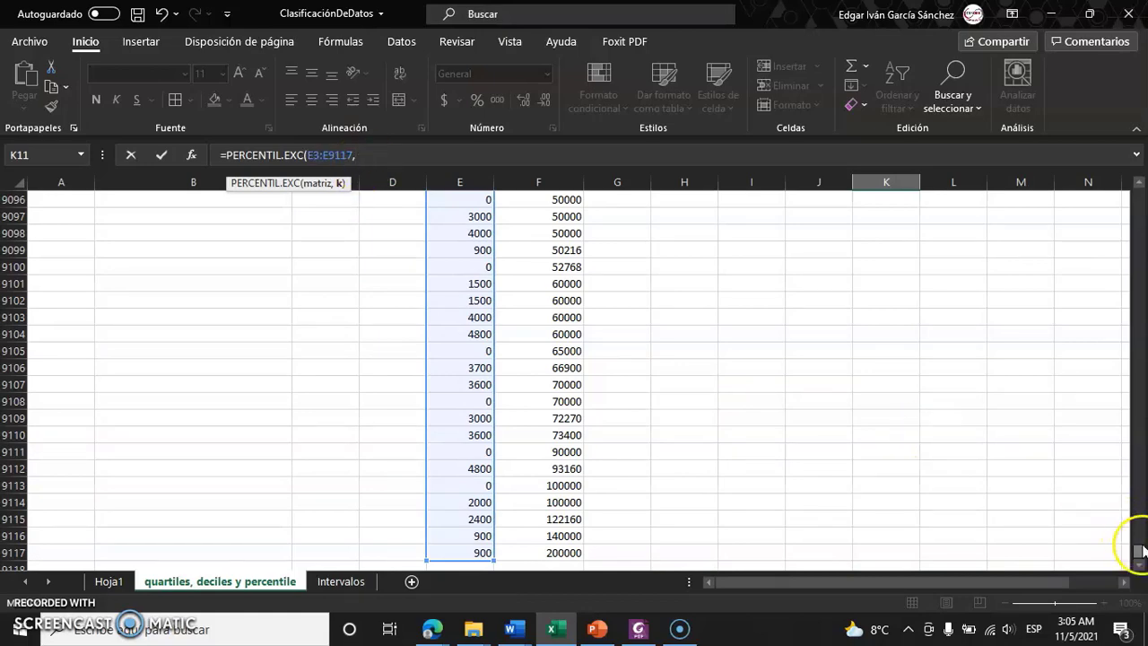
{"action": "scroll", "coordinate": [1133, 333], "scroll_direction": "up", "scroll_amount": 10}
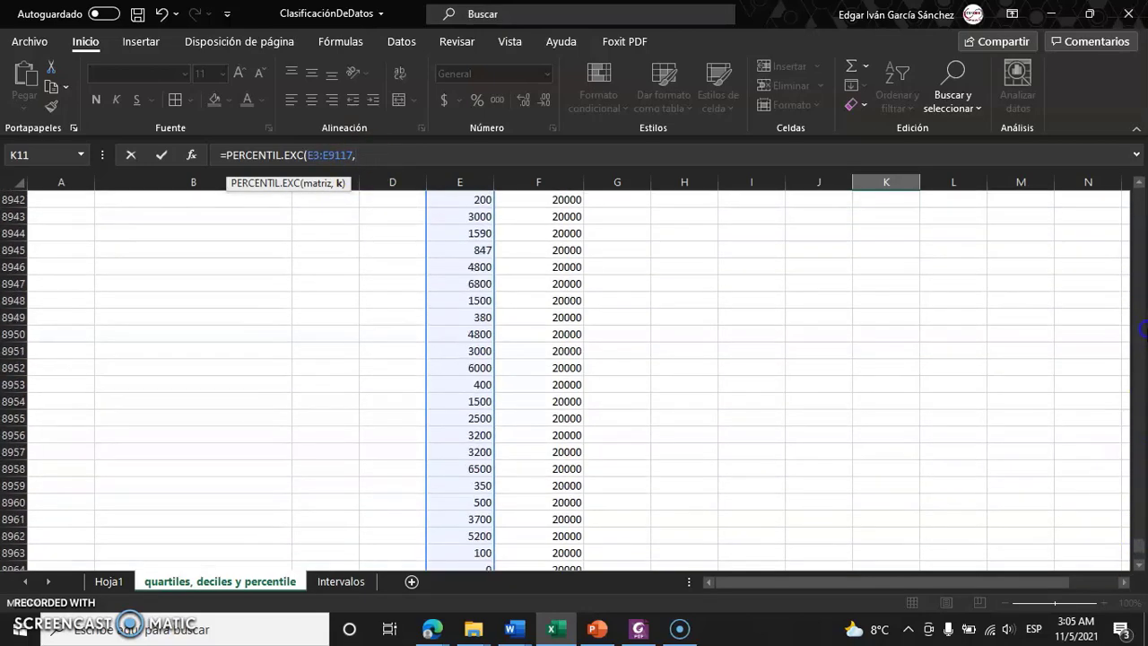
{"action": "scroll", "coordinate": [1118, 481], "scroll_direction": "up", "scroll_amount": 20}
{"action": "left_click_drag", "start_coordinate": [1135, 538], "coordinate": [1137, 192]}
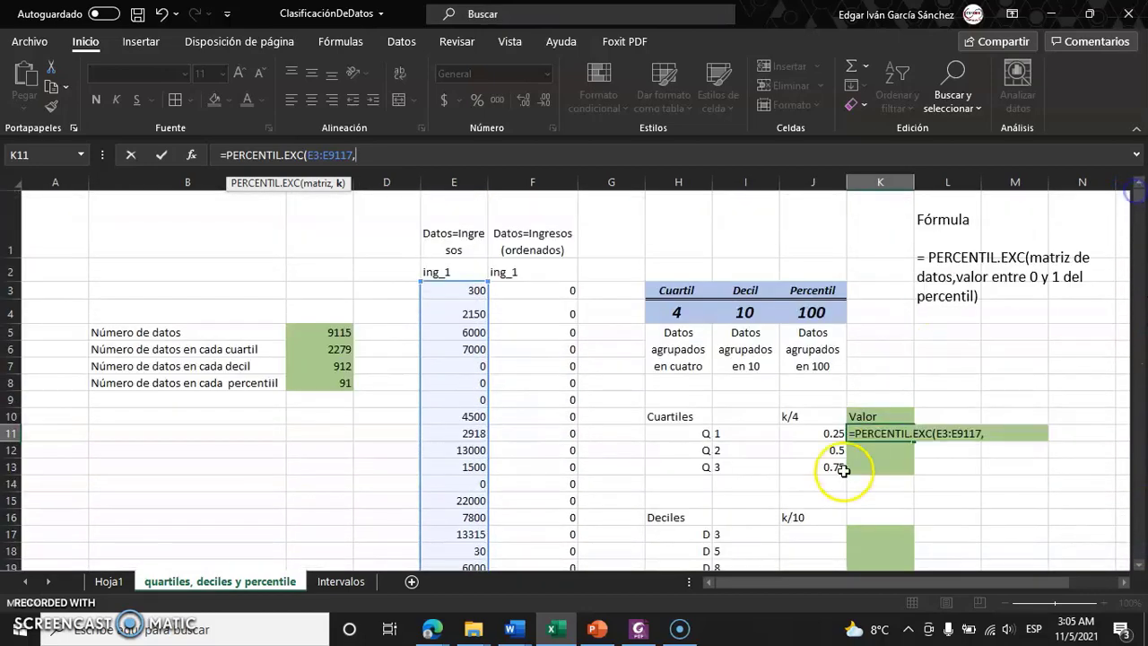
{"action": "left_click", "coordinate": [815, 431]}
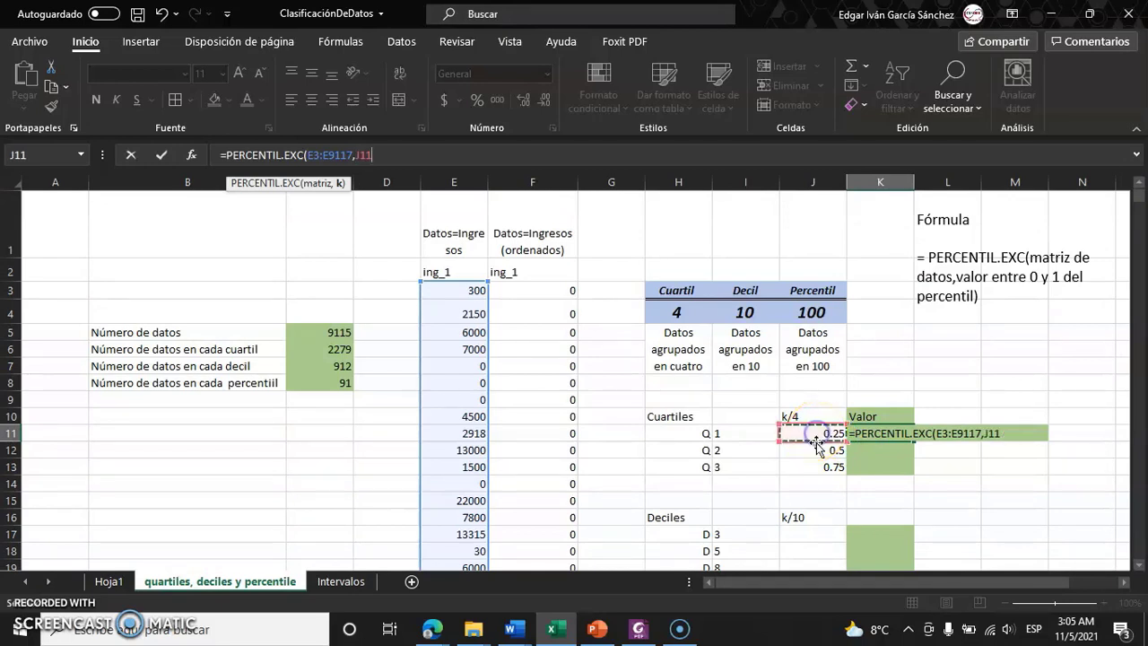
{"action": "type", "text": ")"}
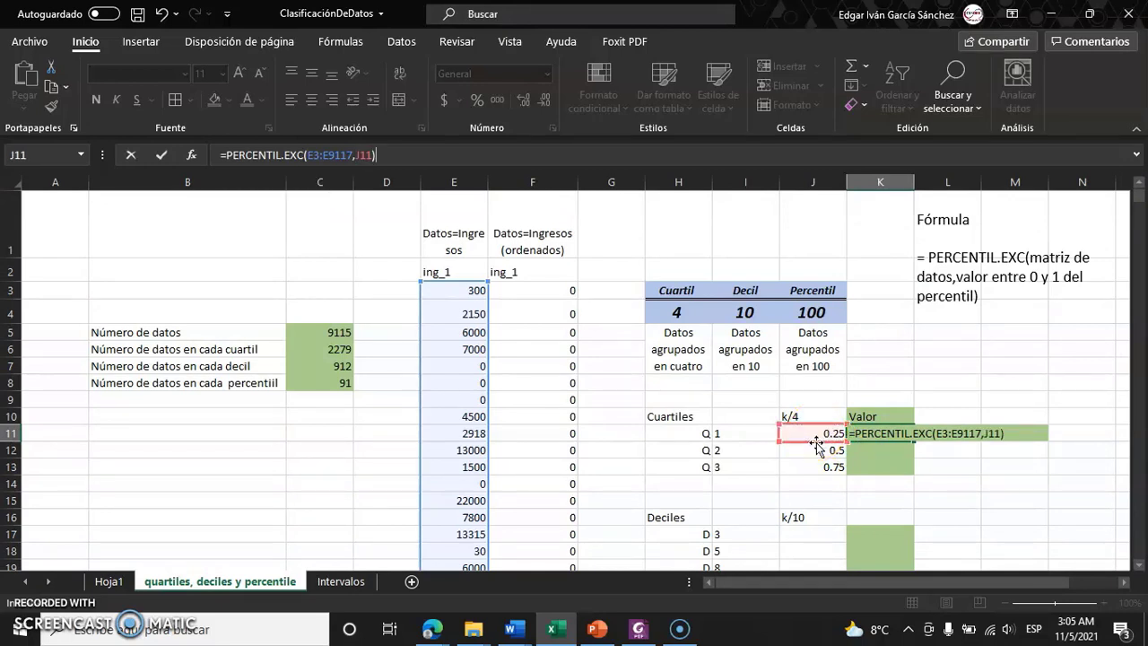
{"action": "key", "text": "Return"}
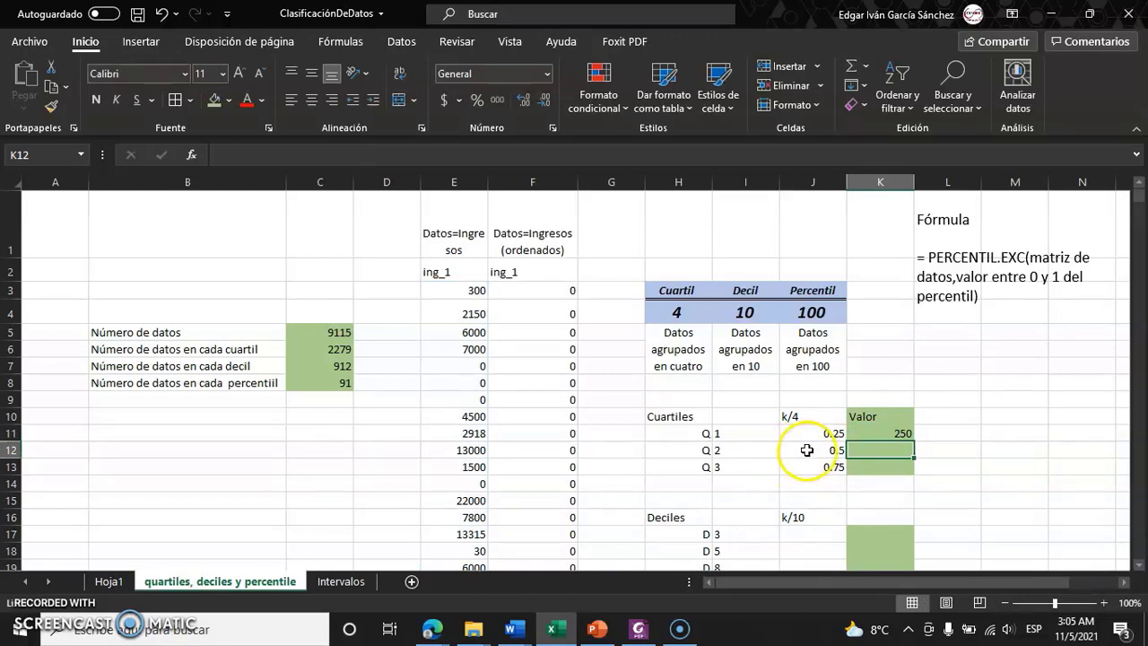
{"action": "left_click", "coordinate": [876, 434]}
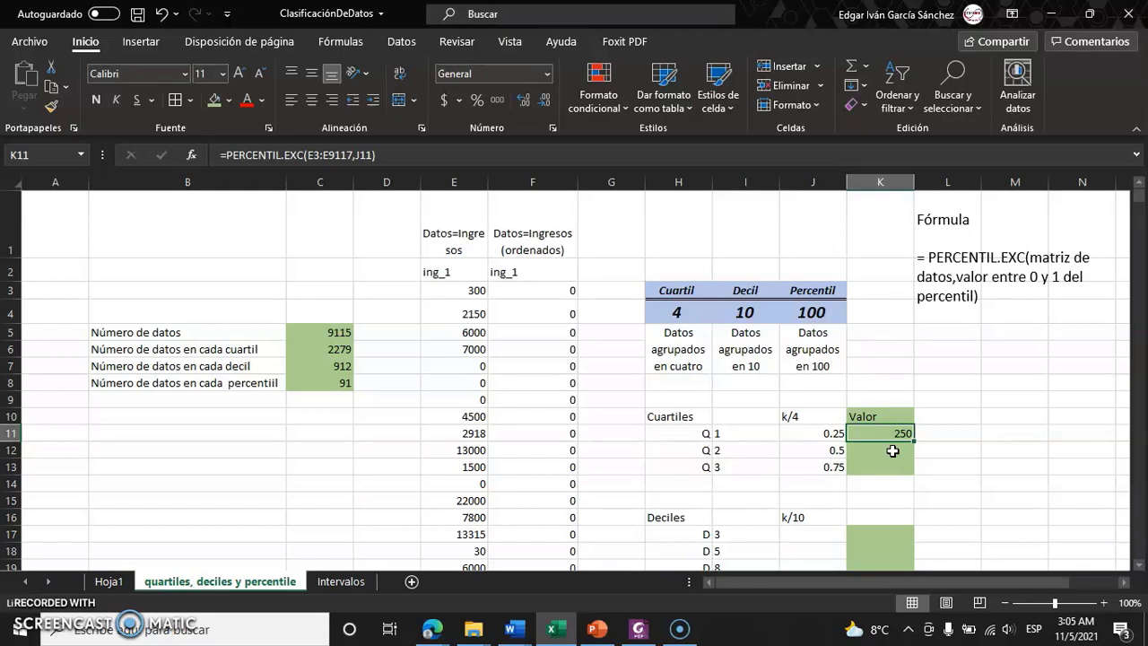
Enter =PERCENTIL.EXC(E3:E9117,J12) in K12 so Q2 returns 2000.
{"action": "left_click", "coordinate": [890, 452]}
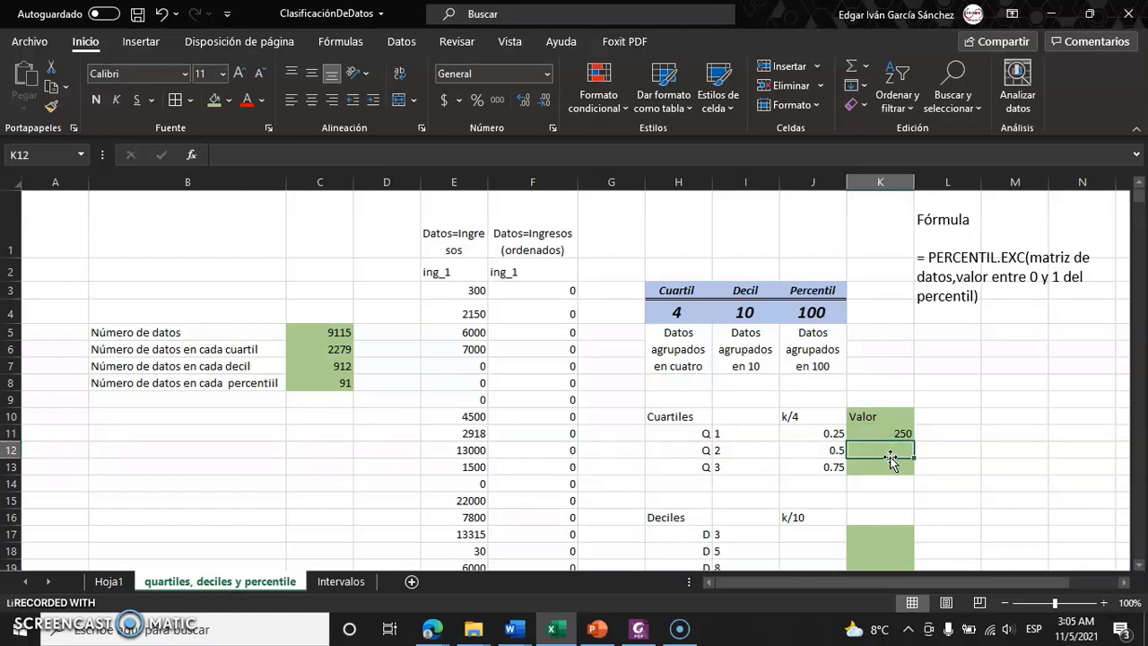
{"action": "type", "text": "="}
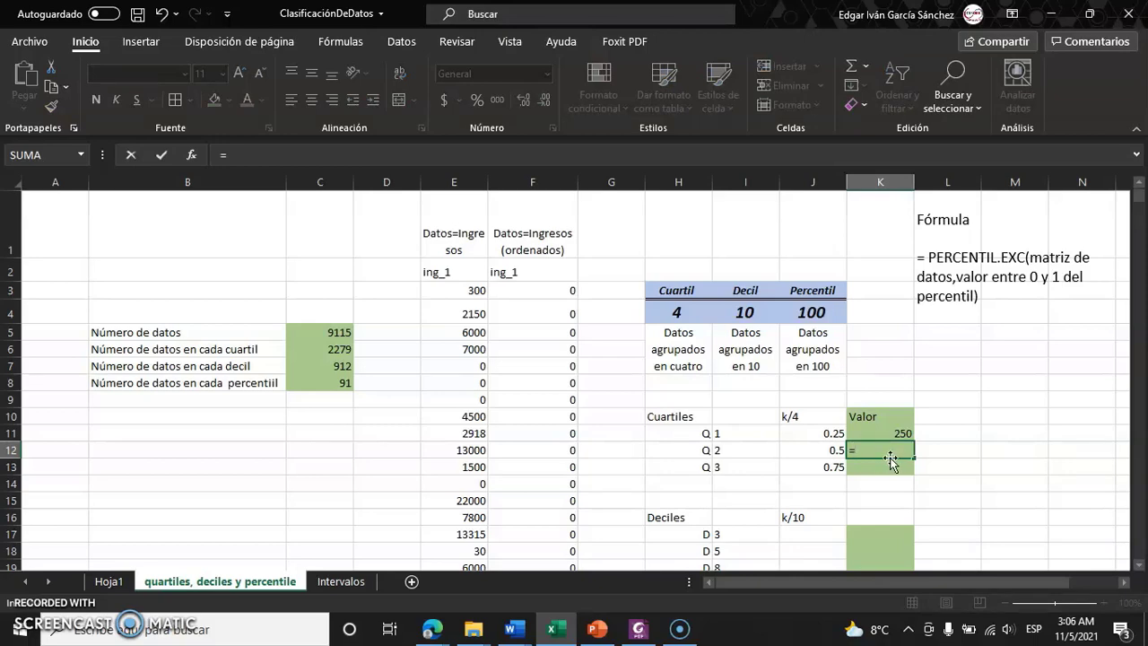
{"action": "type", "text": "perce"}
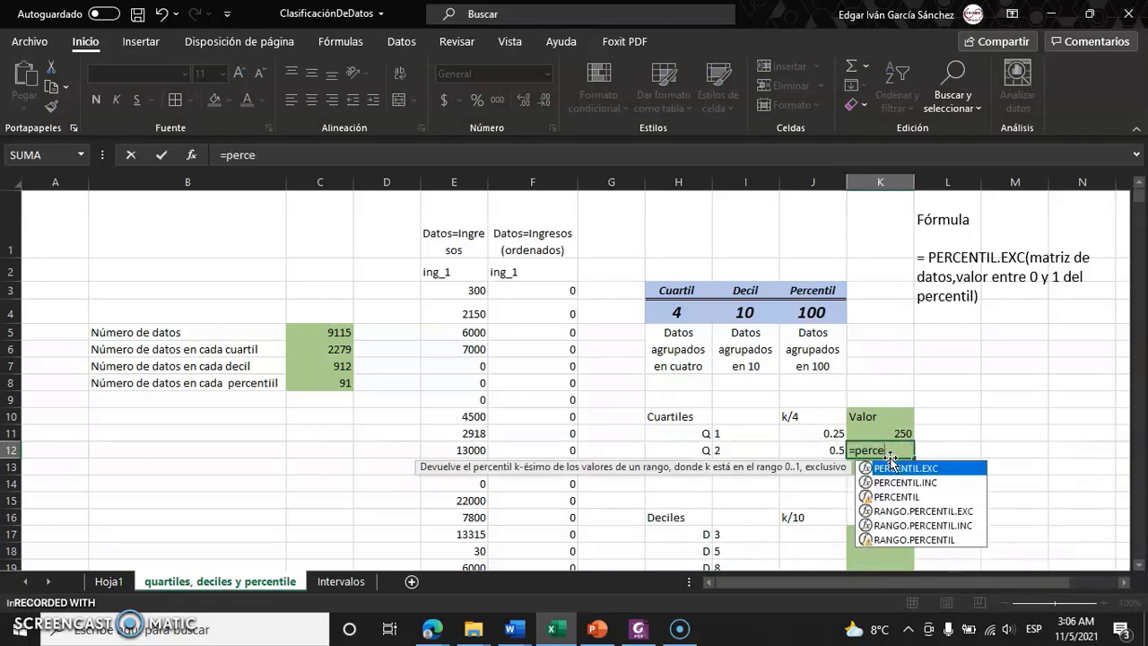
{"action": "double_click", "coordinate": [910, 467]}
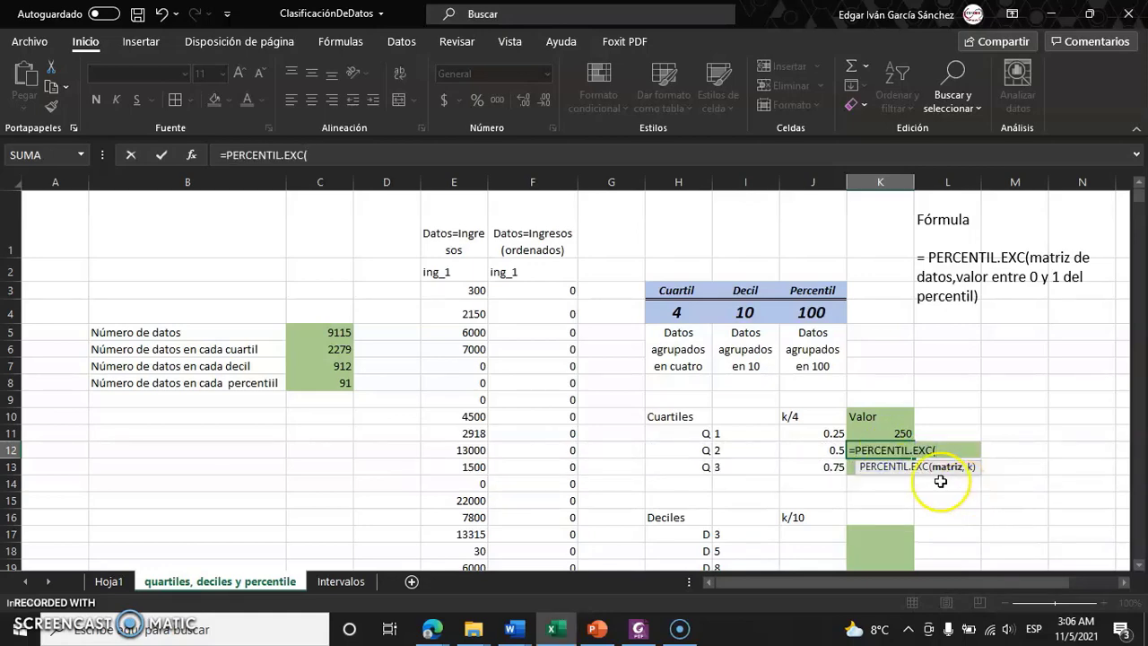
{"action": "left_click", "coordinate": [462, 291]}
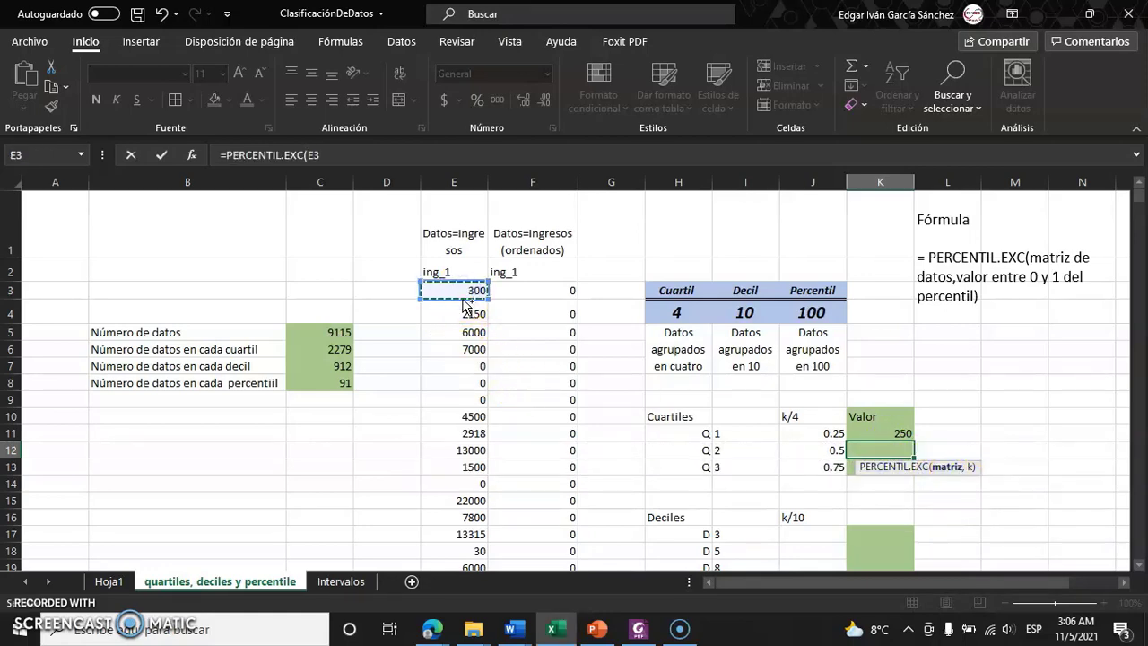
{"action": "key", "text": "ctrl+shift+Down"}
{"action": "type", "text": ":E9117,"}
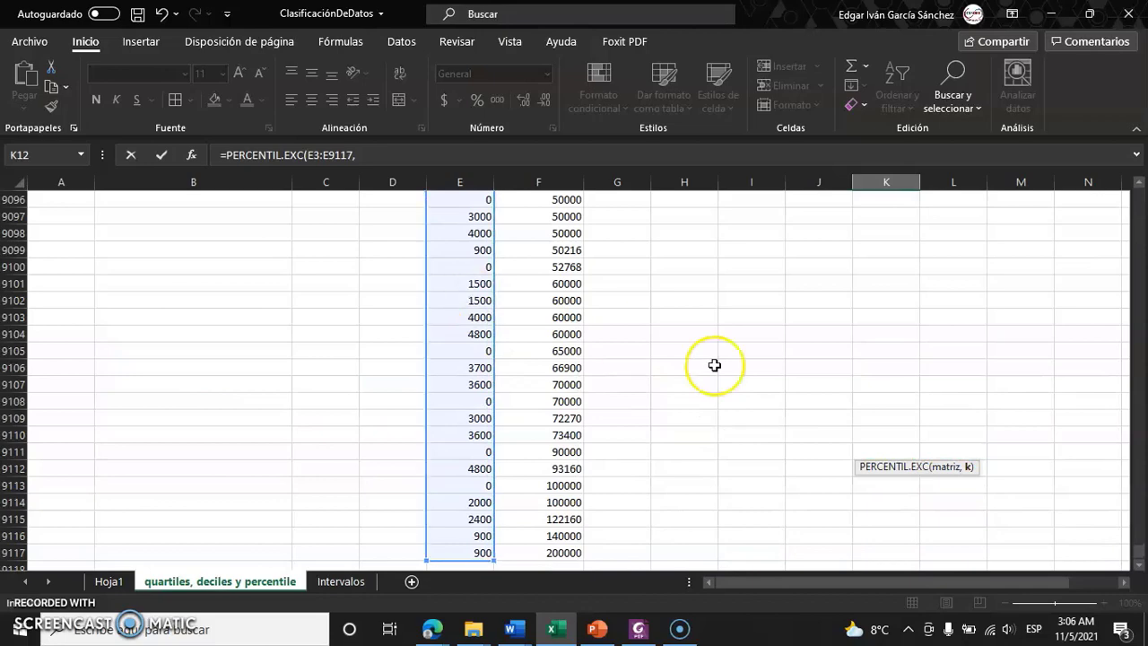
{"action": "left_click_drag", "start_coordinate": [1138, 550], "coordinate": [1140, 192]}
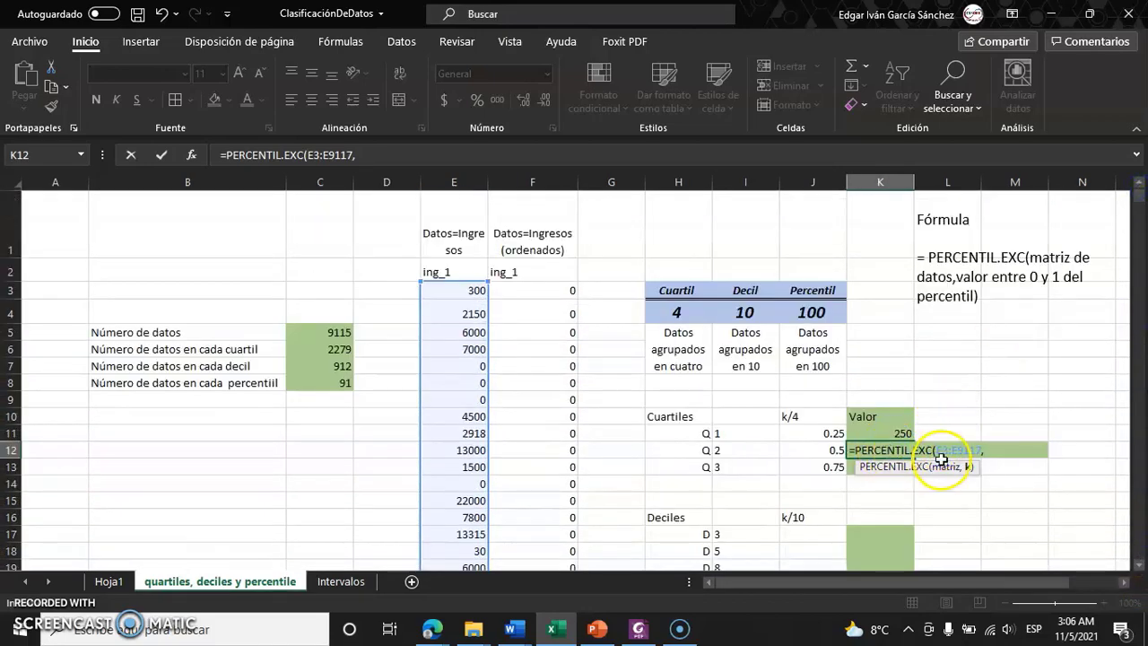
{"action": "left_click", "coordinate": [823, 450]}
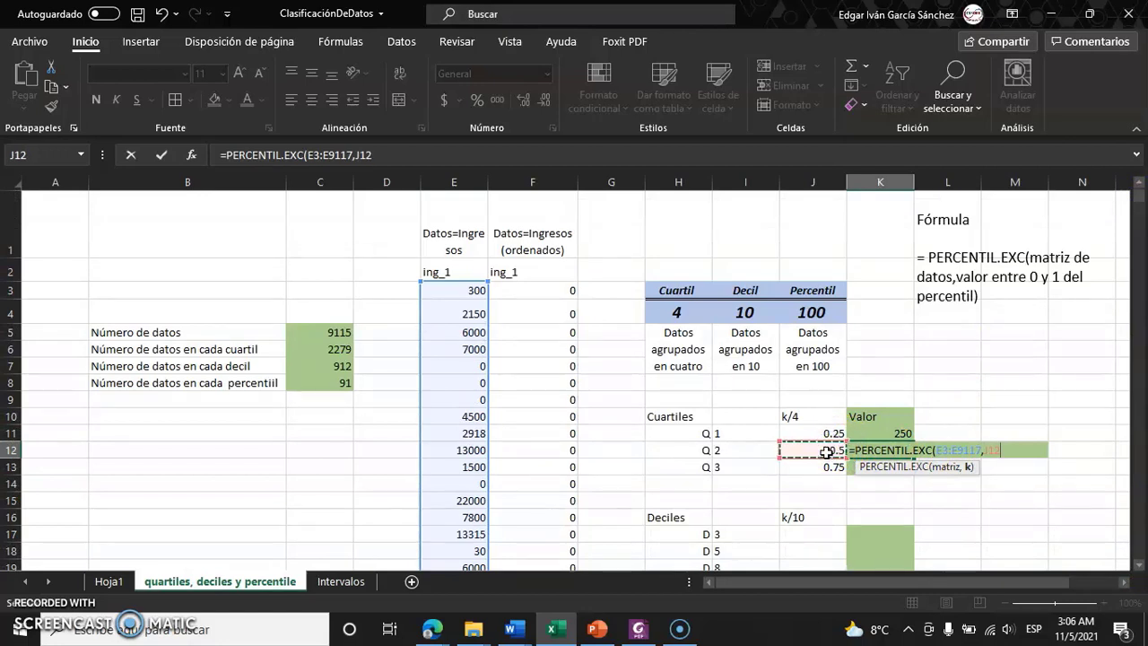
{"action": "type", "text": ")"}
{"action": "key", "text": "Return"}
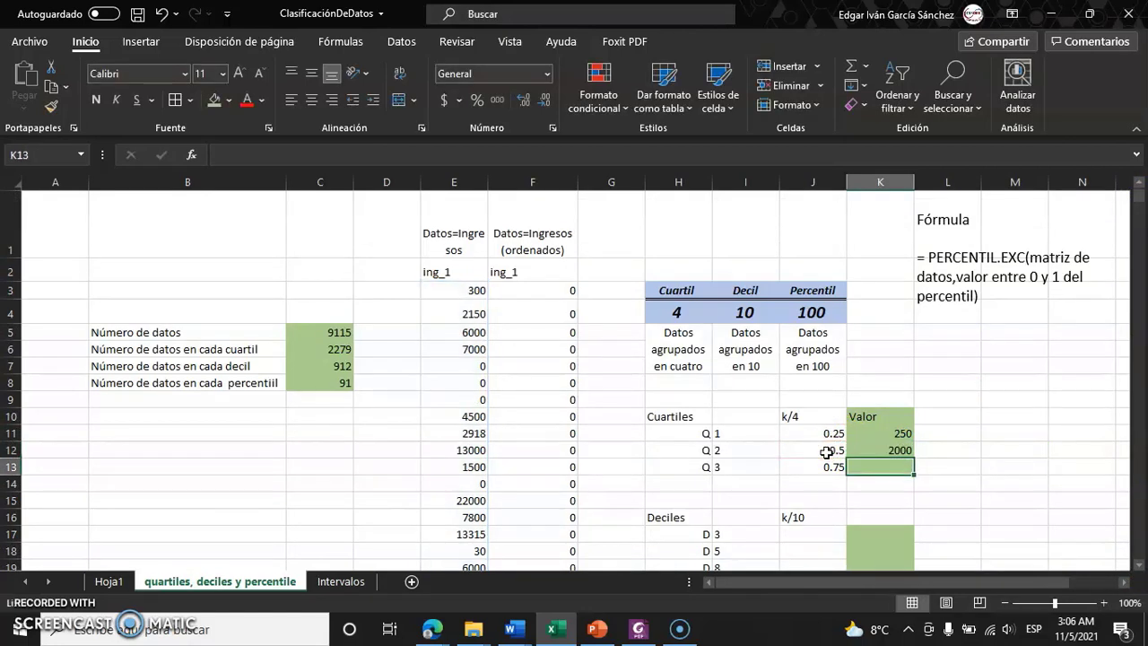
{"action": "left_click", "coordinate": [895, 451]}
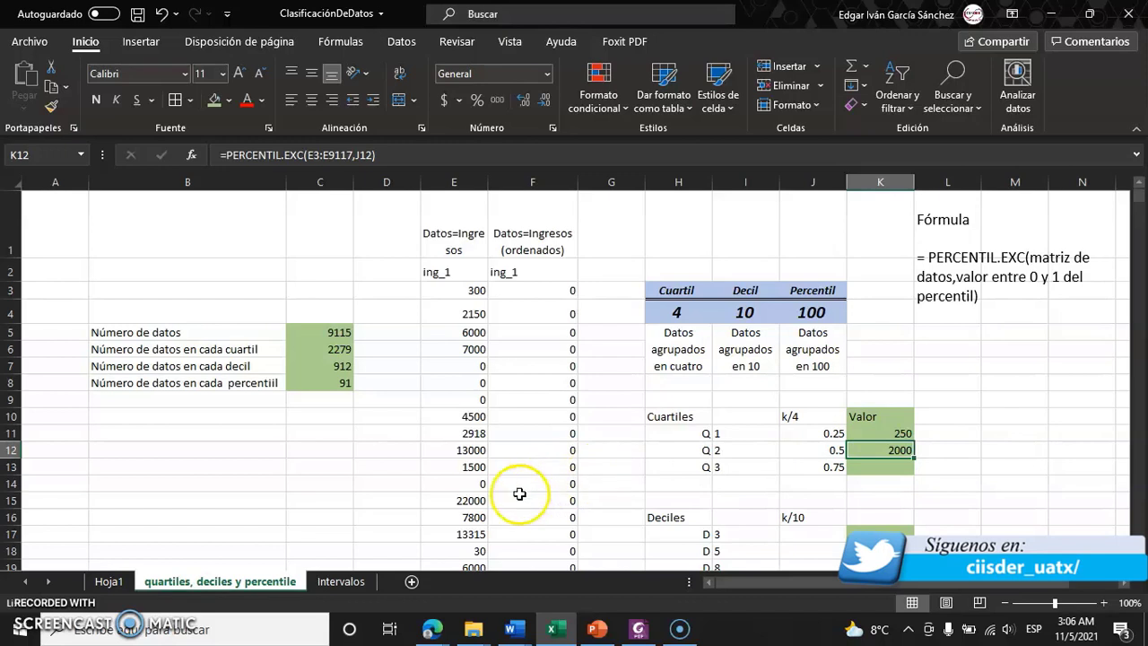
Enter =PERCENTIL.EXC(E3:E9117,J13) in K13 so Q3 returns 5000.
{"action": "left_click", "coordinate": [876, 469]}
{"action": "type", "text": "="}
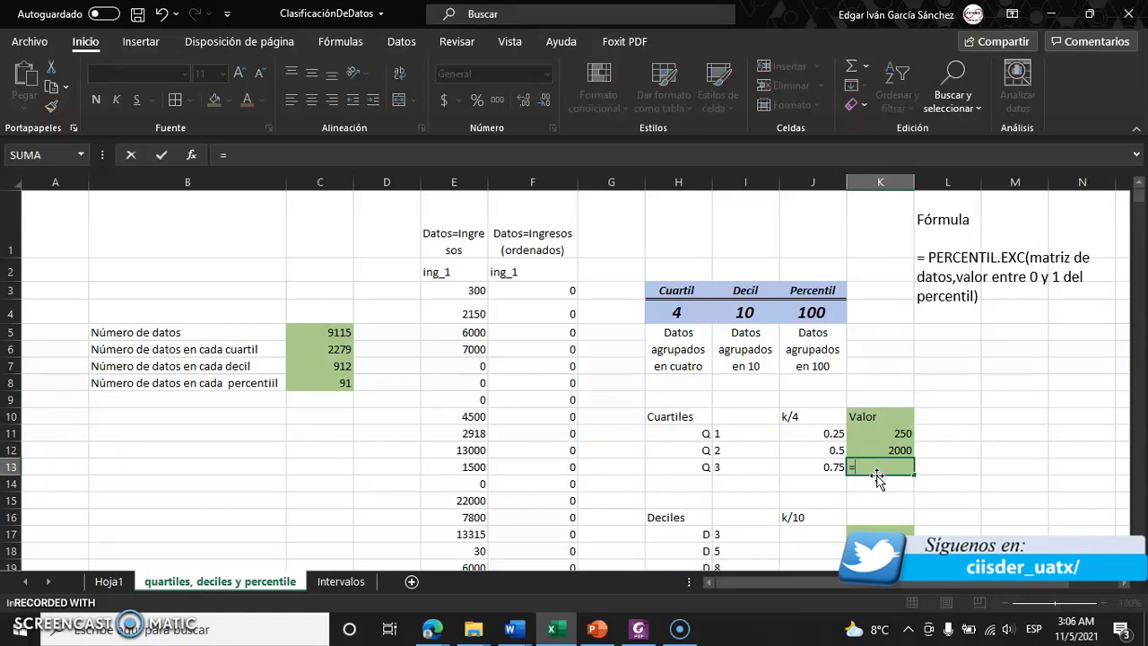
{"action": "type", "text": "percen"}
{"action": "key", "text": "BackSpace"}
{"action": "key", "text": "BackSpace"}
{"action": "key", "text": "BackSpace"}
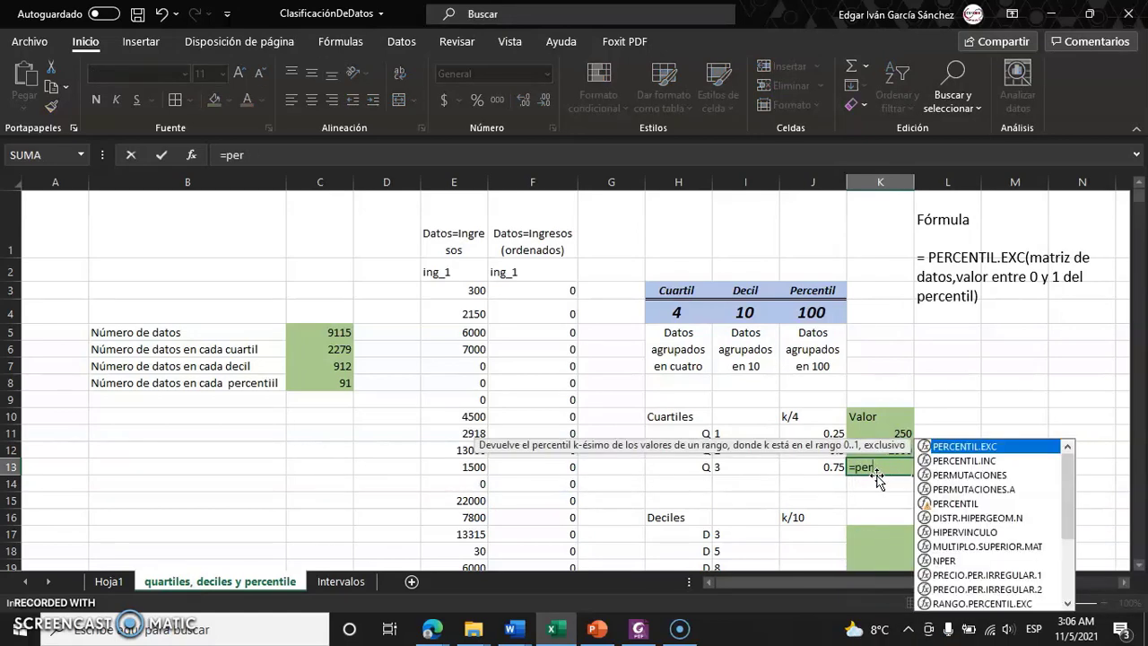
{"action": "double_click", "coordinate": [978, 446]}
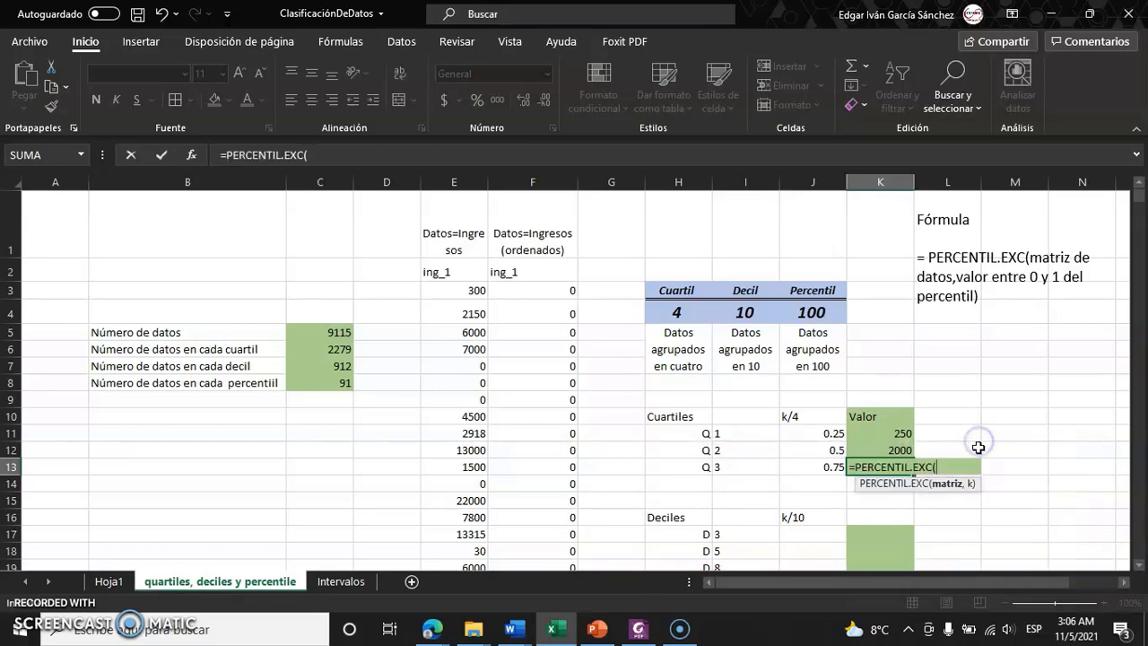
{"action": "left_click", "coordinate": [466, 289]}
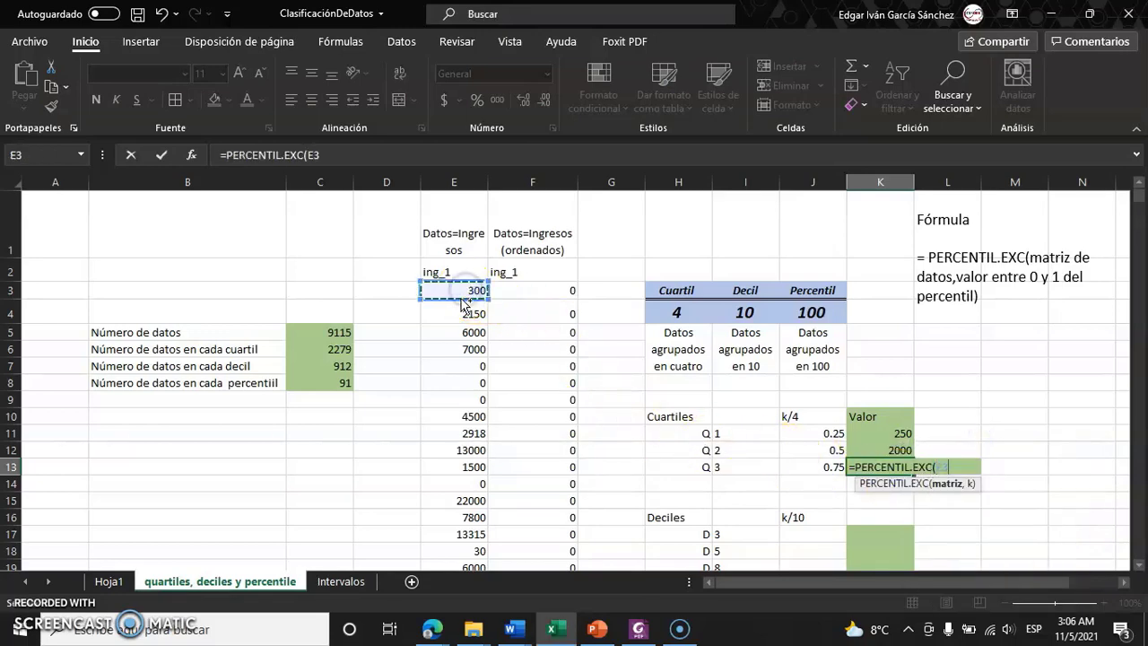
{"action": "key", "text": "ctrl+shift+Down"}
{"action": "type", "text": ":E9117,"}
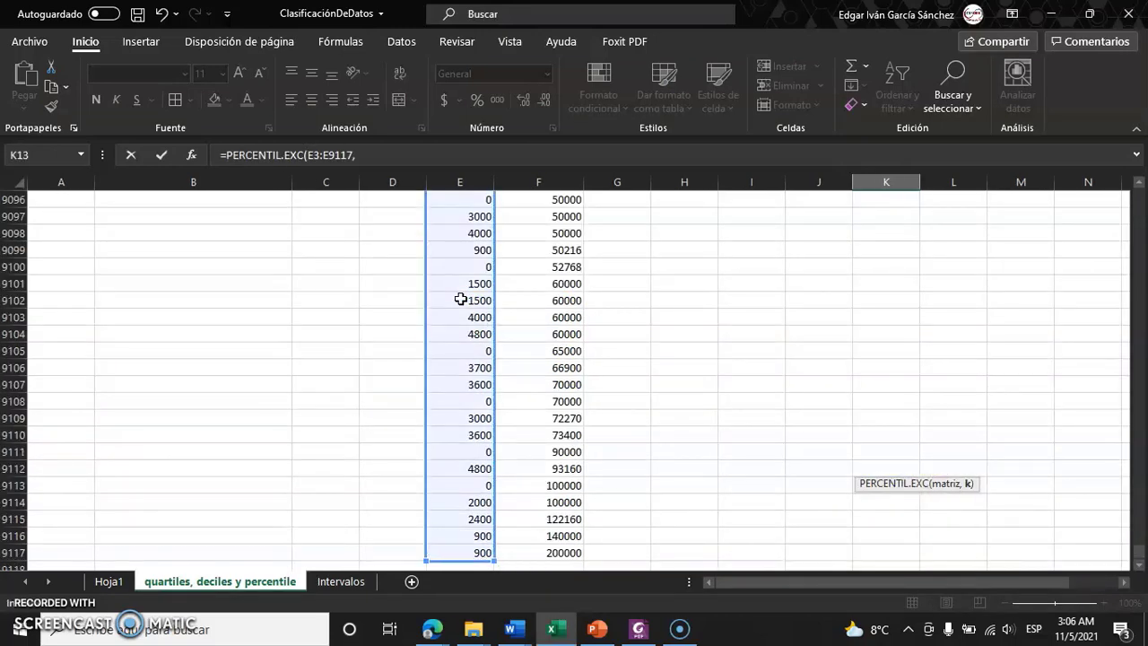
{"action": "left_click_drag", "start_coordinate": [1137, 549], "coordinate": [1122, 196]}
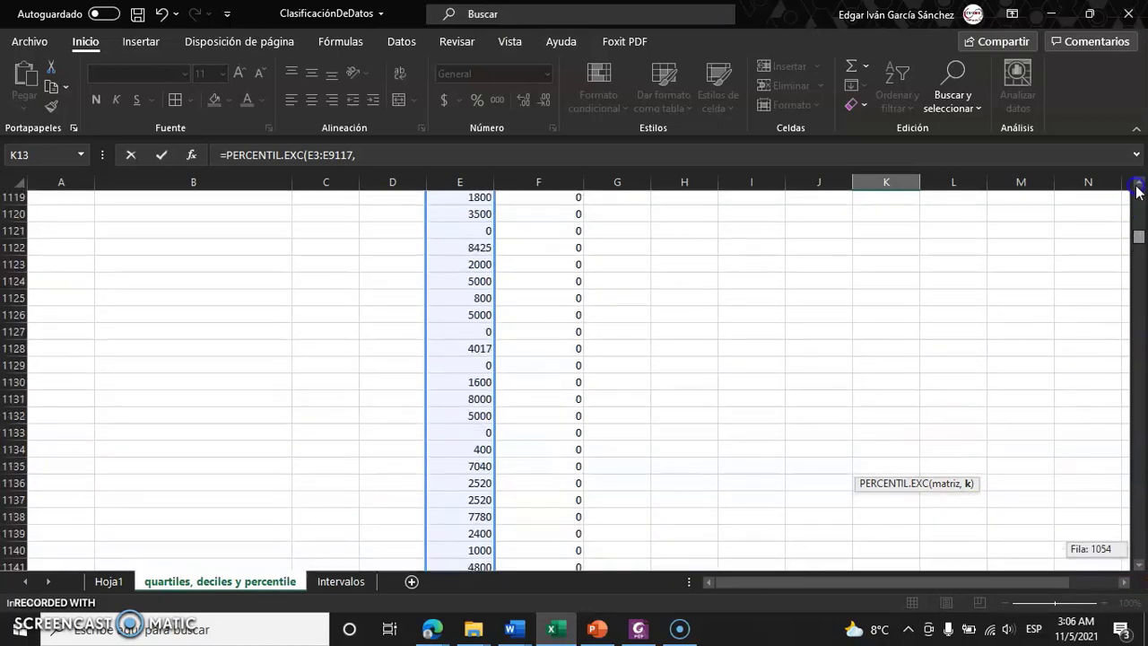
{"action": "left_click", "coordinate": [820, 467]}
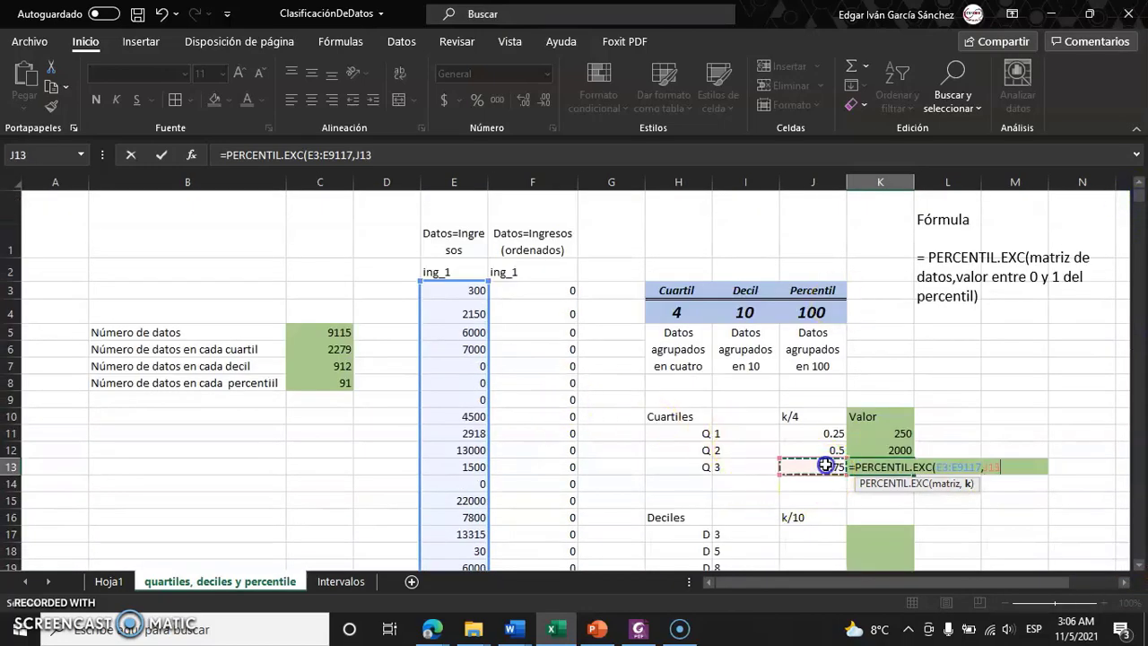
{"action": "type", "text": ")"}
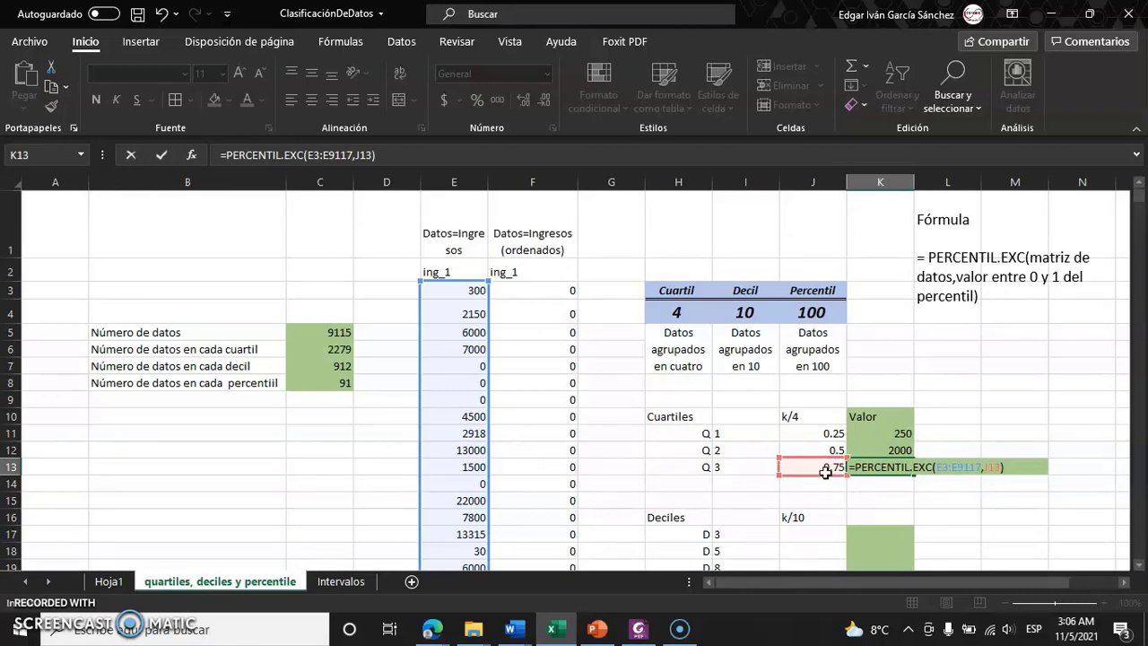
{"action": "key", "text": "Return"}
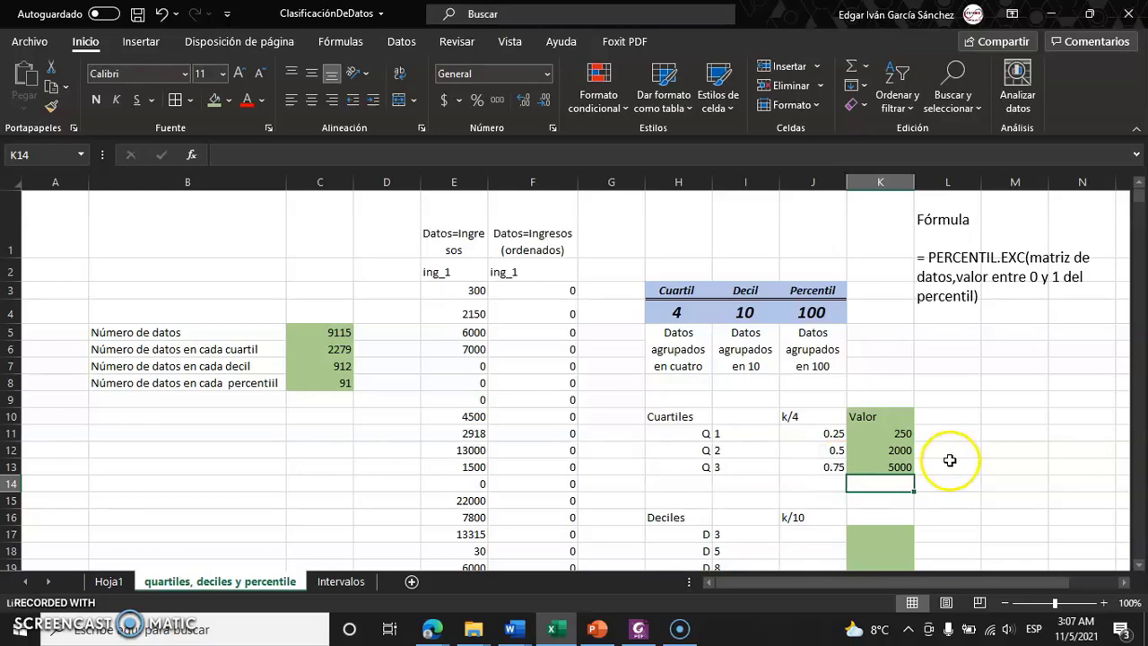
{"action": "scroll", "coordinate": [948, 461], "scroll_direction": "down", "scroll_amount": 2}
{"action": "scroll", "coordinate": [933, 466], "scroll_direction": "up", "scroll_amount": 2}
{"action": "scroll", "coordinate": [927, 468], "scroll_direction": "down", "scroll_amount": 2}
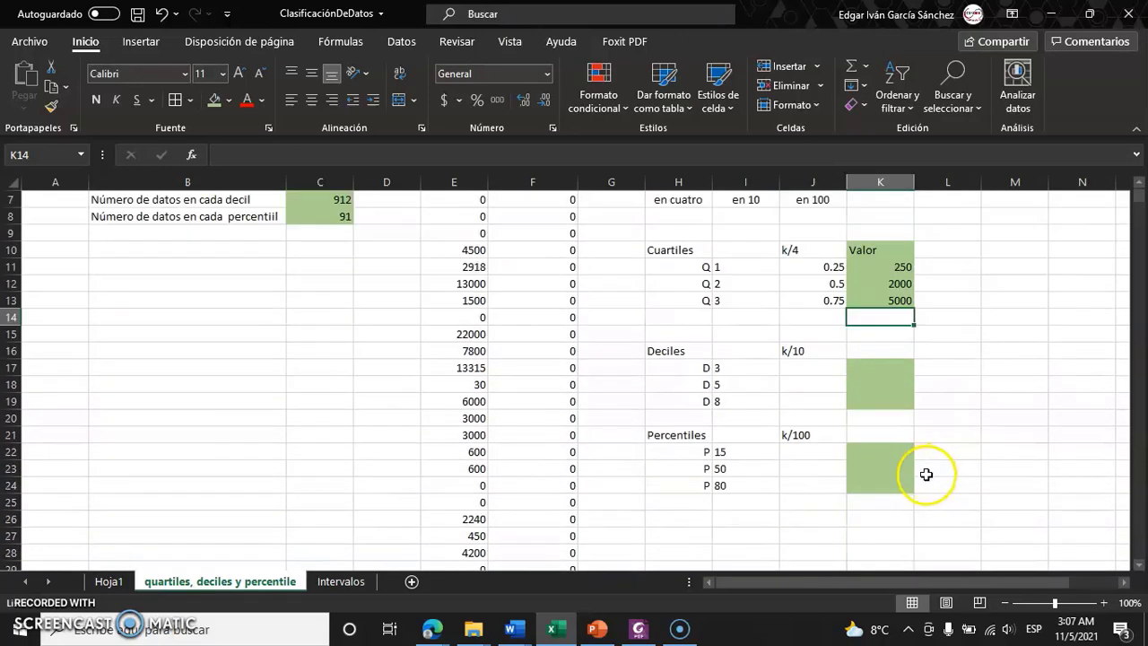
Enter =I17/10 in J17, giving 0.3 for decile D3.
{"action": "left_click", "coordinate": [823, 370]}
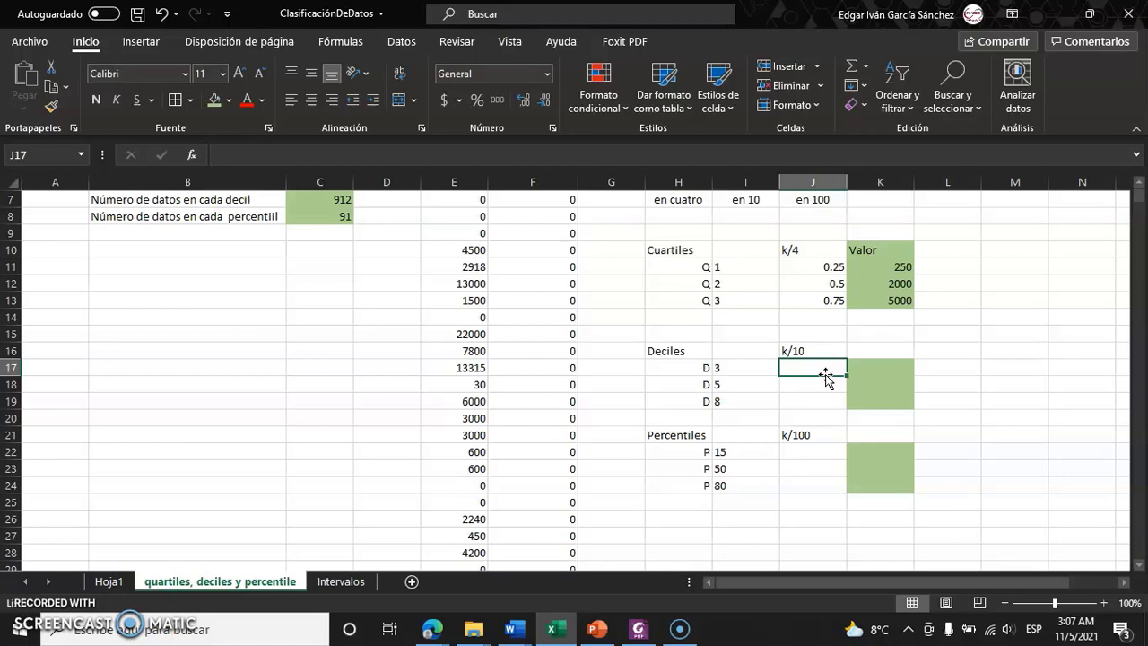
{"action": "type", "text": "="}
{"action": "key", "text": "Left"}
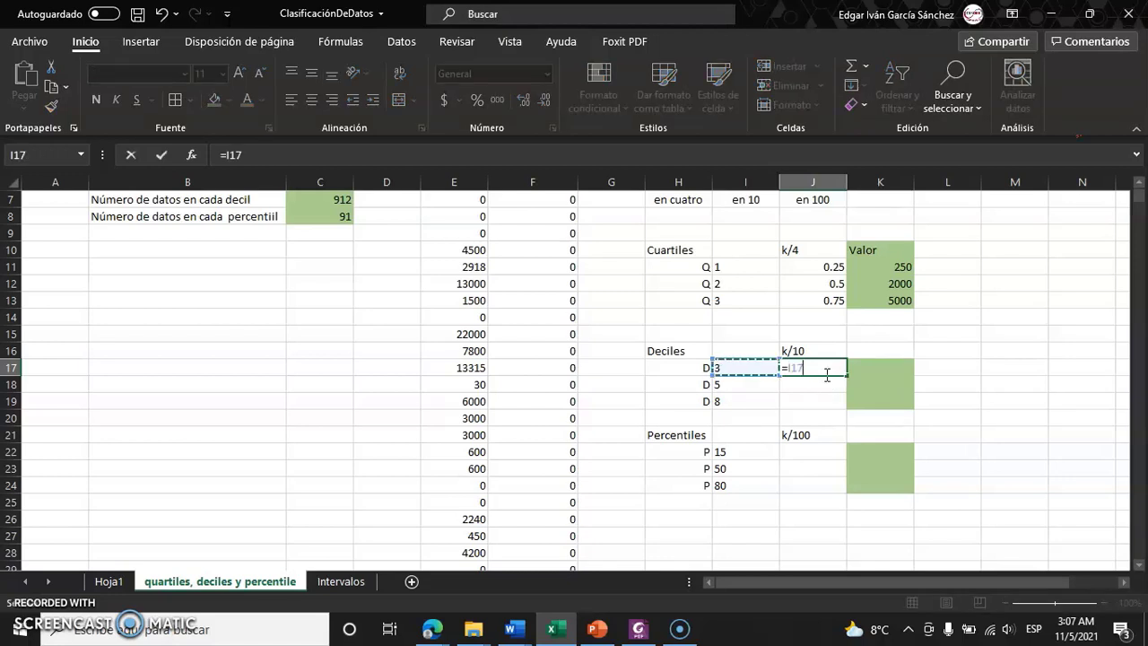
{"action": "type", "text": "/10"}
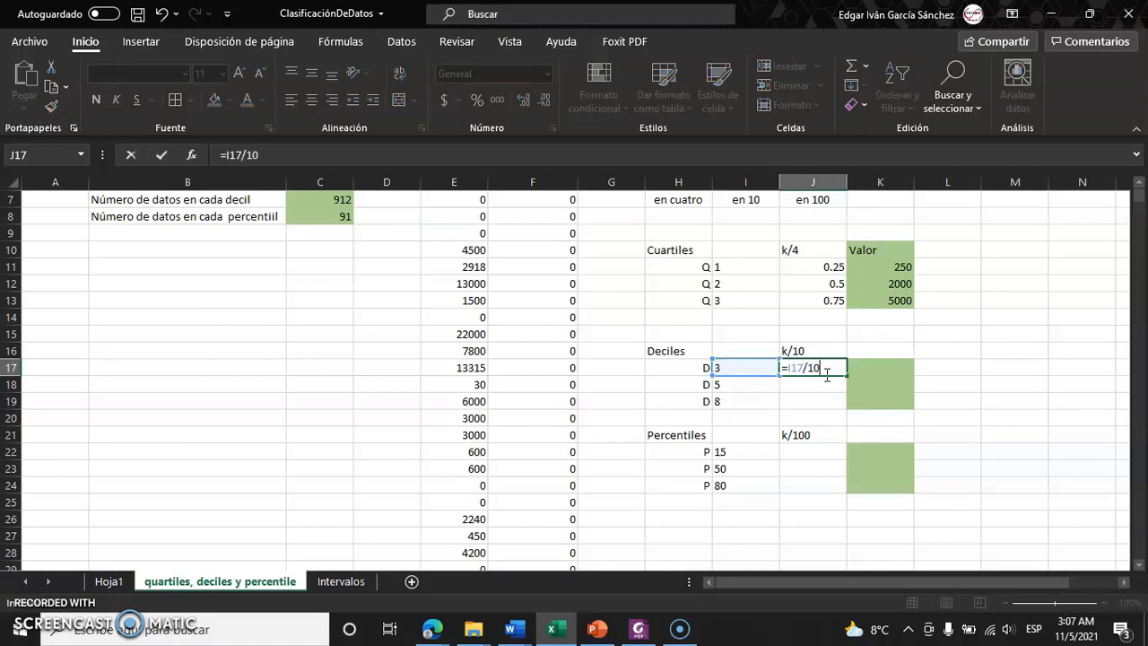
{"action": "key", "text": "Return"}
Enter =I18/10 and =I19/10 in J18 and J19, giving 0.5 and 0.8.
{"action": "type", "text": "="}
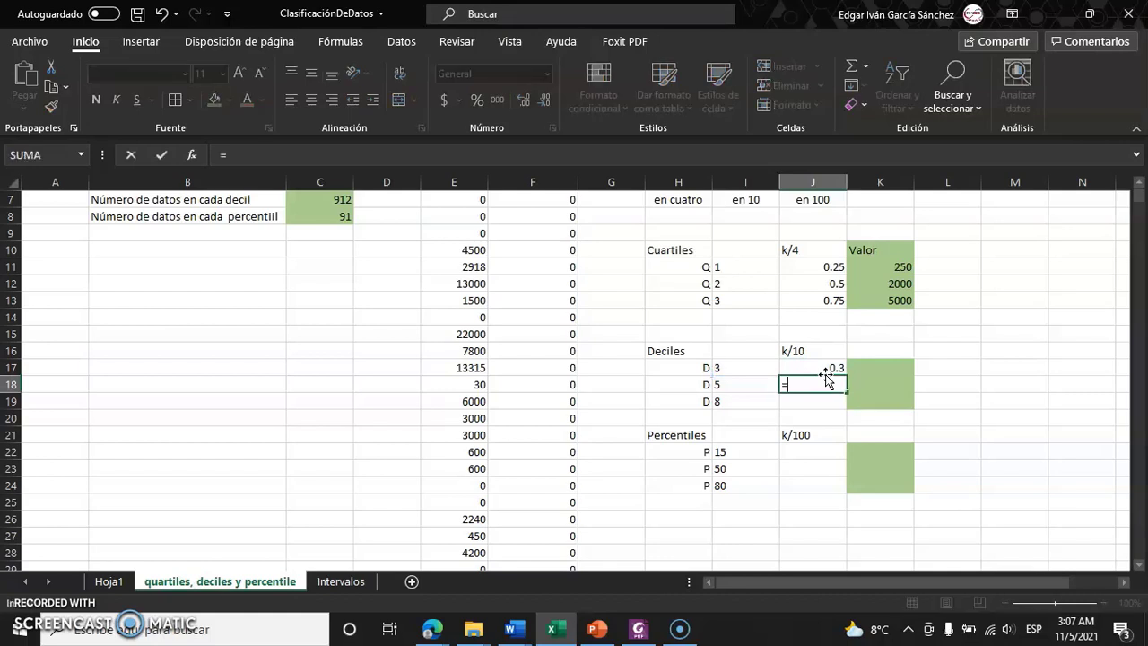
{"action": "key", "text": "Left"}
{"action": "type", "text": "/"}
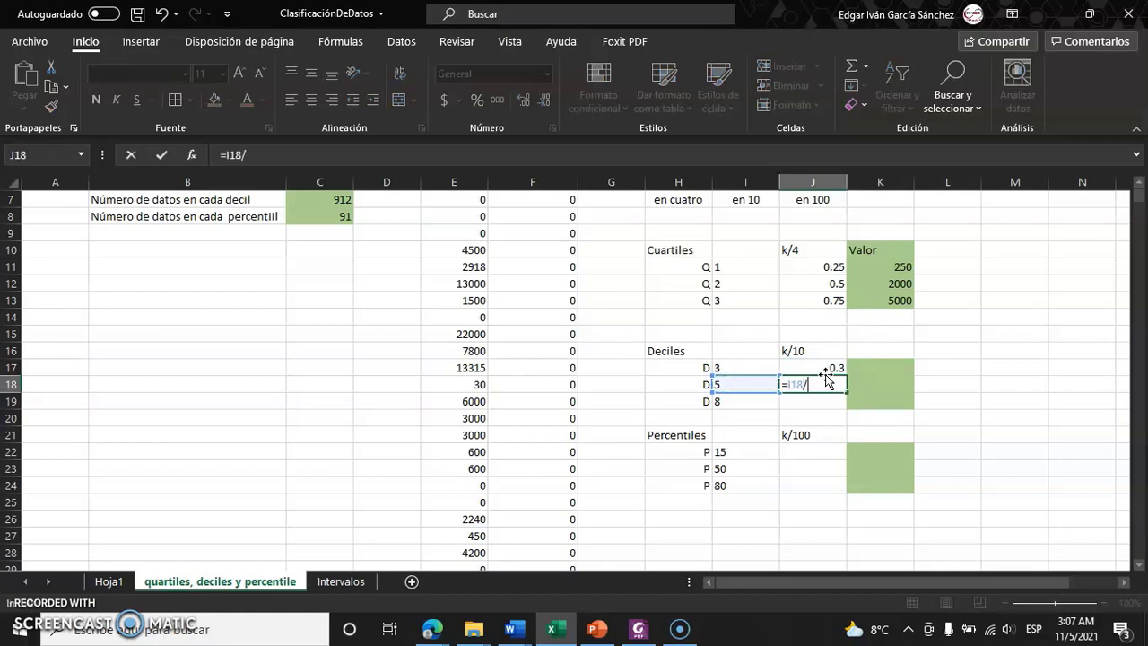
{"action": "key", "text": "Return"}
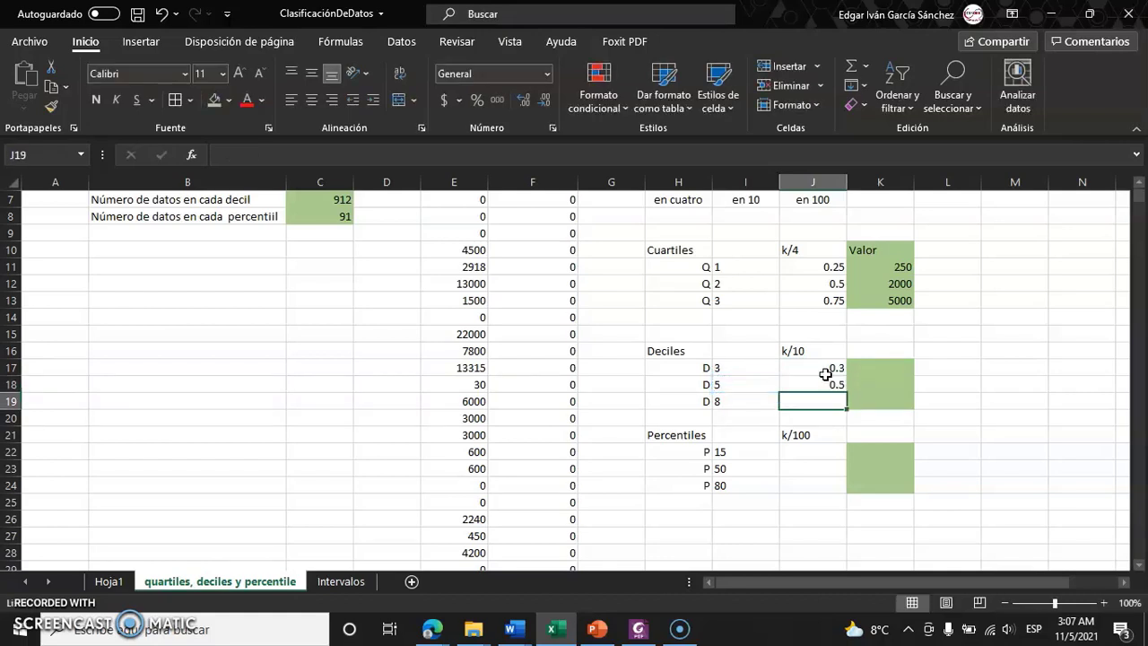
{"action": "type", "text": "="}
{"action": "key", "text": "Left"}
{"action": "type", "text": "/"}
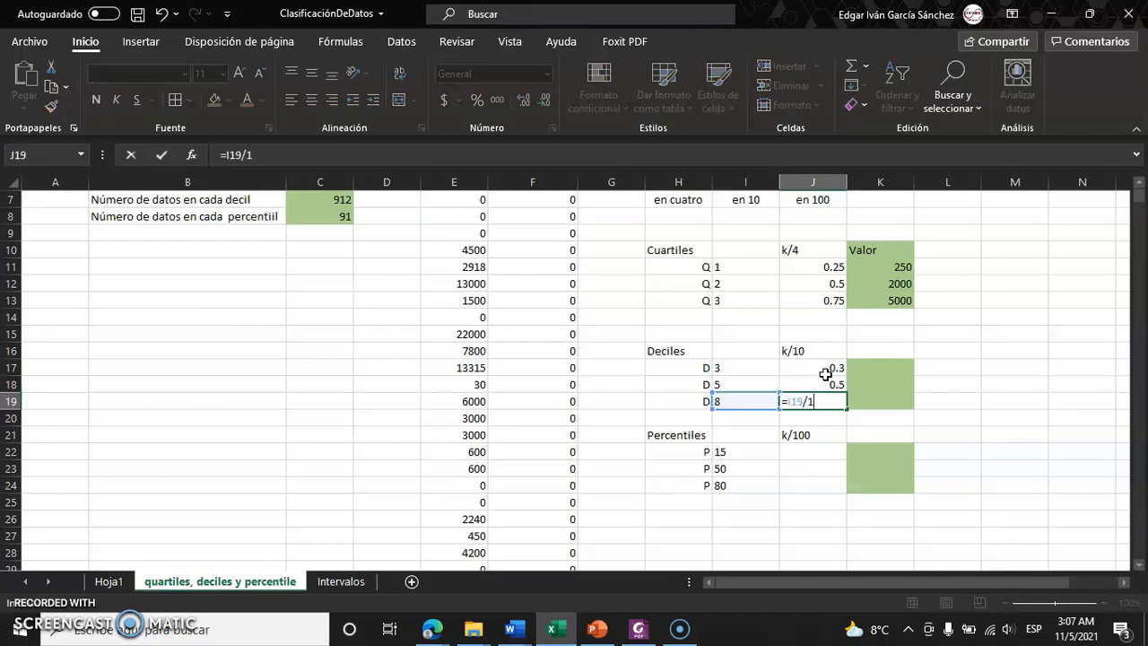
{"action": "type", "text": "0"}
{"action": "key", "text": "Return"}
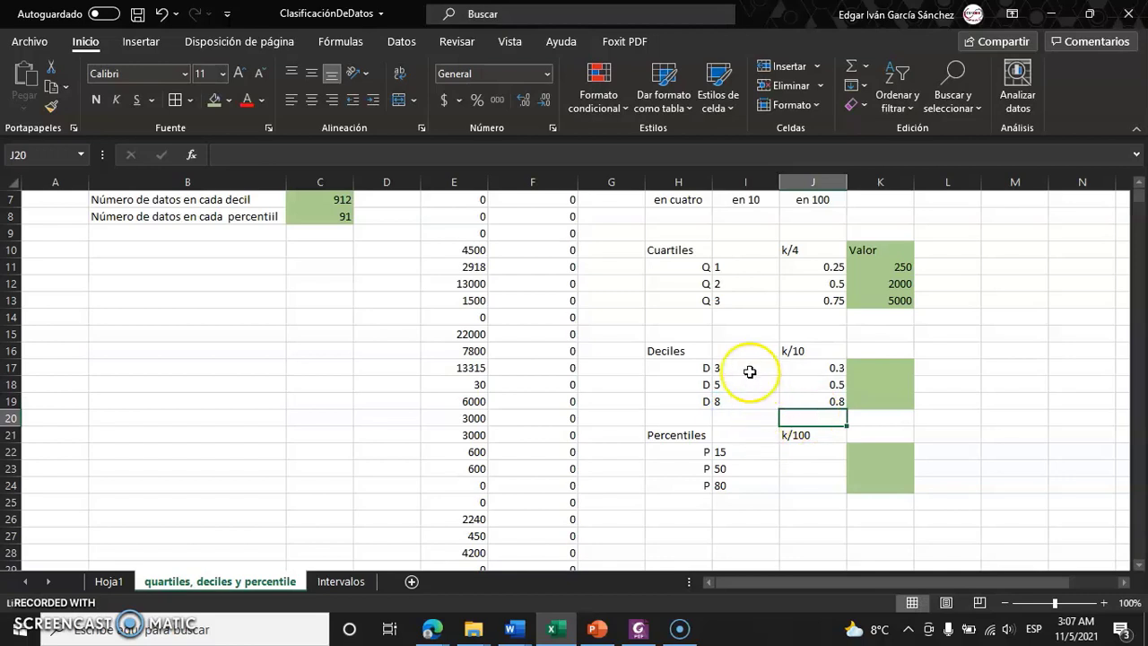
{"action": "left_click", "coordinate": [750, 371]}
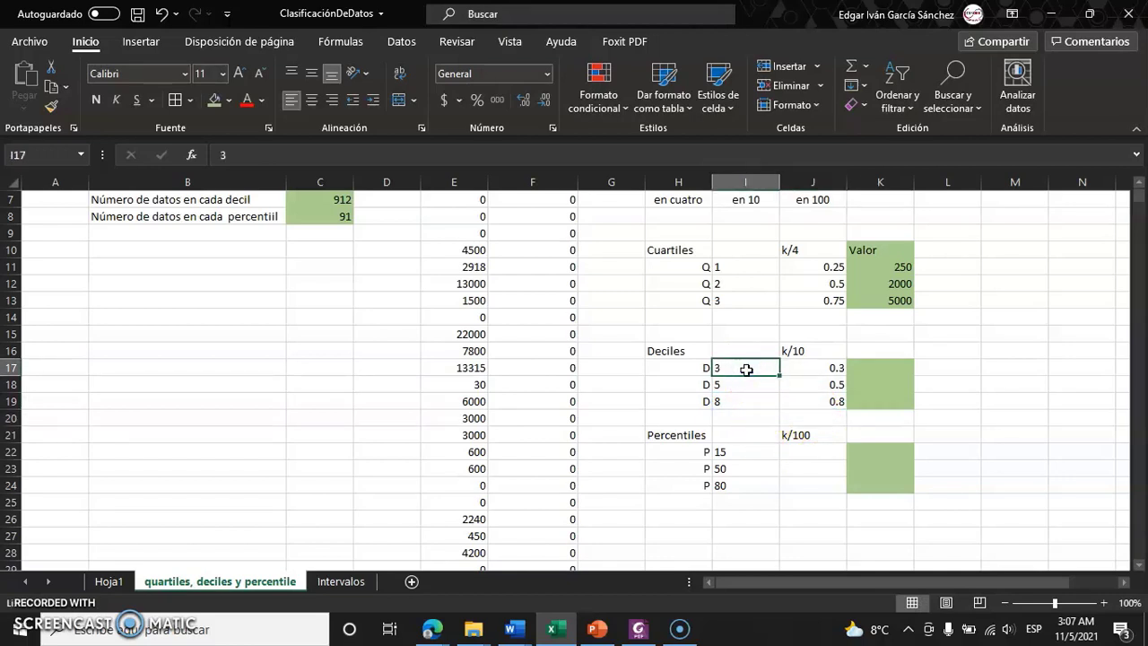
Enter =PERCENTIL.EXC(E3:E9117,J17) in K17 so decile D3 returns 600.
{"action": "left_click", "coordinate": [747, 381]}
{"action": "left_click", "coordinate": [748, 400]}
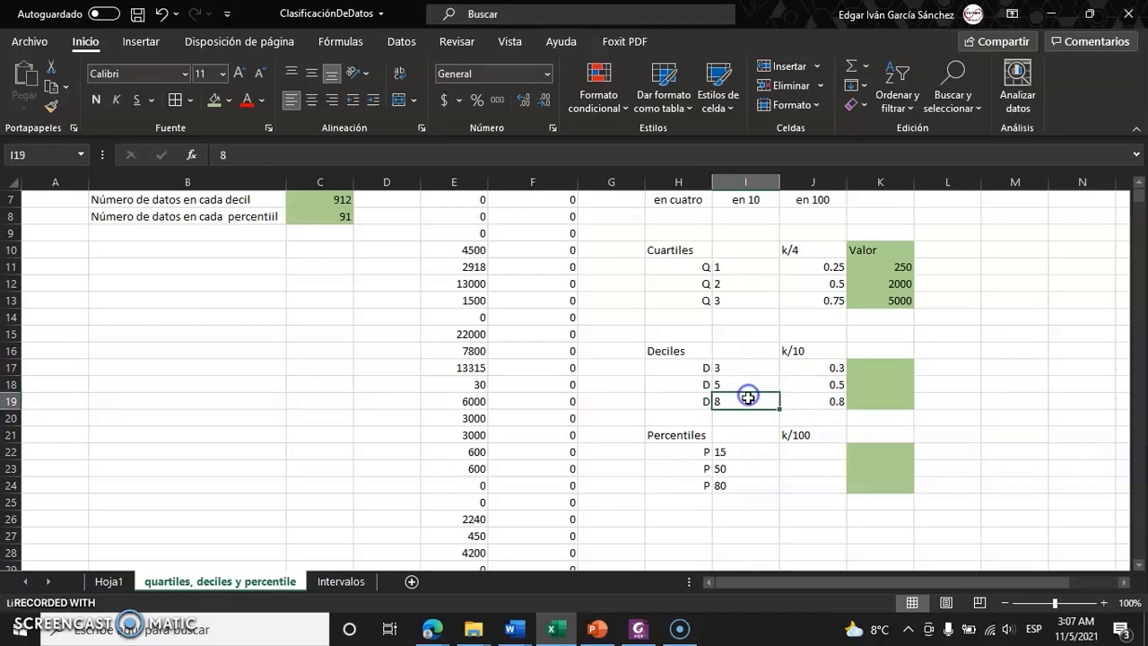
{"action": "left_click", "coordinate": [879, 367]}
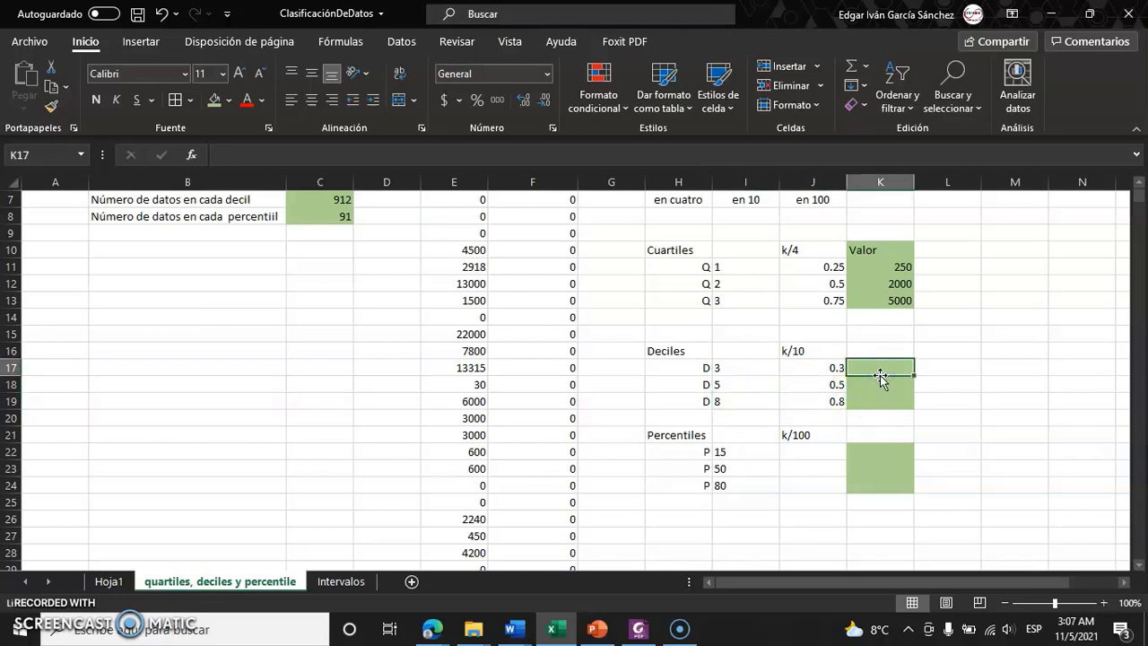
{"action": "type", "text": "="}
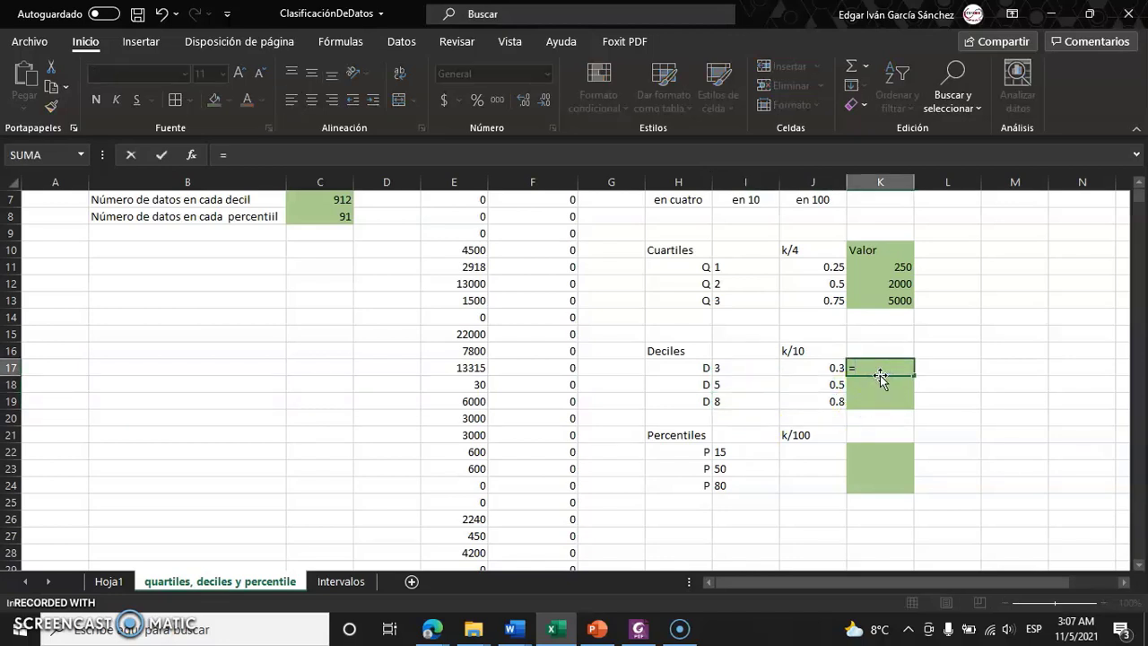
{"action": "type", "text": "perce"}
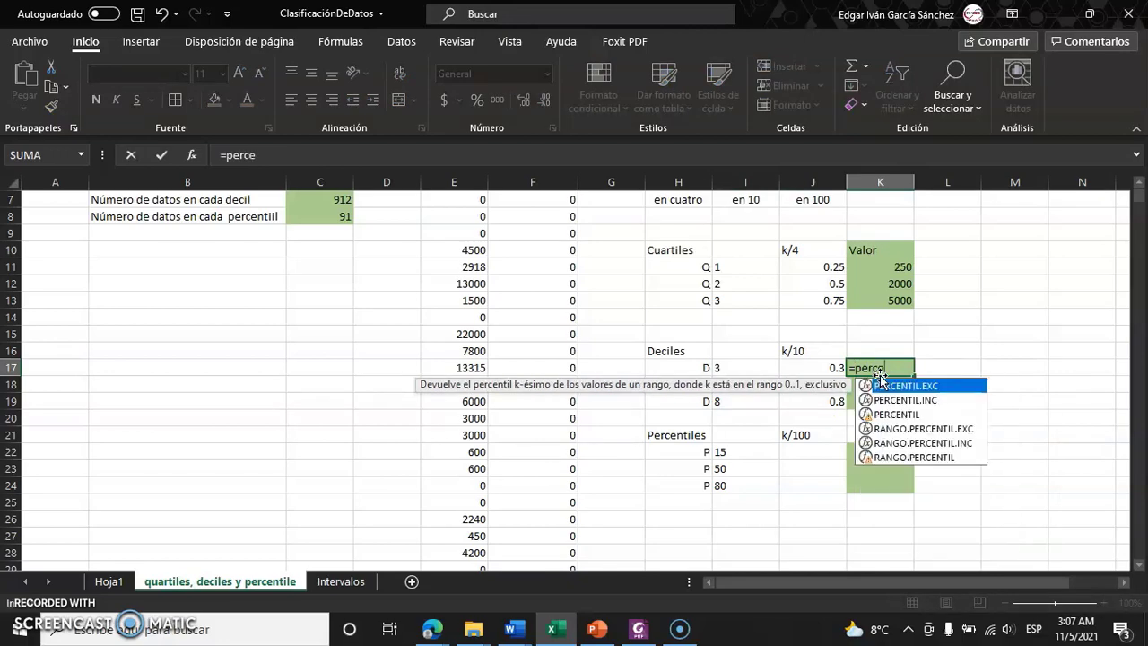
{"action": "double_click", "coordinate": [941, 385]}
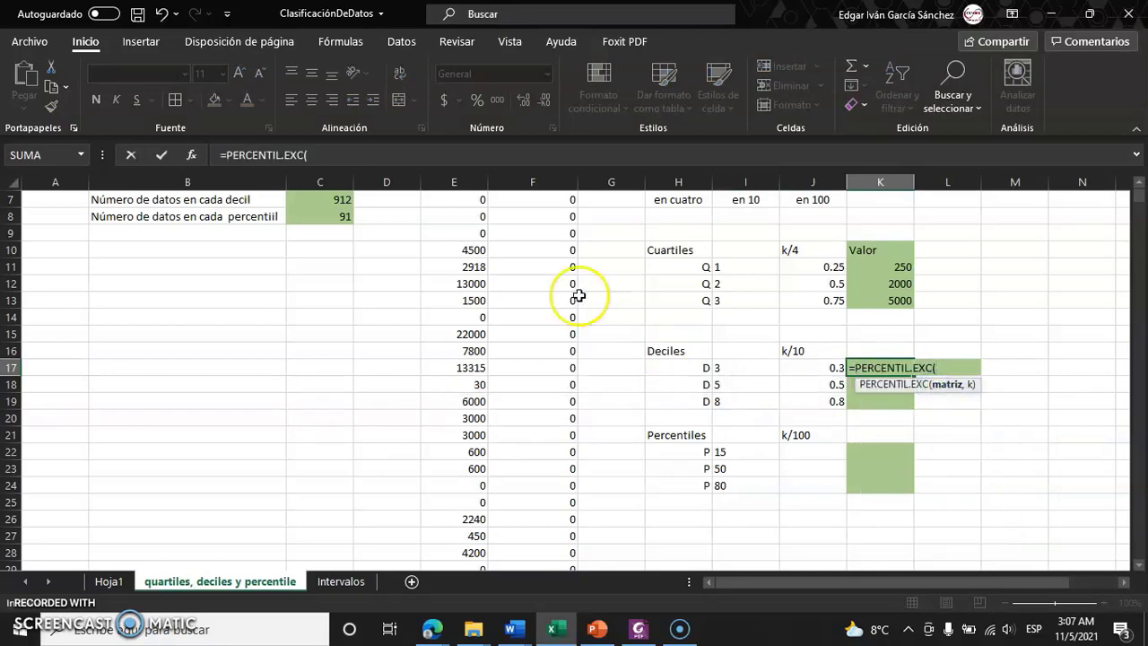
{"action": "scroll", "coordinate": [579, 296], "scroll_direction": "up", "scroll_amount": 2}
{"action": "left_click", "coordinate": [453, 289]}
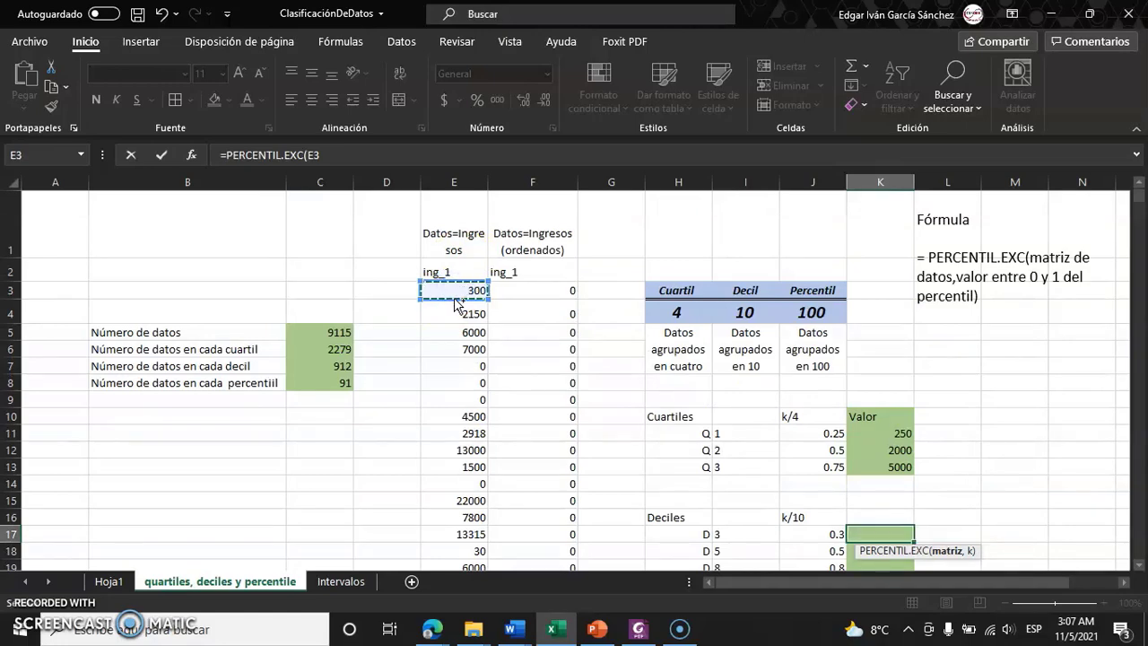
{"action": "key", "text": "ctrl+shift+Down"}
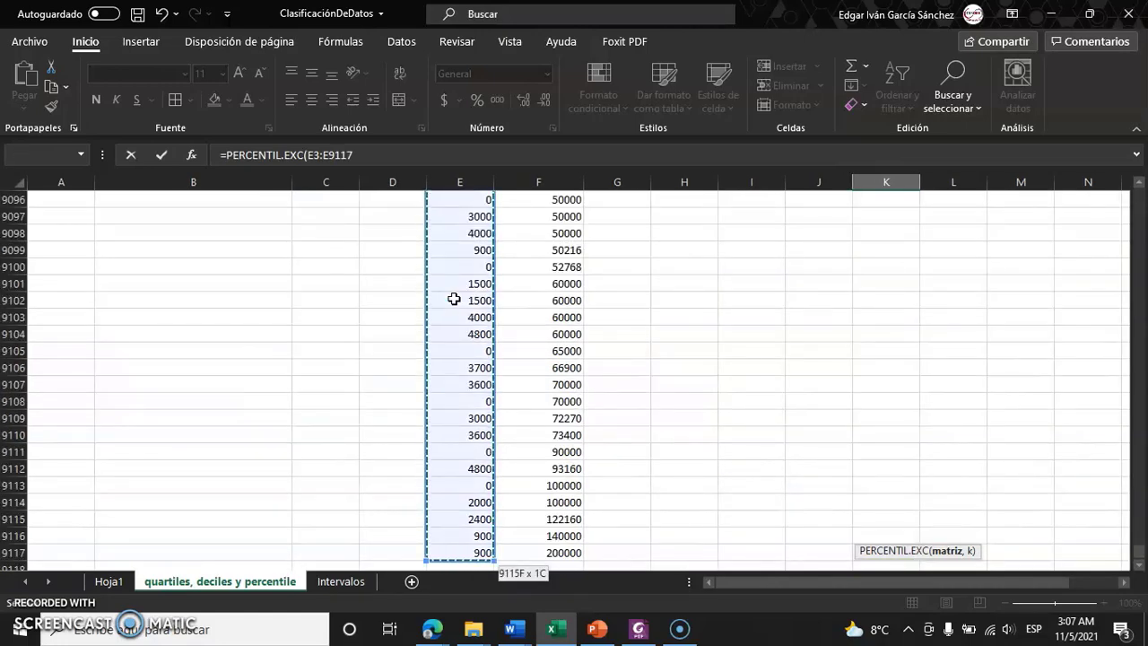
{"action": "type", "text": ","}
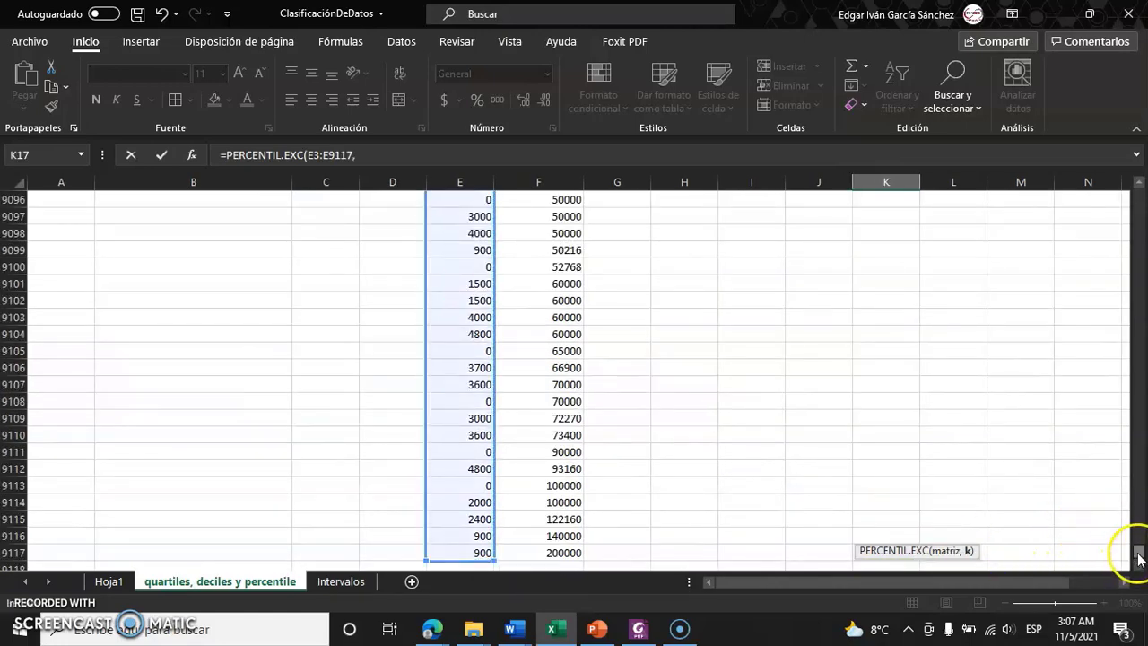
{"action": "left_click_drag", "start_coordinate": [1139, 558], "coordinate": [1137, 193]}
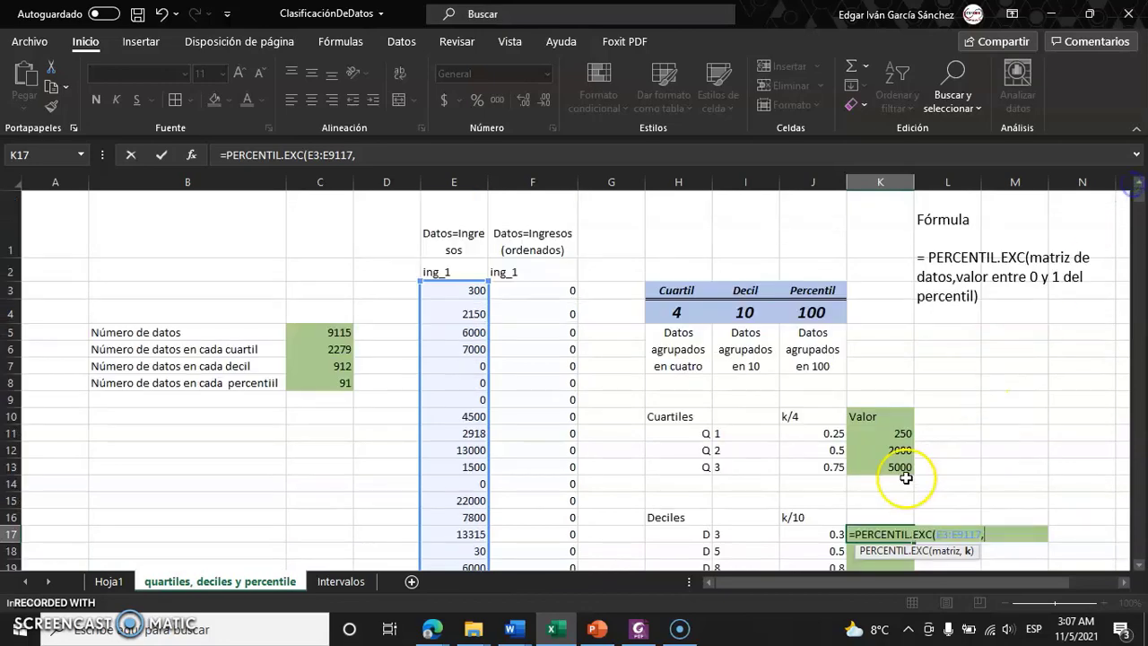
{"action": "left_click", "coordinate": [816, 536]}
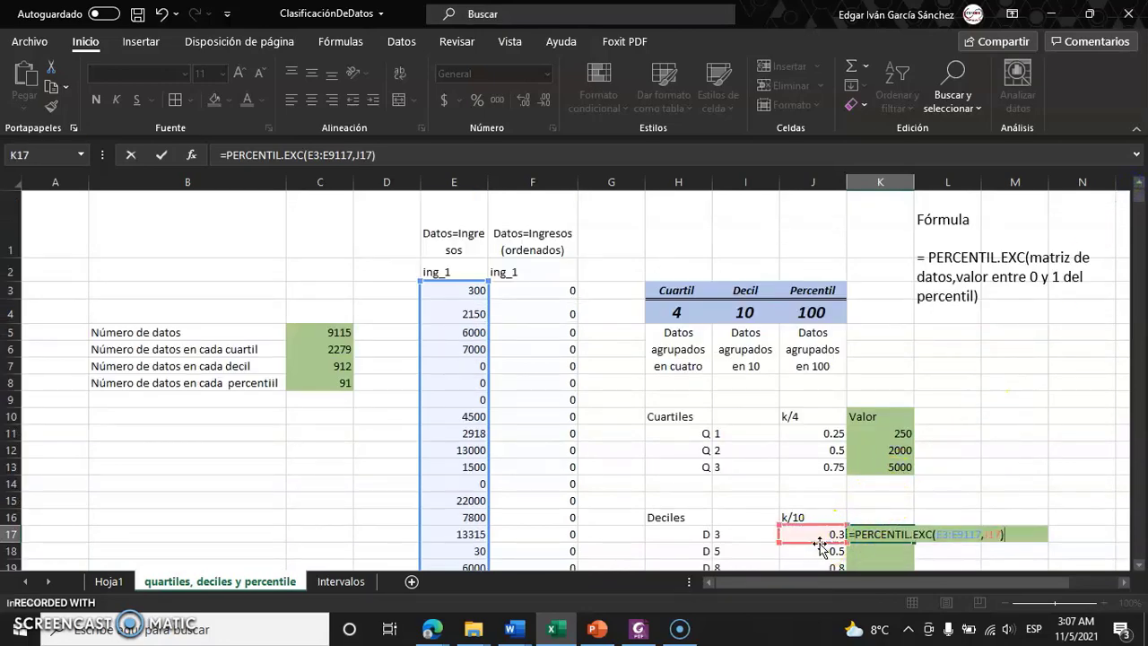
{"action": "key", "text": "Return"}
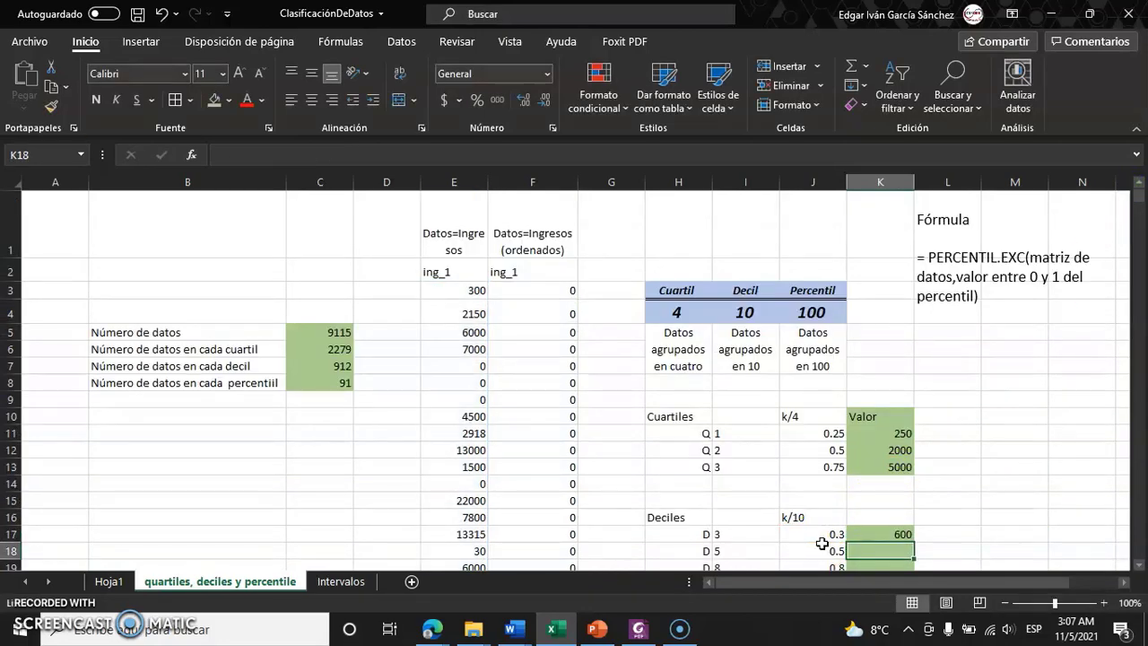
{"action": "scroll", "coordinate": [850, 535], "scroll_direction": "down", "scroll_amount": 1}
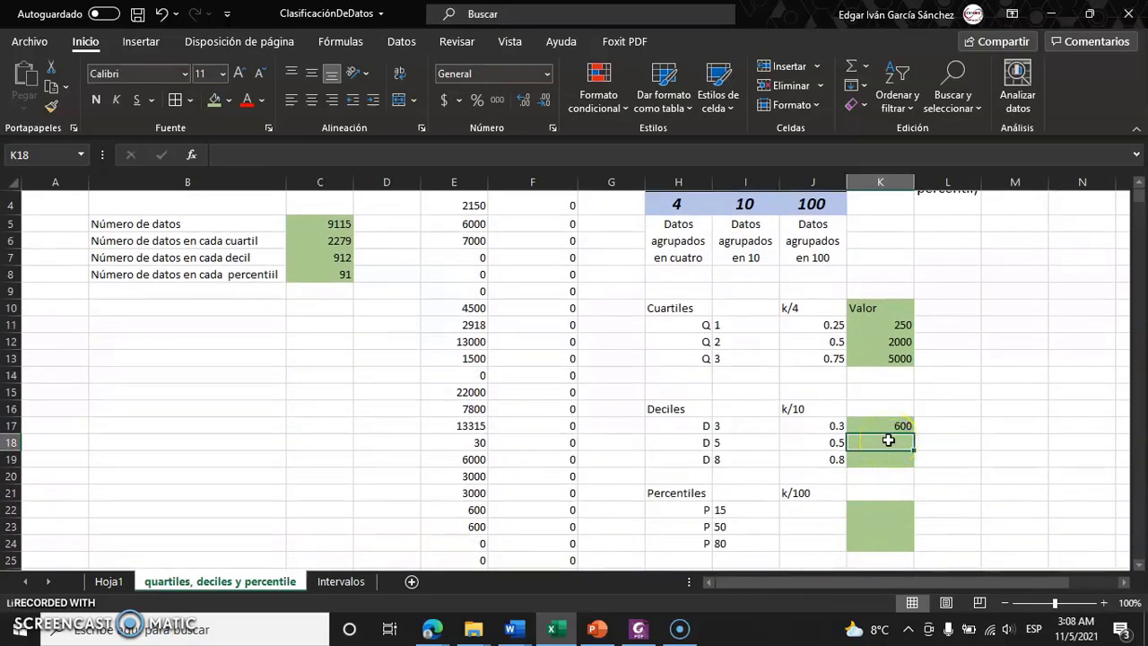
Start a PERCENTIL.EXC formula in K18 for decile D5.
{"action": "type", "text": "="}
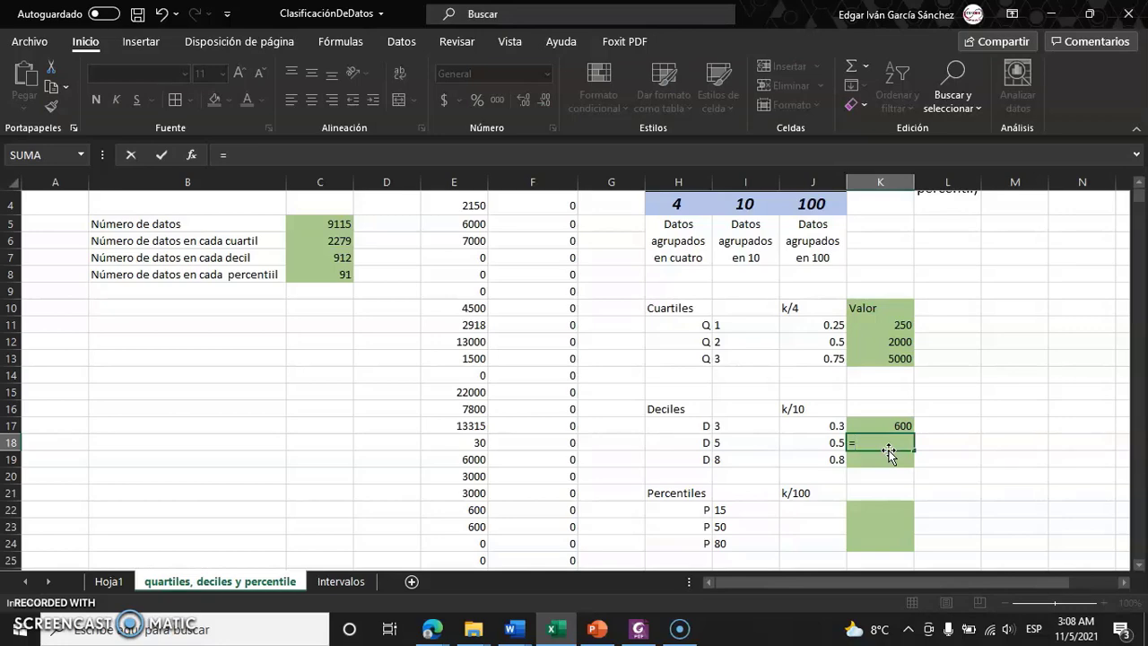
{"action": "type", "text": "perce"}
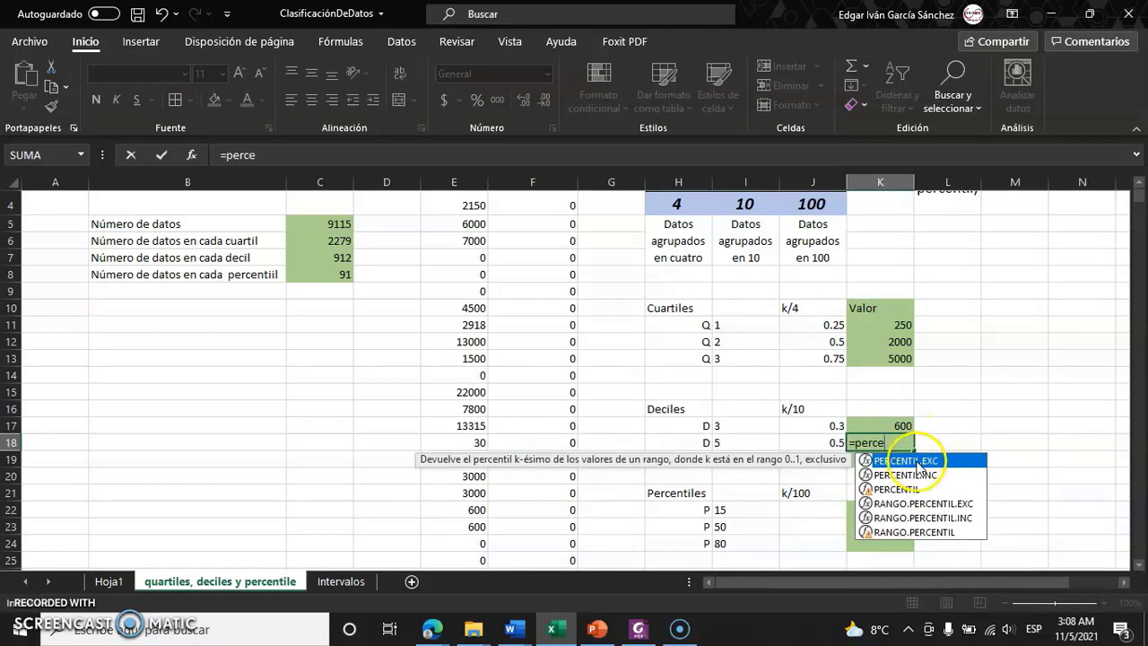
{"action": "key", "text": "Tab"}
{"action": "scroll", "coordinate": [430, 266], "scroll_direction": "up", "scroll_amount": 1}
{"action": "scroll", "coordinate": [474, 332], "scroll_direction": "up", "scroll_amount": 1}
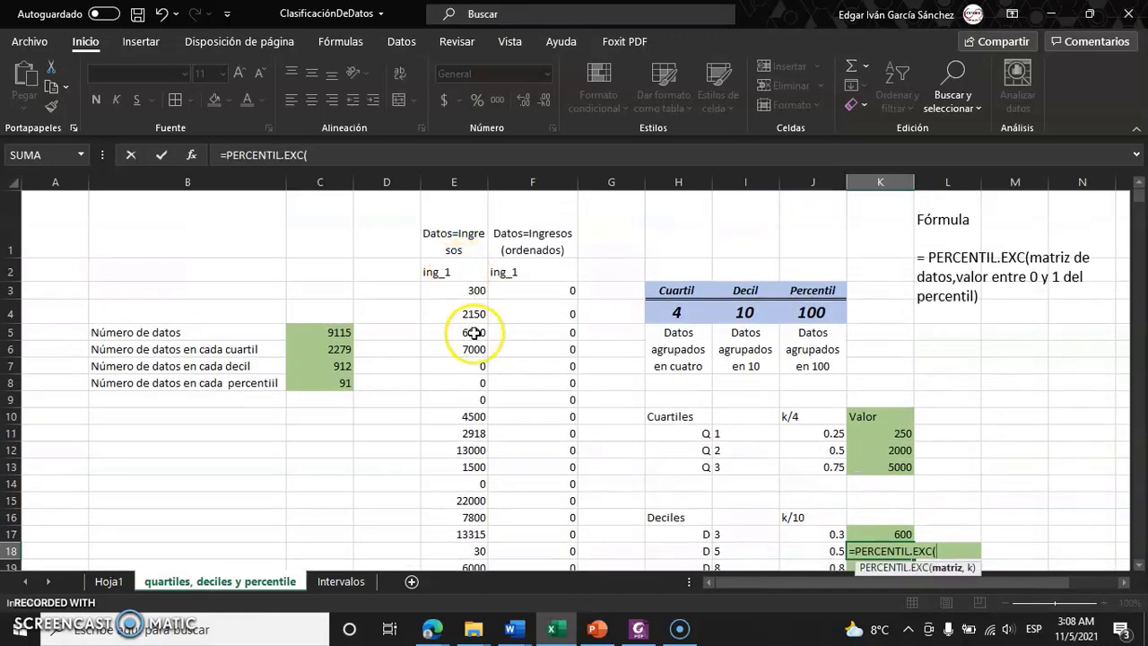
Complete it as =PERCENTIL.EXC(E3:E9117,J18), returning 2000.
{"action": "left_click", "coordinate": [469, 290]}
{"action": "key", "text": "ctrl+shift+Down"}
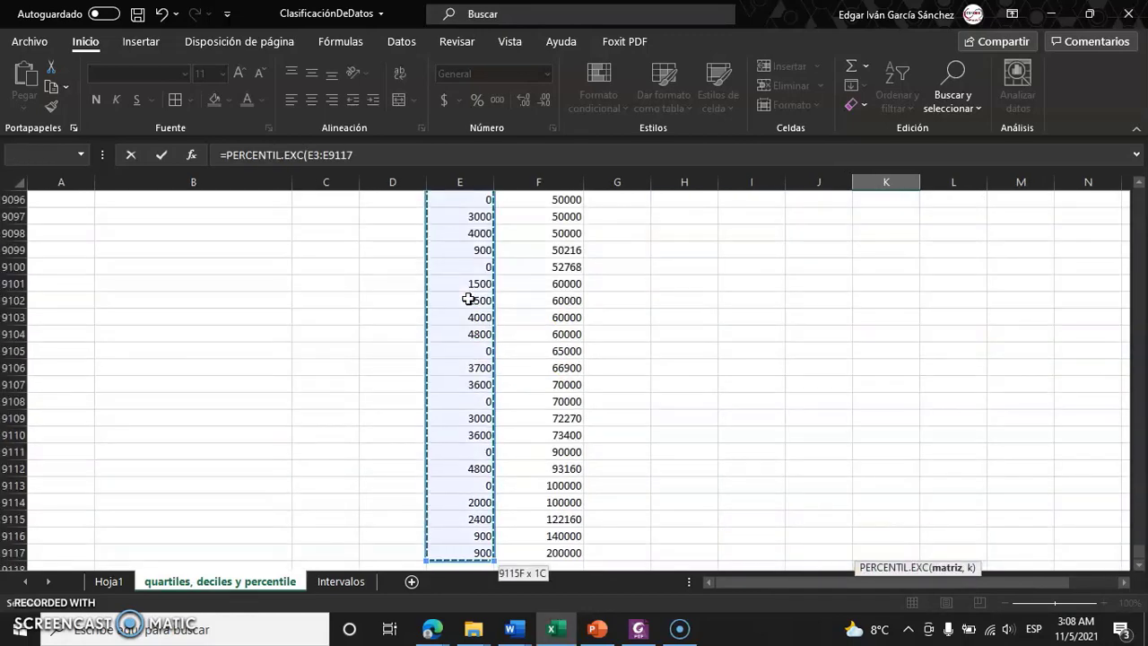
{"action": "type", "text": ","}
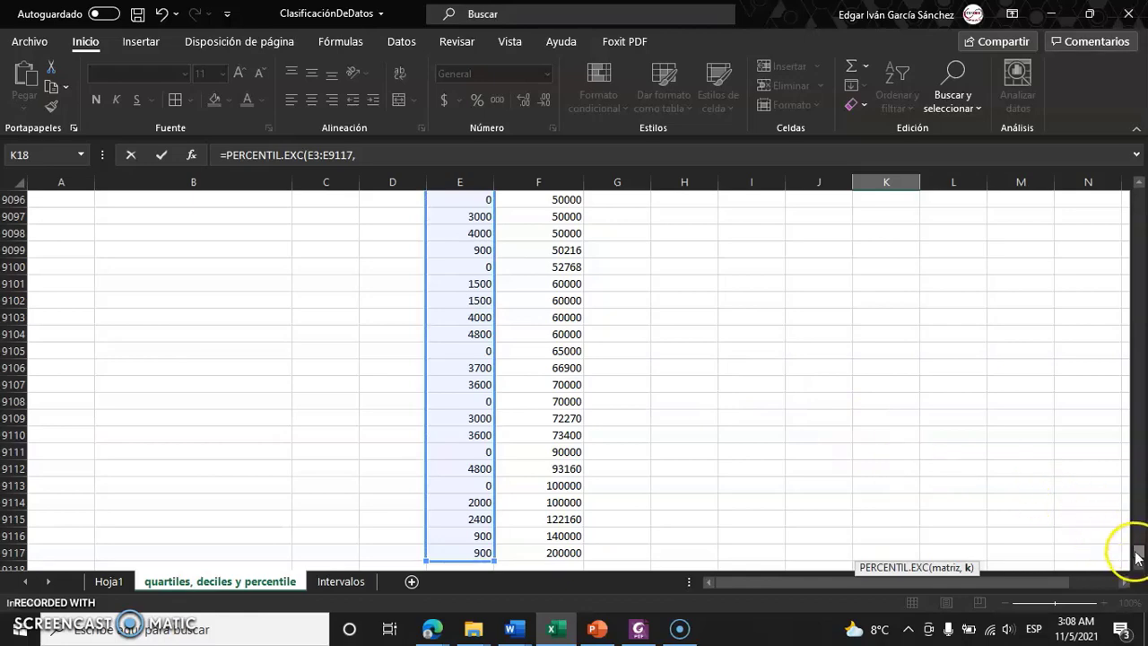
{"action": "mouse_move", "coordinate": [1137, 548]}
{"action": "left_mouse_down"}
{"action": "mouse_move", "coordinate": [1137, 197]}
{"action": "mouse_move", "coordinate": [1112, 215]}
{"action": "mouse_move", "coordinate": [1135, 192]}
{"action": "left_mouse_up"}
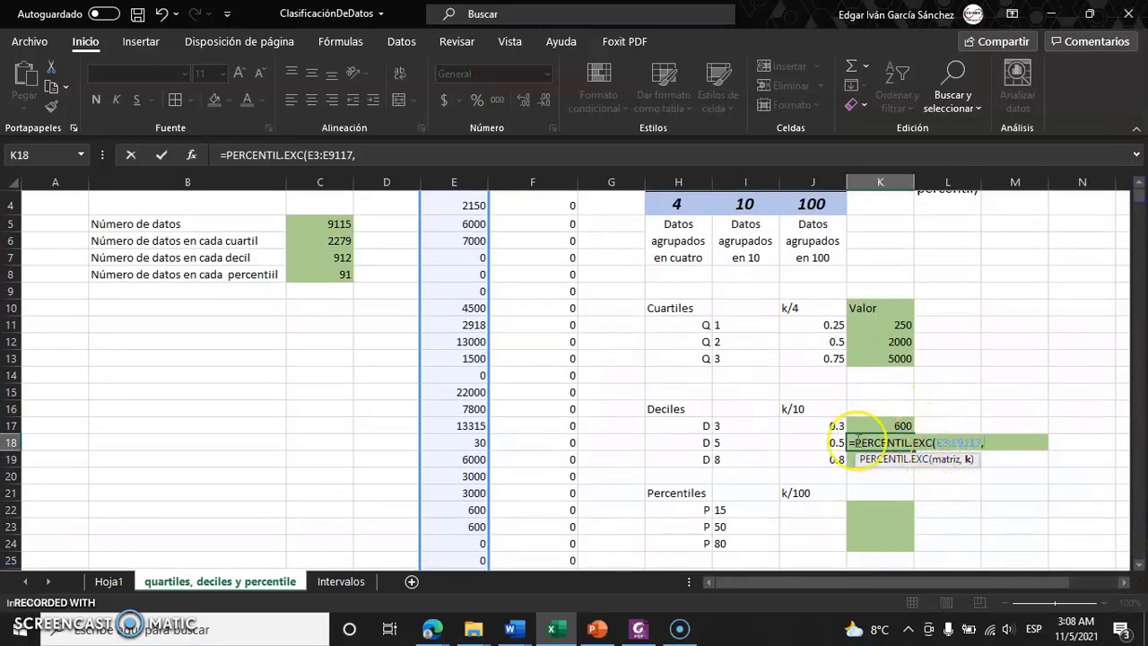
{"action": "left_click", "coordinate": [823, 442]}
{"action": "type", "text": ")"}
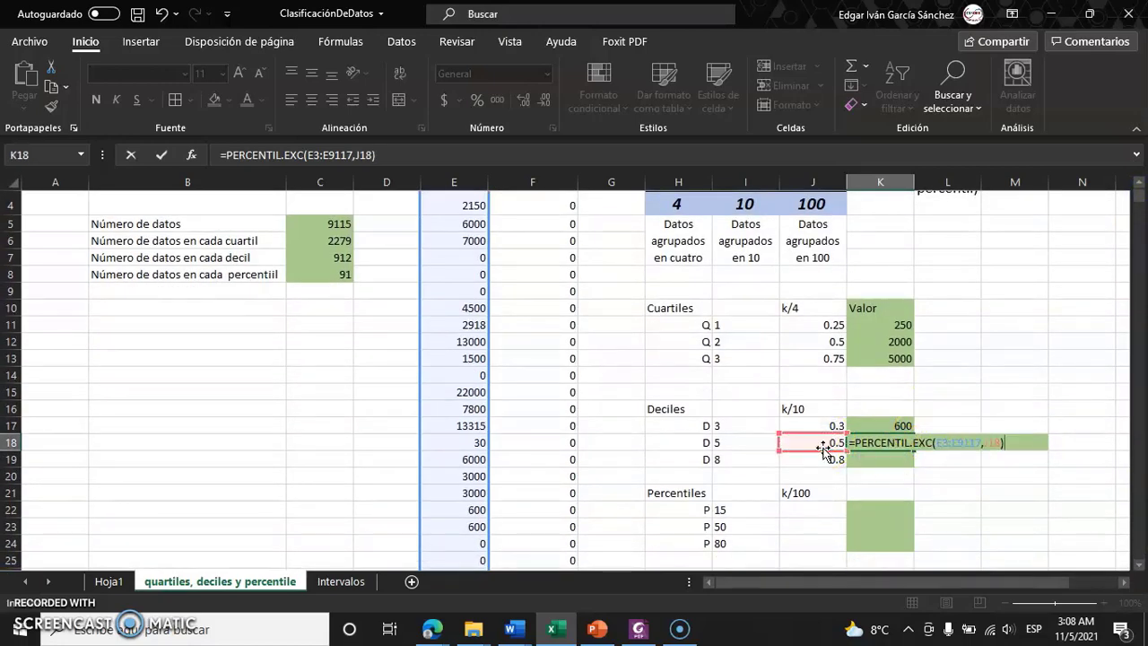
{"action": "key", "text": "Return"}
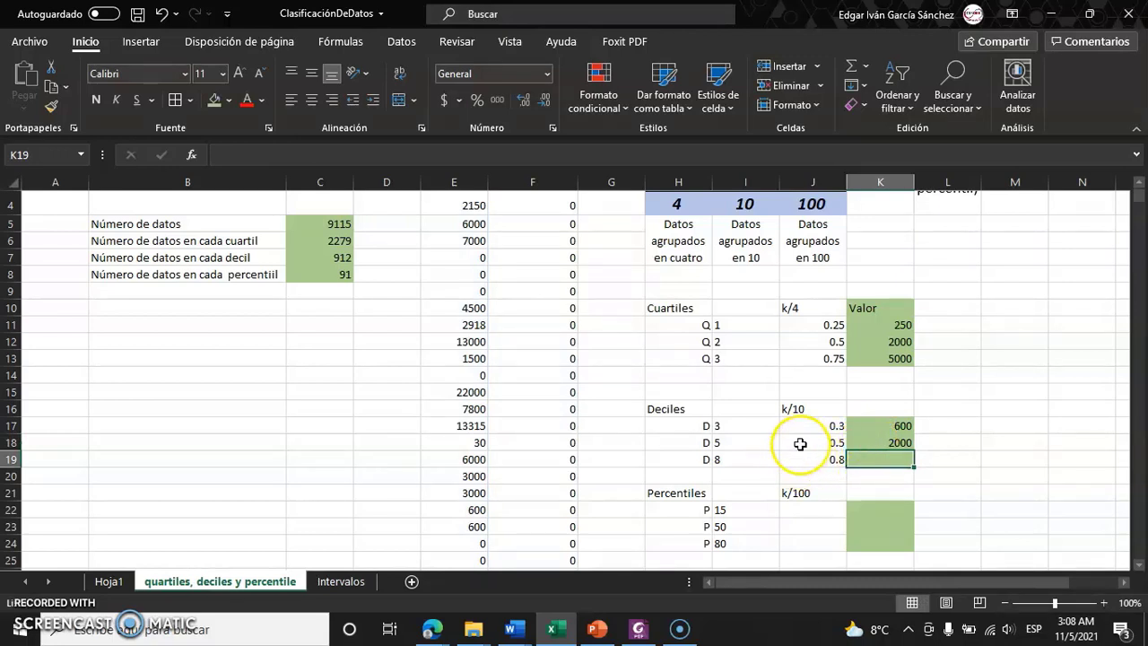
Review the D3 and D5 formulas, then start PERCENTIL.EXC in K19.
{"action": "left_click", "coordinate": [893, 428]}
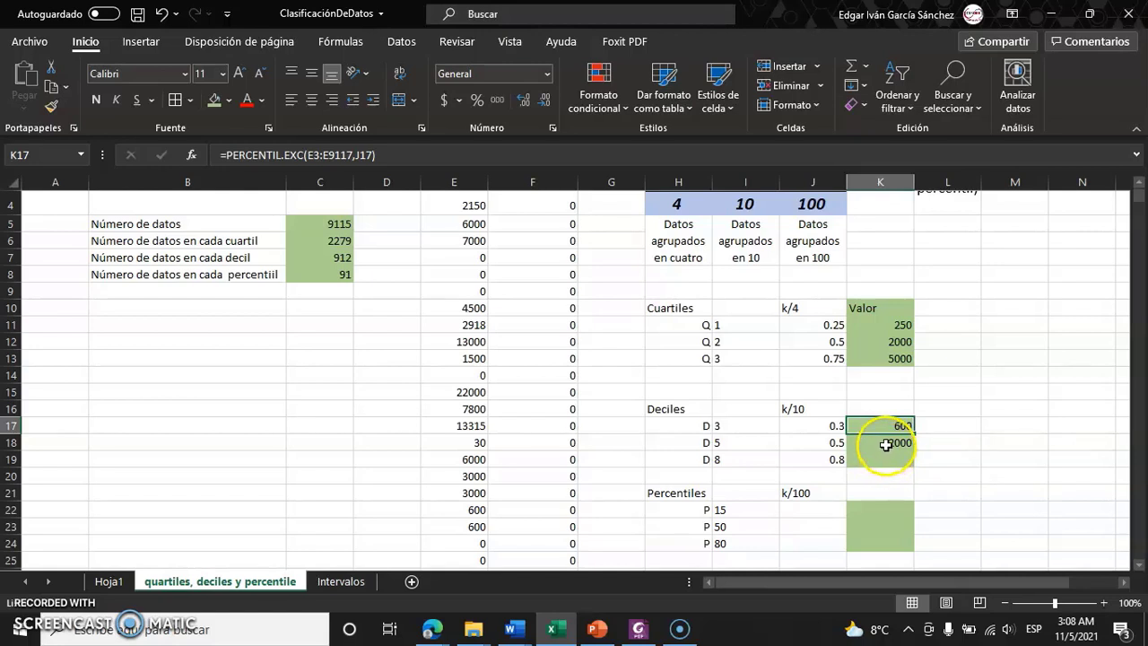
{"action": "left_click", "coordinate": [886, 446]}
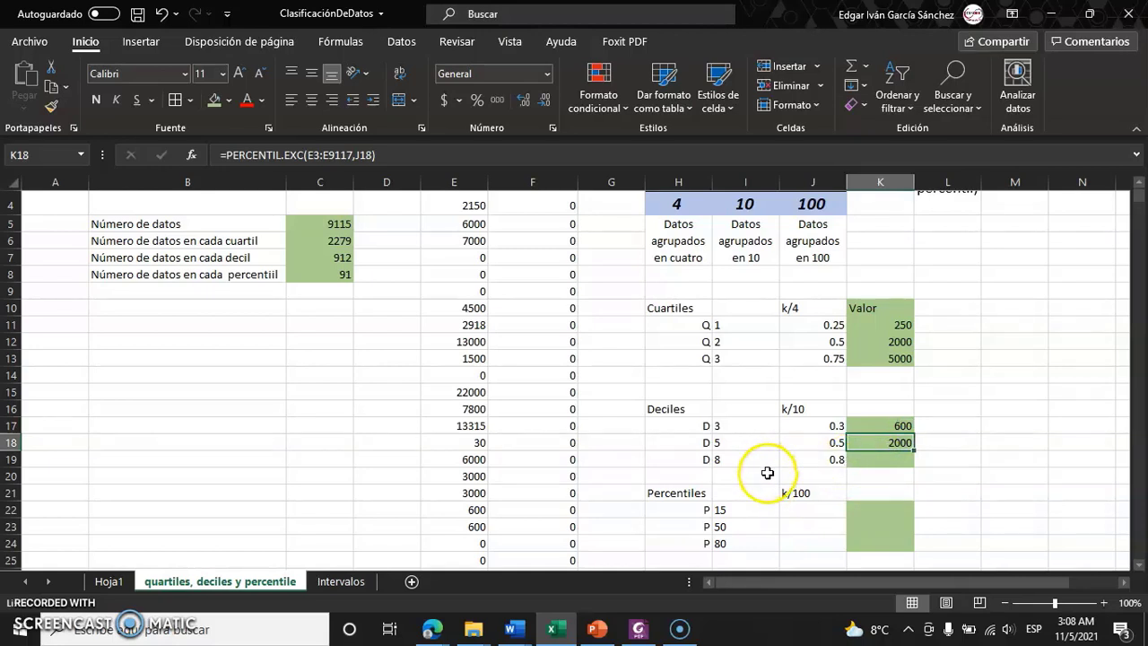
{"action": "left_click", "coordinate": [881, 461]}
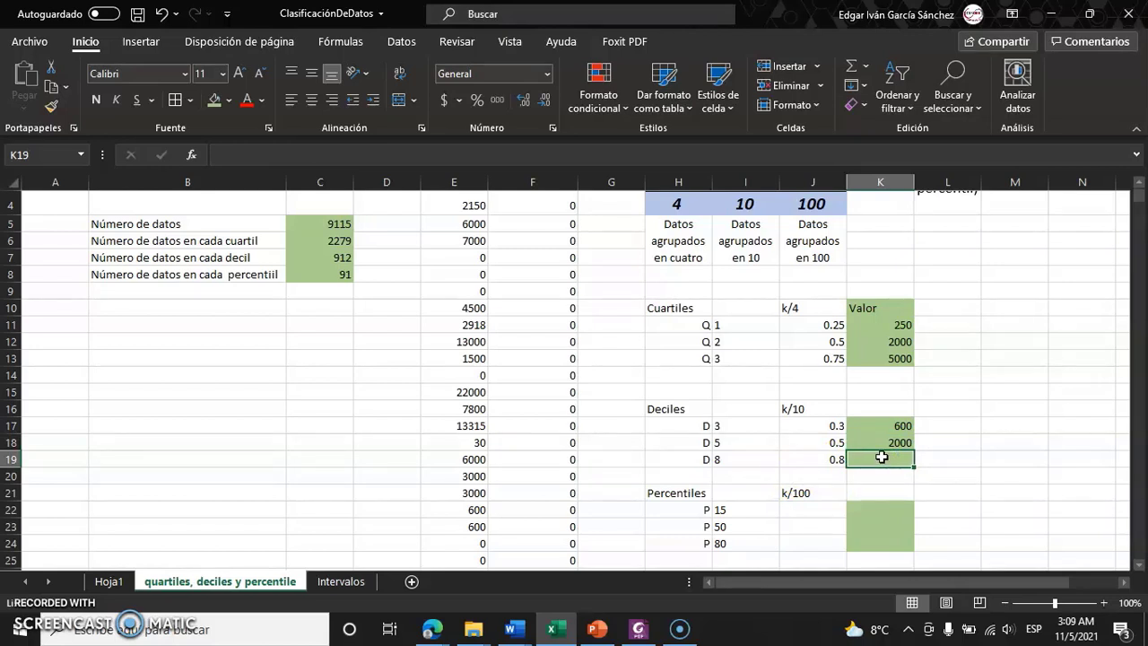
{"action": "type", "text": "="}
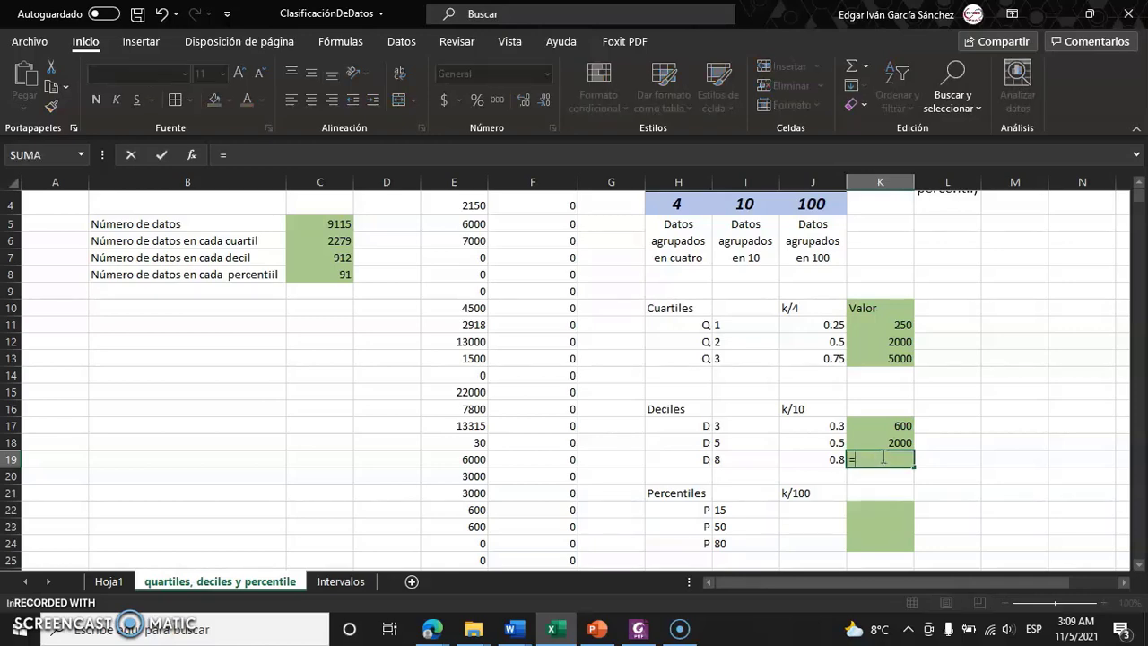
{"action": "type", "text": "per"}
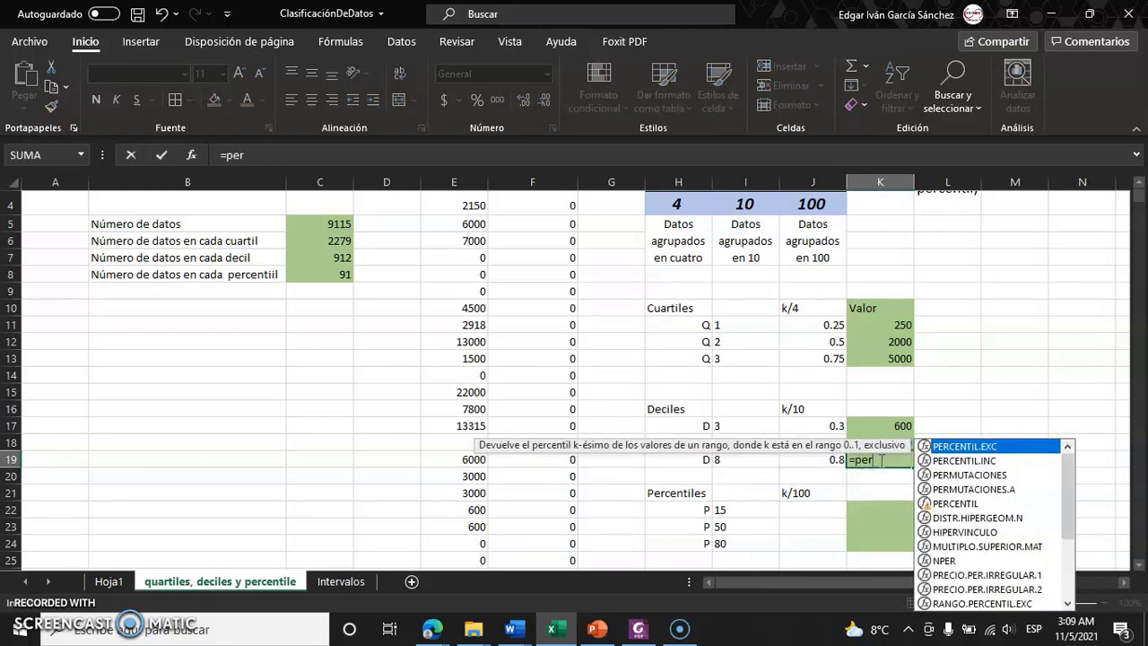
{"action": "type", "text": "ce"}
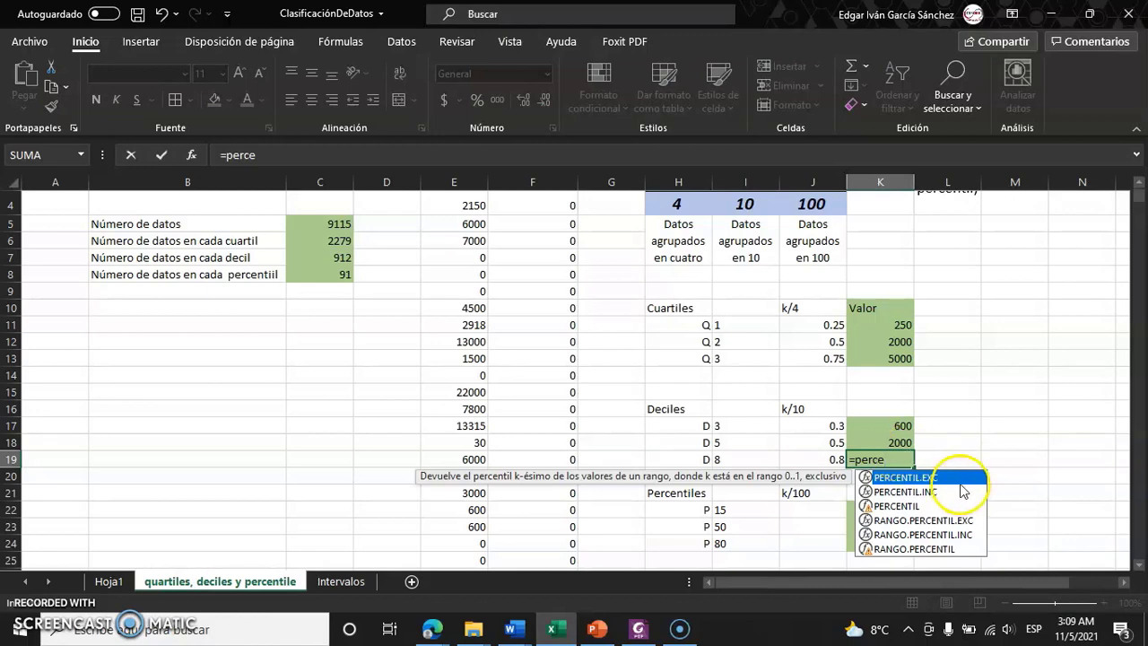
{"action": "double_click", "coordinate": [896, 477]}
Complete K19 as =PERCENTIL.EXC(E3:E9117,J19), so D8 returns 5882.
{"action": "scroll", "coordinate": [590, 372], "scroll_direction": "up", "scroll_amount": 1}
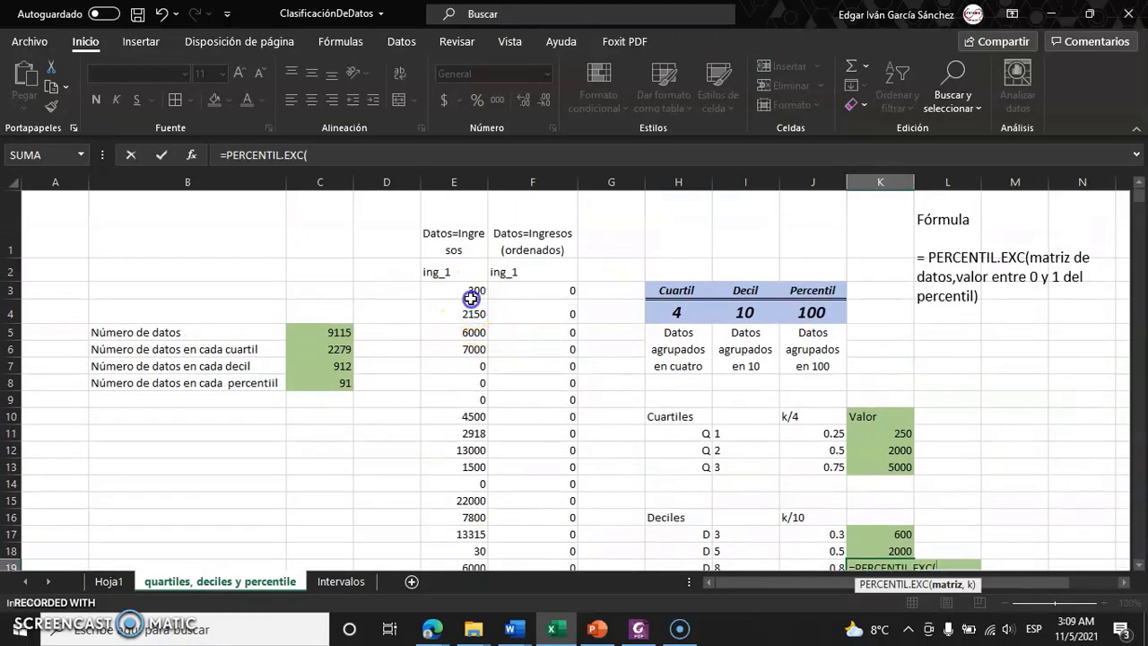
{"action": "left_click", "coordinate": [464, 291]}
{"action": "key", "text": "ctrl+shift+Down"}
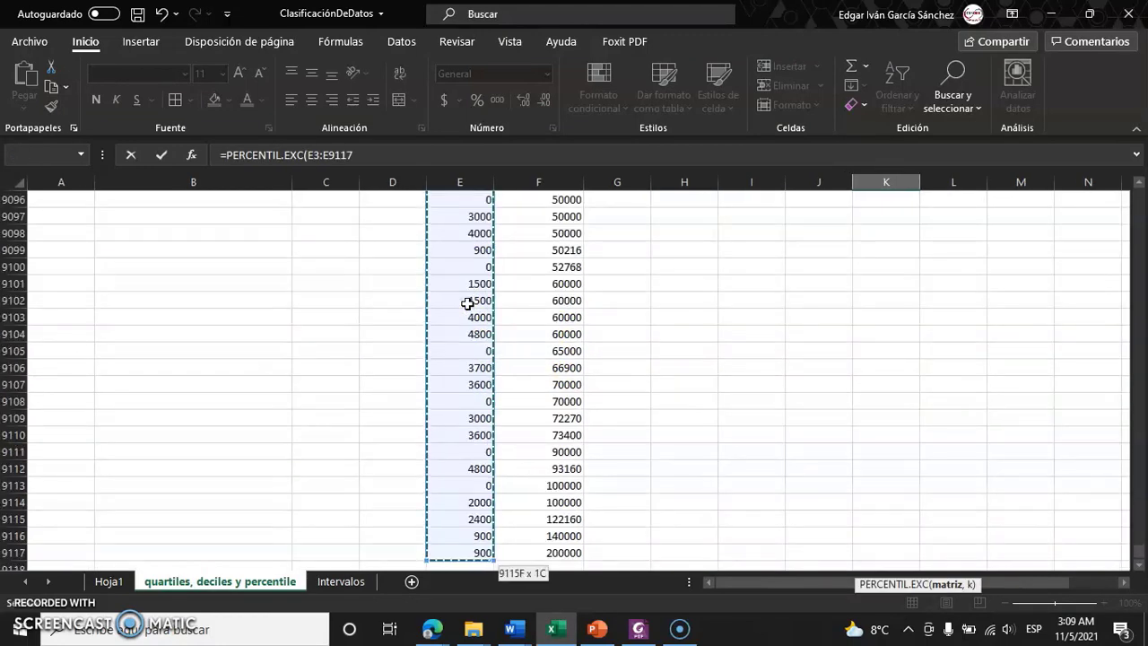
{"action": "type", "text": ","}
{"action": "left_click_drag", "start_coordinate": [1137, 549], "coordinate": [1138, 191]}
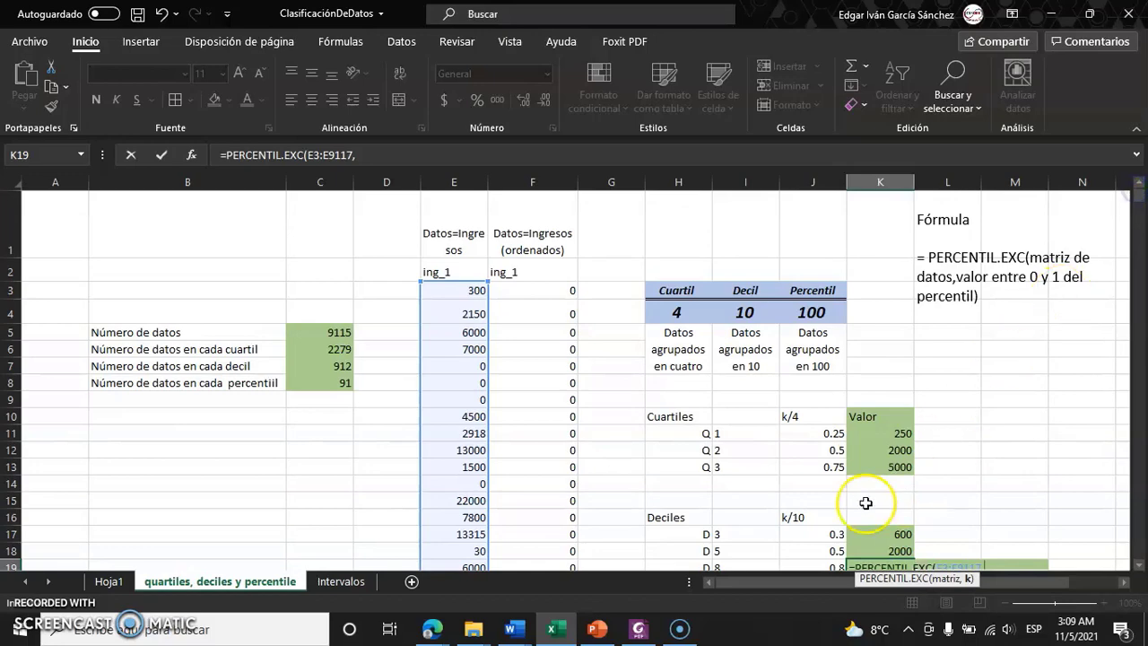
{"action": "scroll", "coordinate": [865, 499], "scroll_direction": "down", "scroll_amount": 1}
{"action": "left_click", "coordinate": [828, 465]}
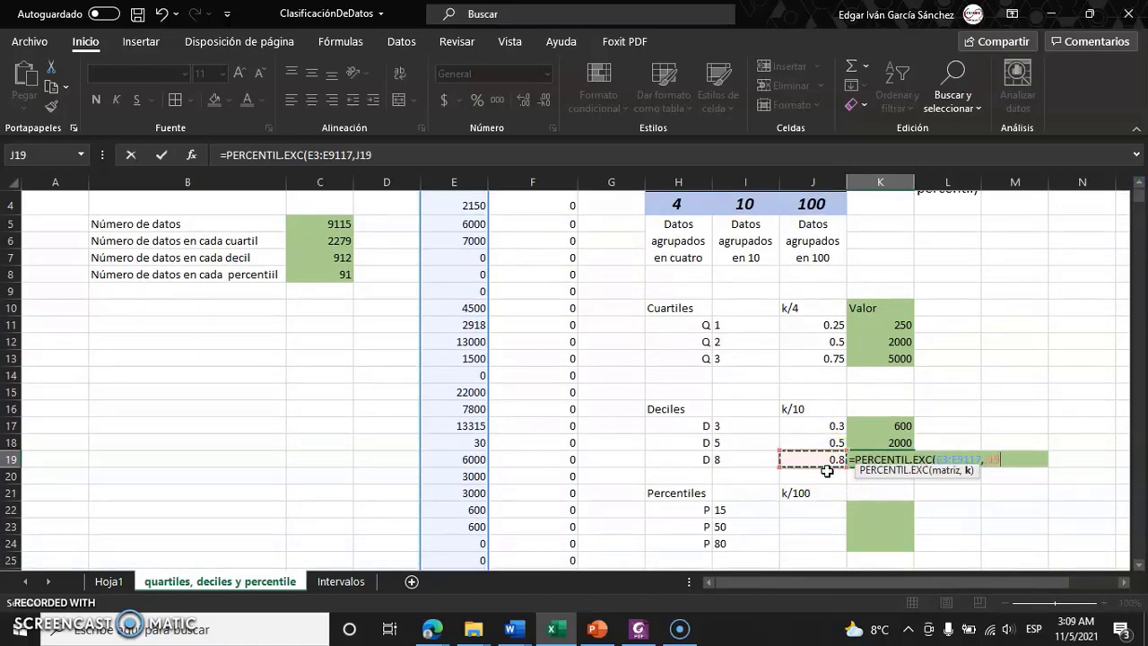
{"action": "type", "text": ")"}
{"action": "key", "text": "Return"}
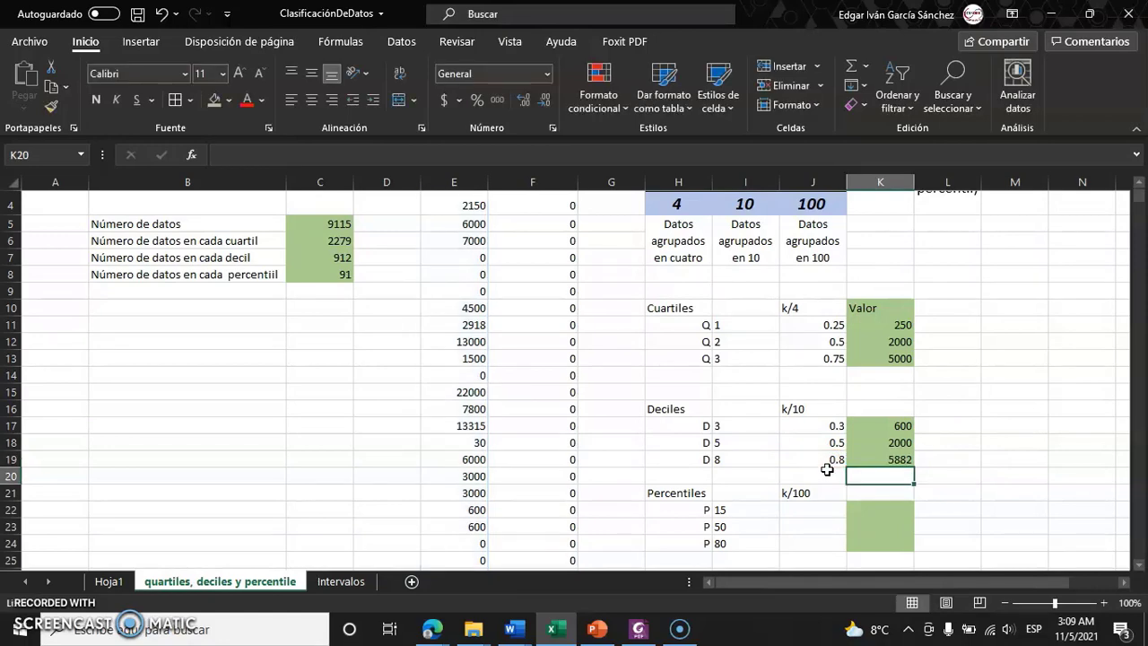
{"action": "scroll", "coordinate": [801, 469], "scroll_direction": "down", "scroll_amount": 1}
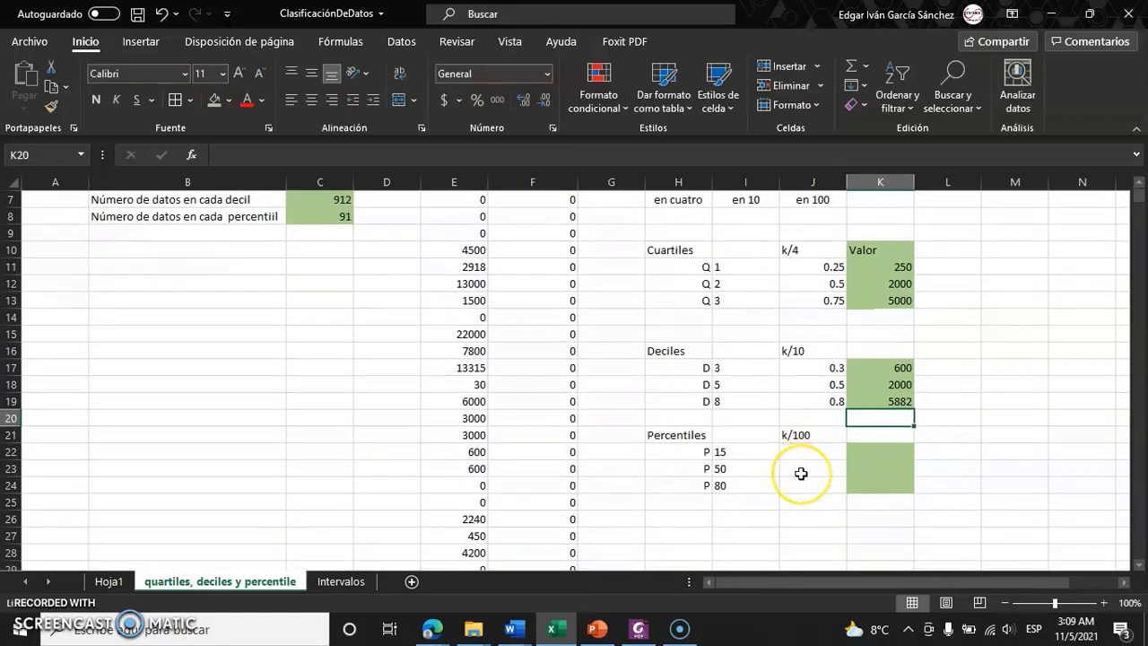
Check the D8 formula, then enter =I22/100 in J22, giving 0.15 for P15.
{"action": "left_click", "coordinate": [876, 400]}
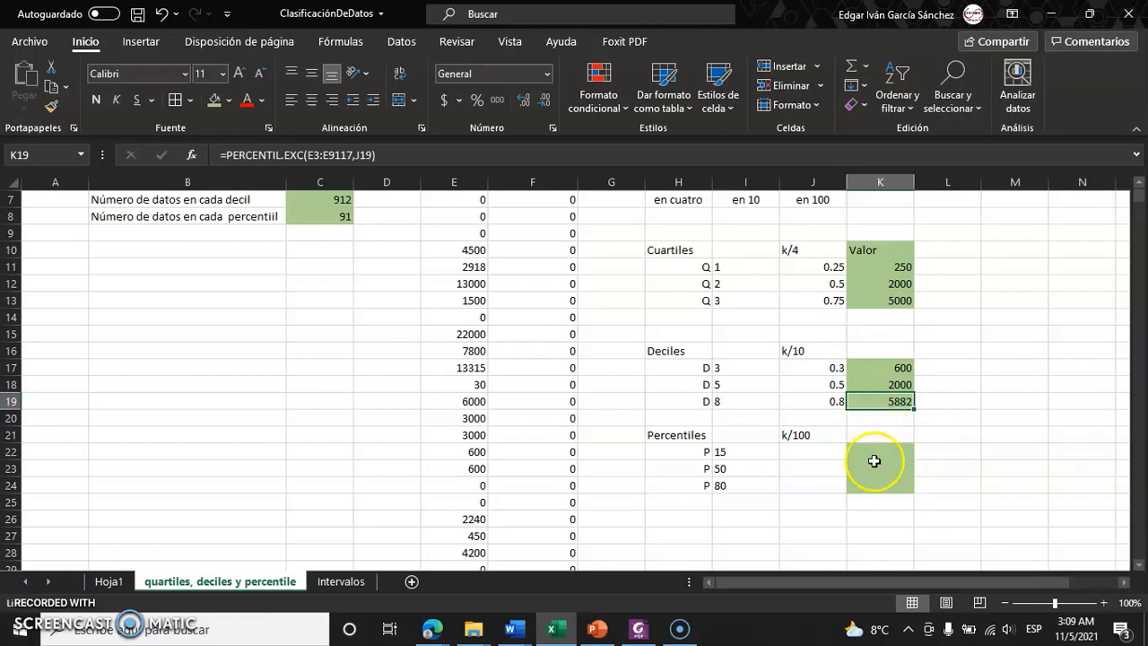
{"action": "left_click", "coordinate": [874, 453]}
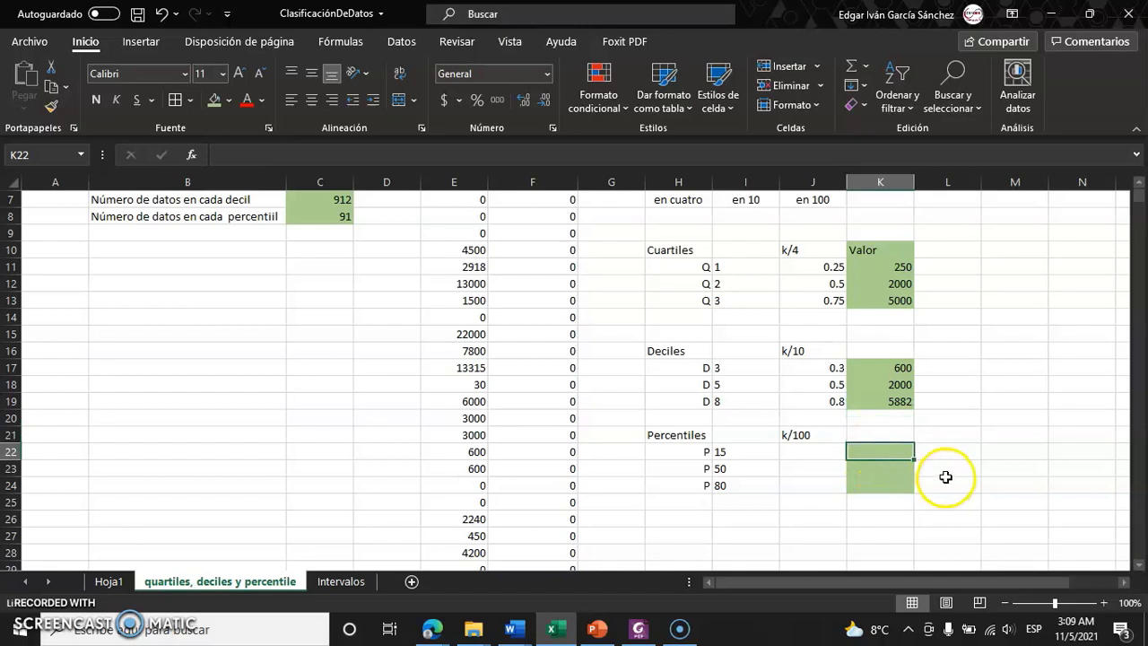
{"action": "left_click", "coordinate": [821, 455]}
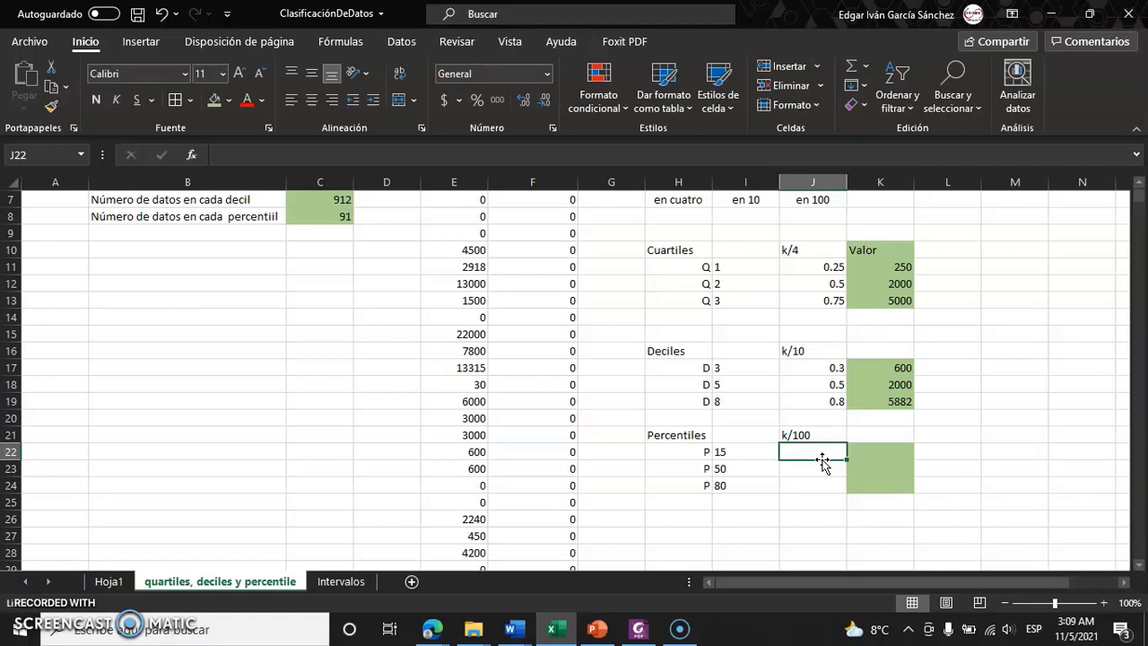
{"action": "type", "text": "="}
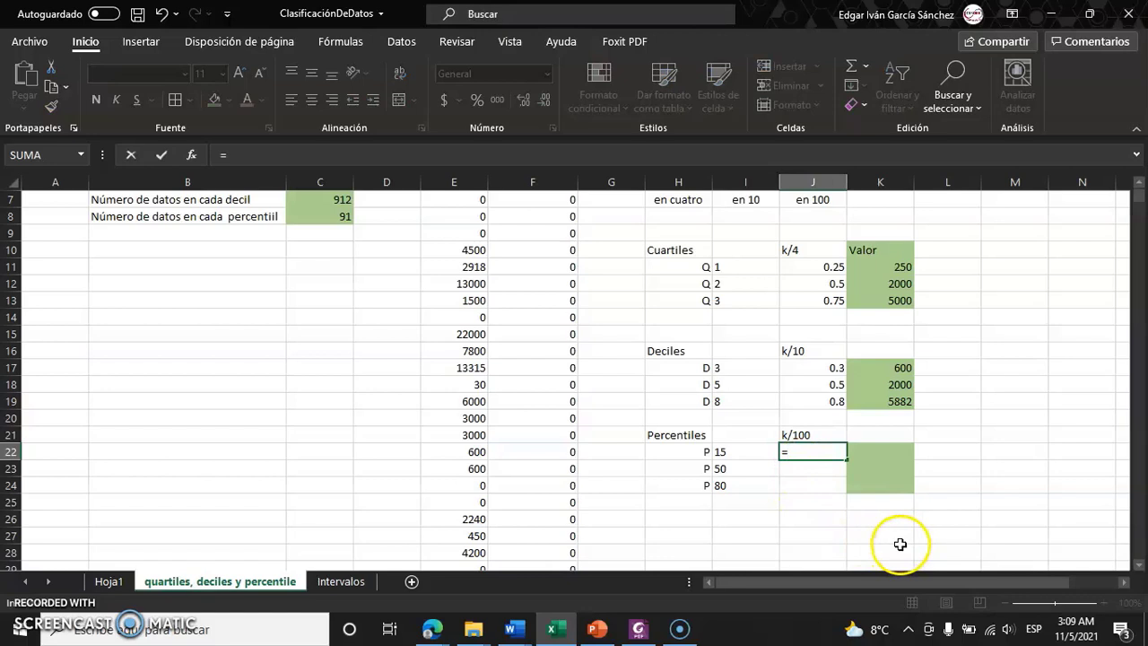
{"action": "left_click", "coordinate": [717, 455]}
{"action": "type", "text": "/"}
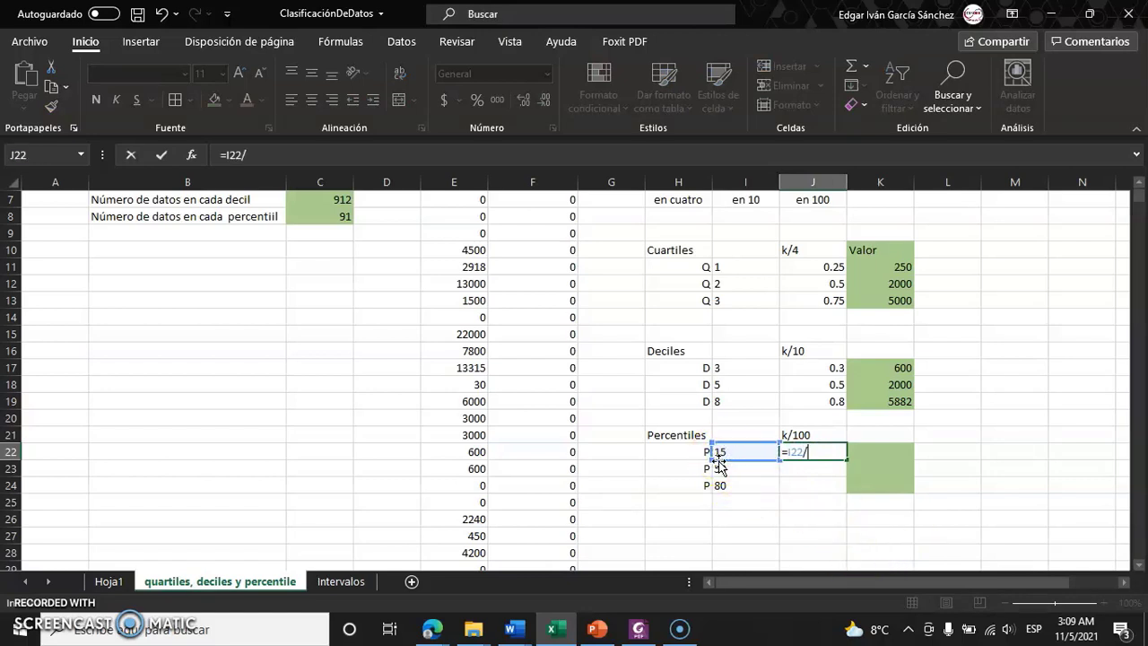
{"action": "type", "text": "0"}
{"action": "key", "text": "Return"}
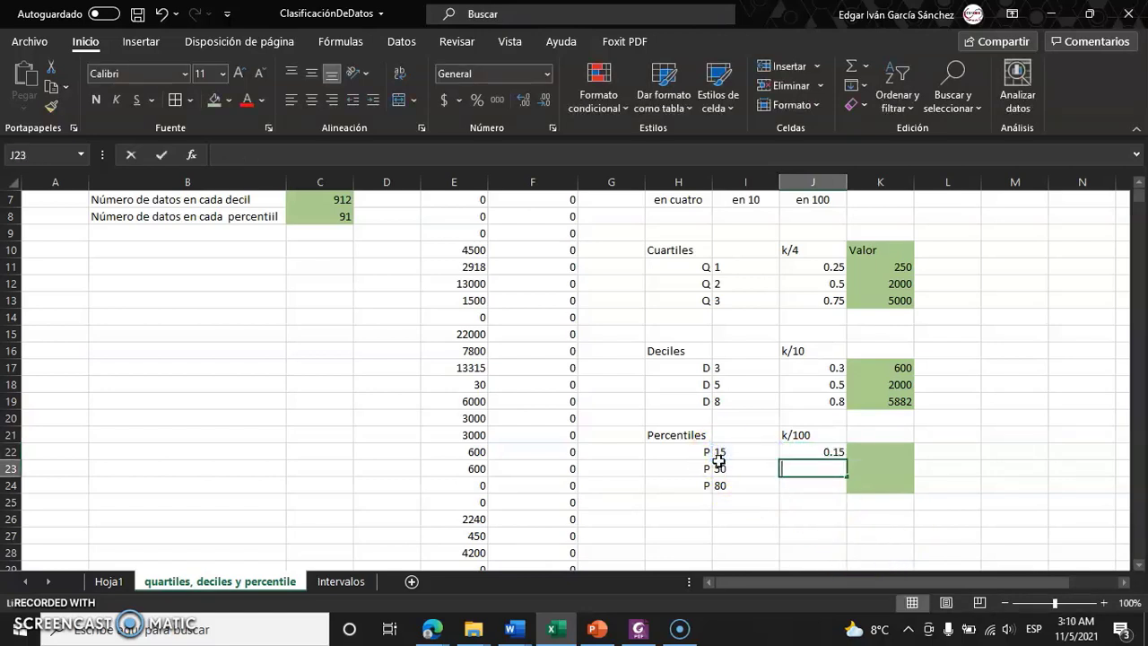
Enter =I23/100 and =I24/100 in J23 and J24, giving 0.5 and 0.8.
{"action": "type", "text": "="}
{"action": "left_click", "coordinate": [719, 465]}
{"action": "type", "text": "/1"}
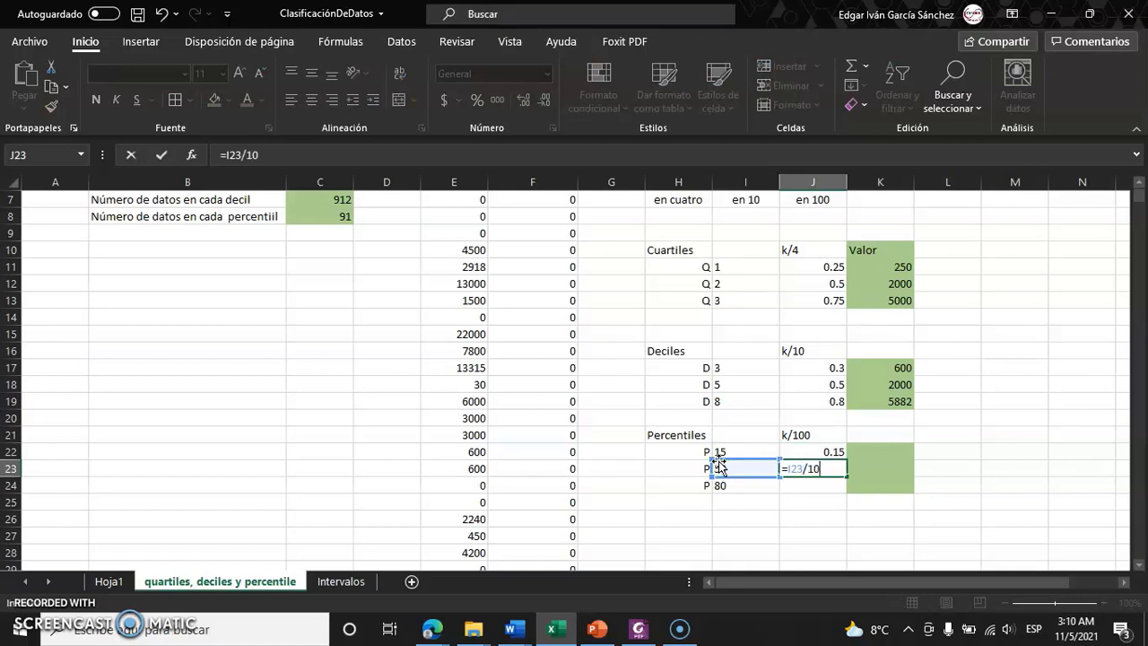
{"action": "type", "text": "0"}
{"action": "key", "text": "Return"}
{"action": "type", "text": "="}
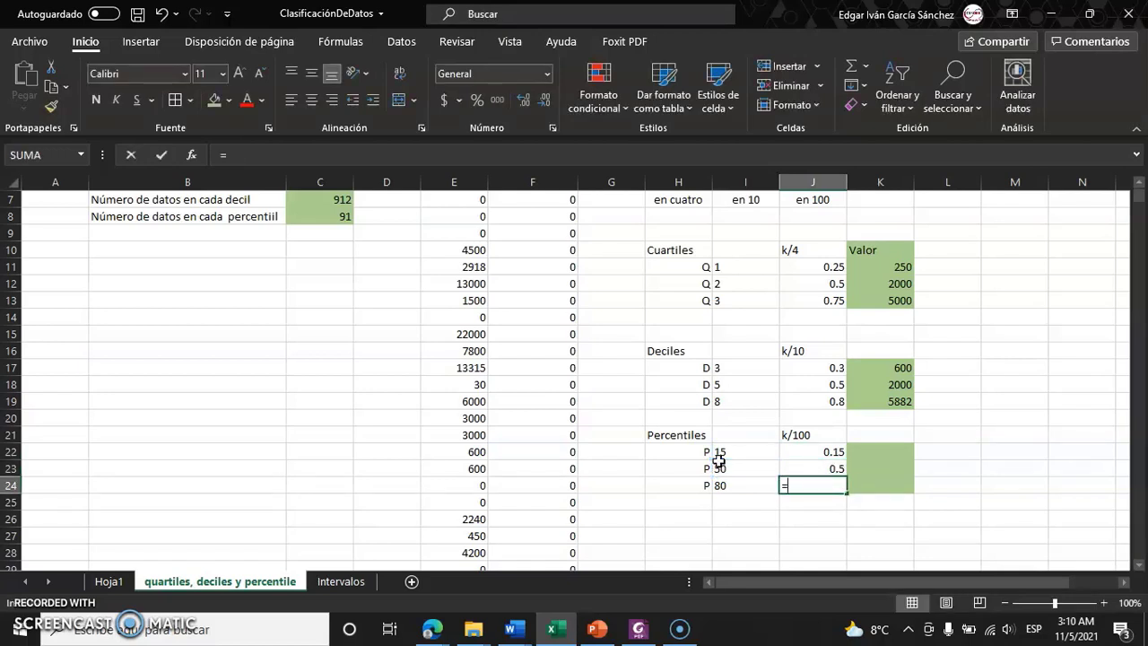
{"action": "key", "text": "Left"}
{"action": "type", "text": "/"}
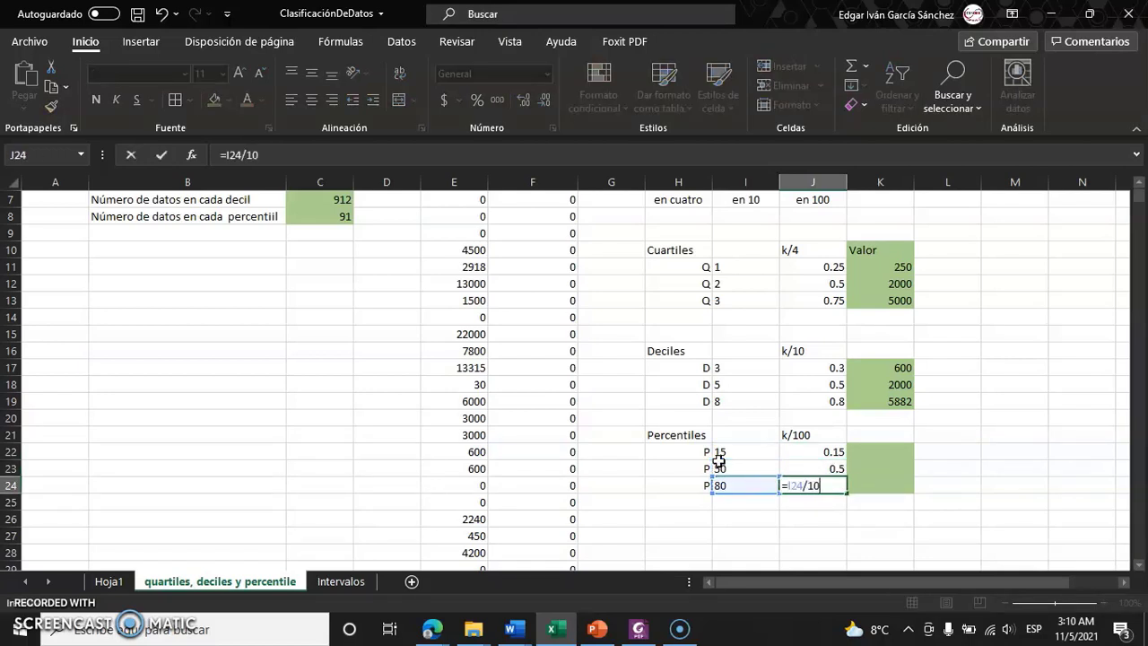
{"action": "type", "text": "0"}
{"action": "key", "text": "Return"}
{"action": "key", "text": "Up"}
{"action": "key", "text": "Up"}
{"action": "key", "text": "Up"}
{"action": "key", "text": "Right"}
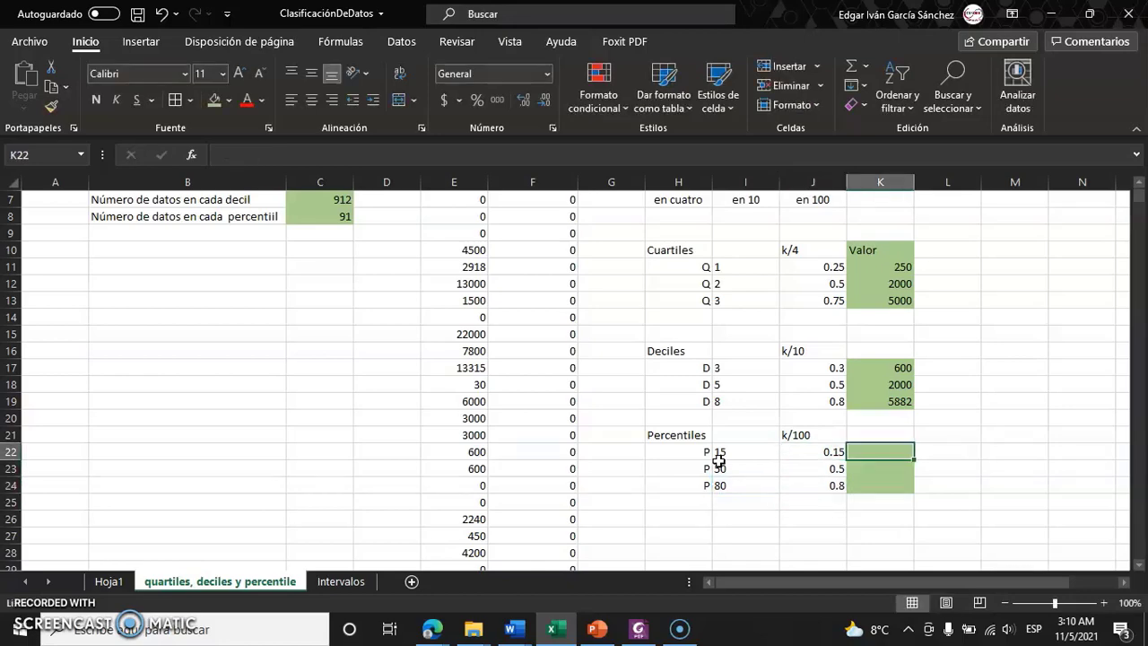
Enter =PERCENTIL.EXC(E3:E9117,J22) in K22 so the P15 percentile returns 0.
{"action": "type", "text": "="}
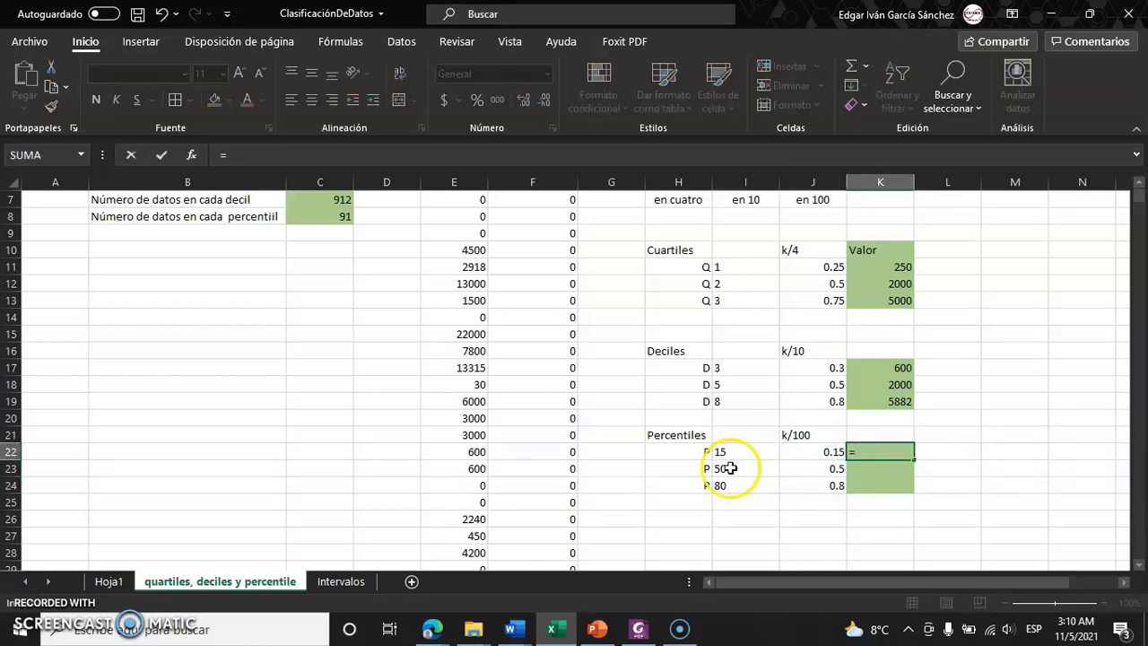
{"action": "type", "text": "perce"}
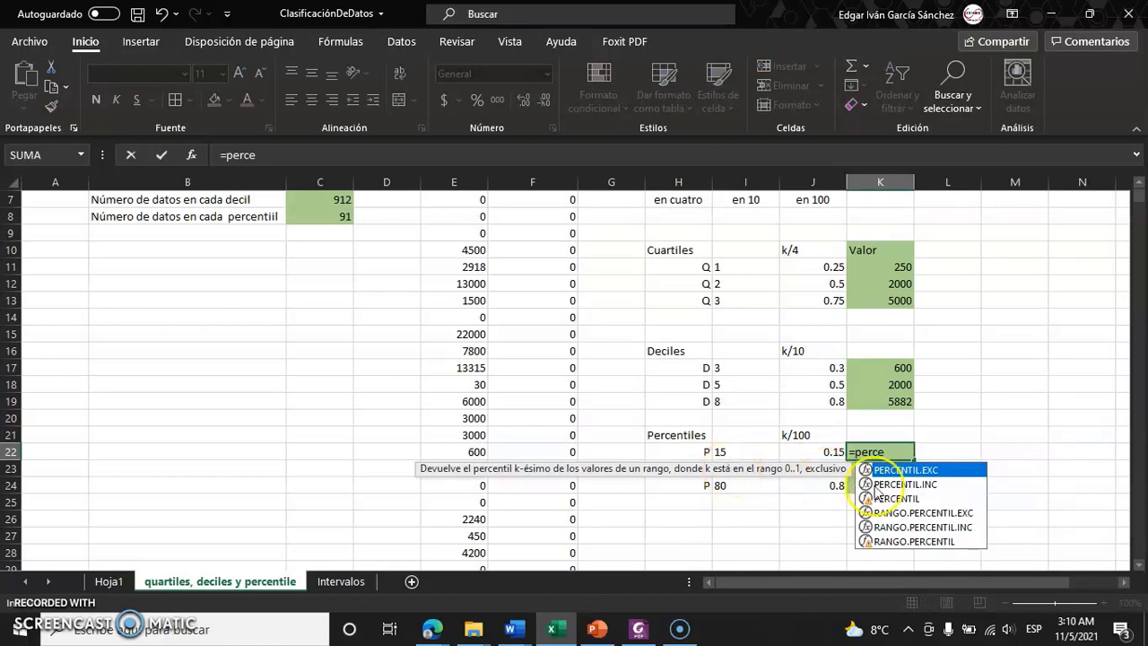
{"action": "double_click", "coordinate": [942, 469]}
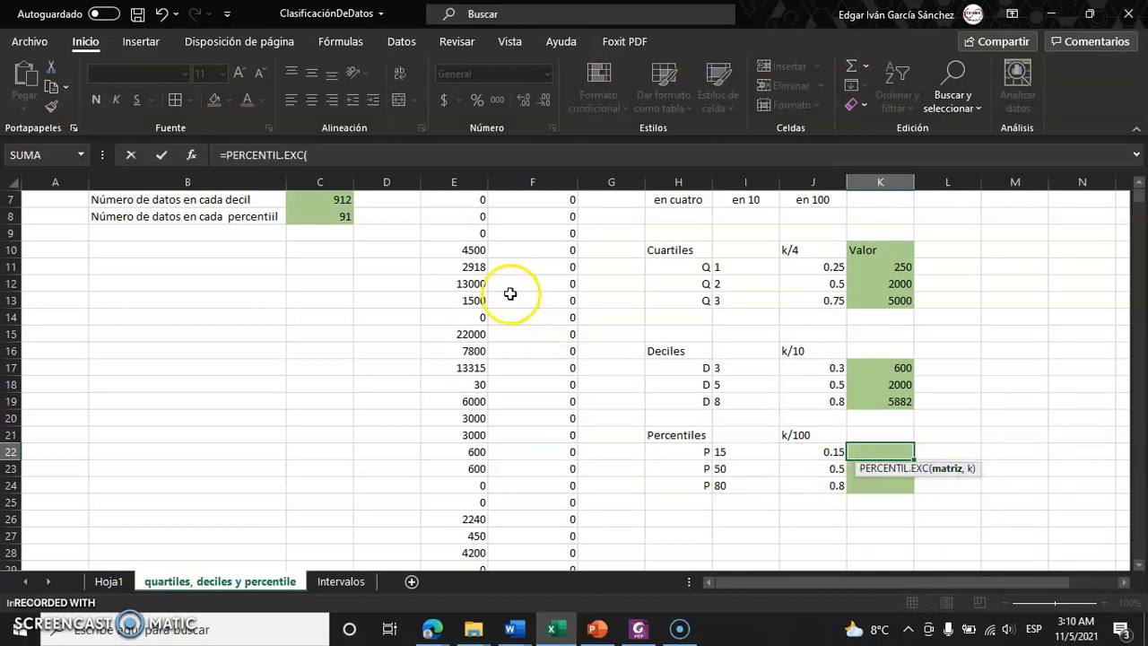
{"action": "scroll", "coordinate": [476, 305], "scroll_direction": "up", "scroll_amount": 2}
{"action": "left_click", "coordinate": [466, 291]}
{"action": "key", "text": "ctrl+shift+Down"}
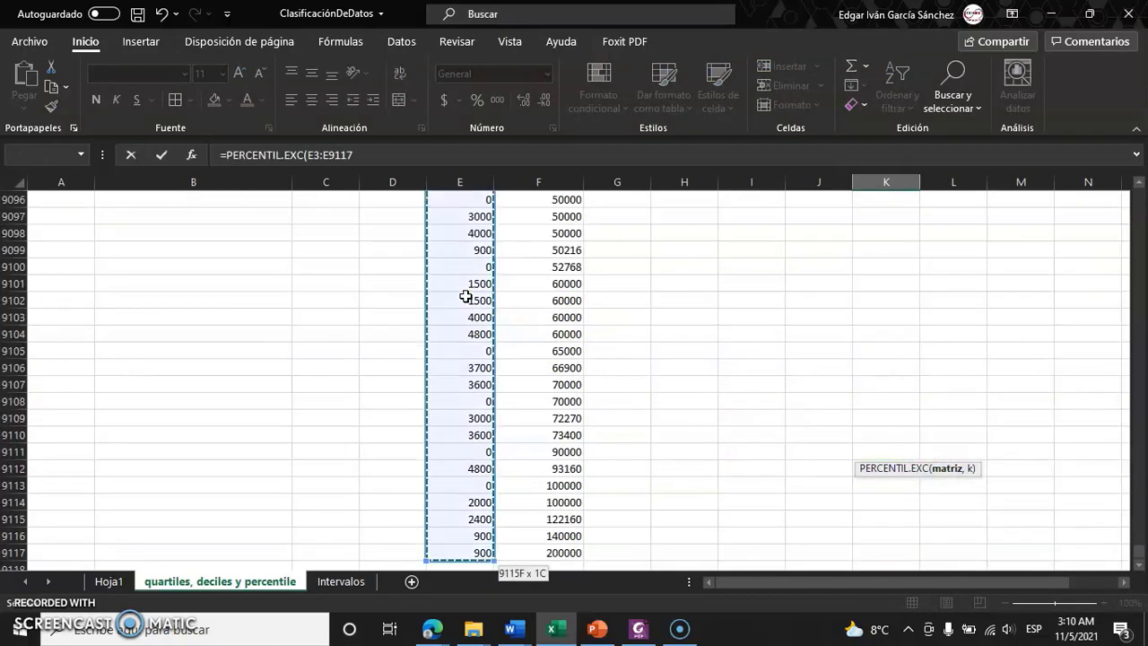
{"action": "type", "text": ","}
{"action": "scroll", "coordinate": [538, 322], "scroll_direction": "up", "scroll_amount": 13}
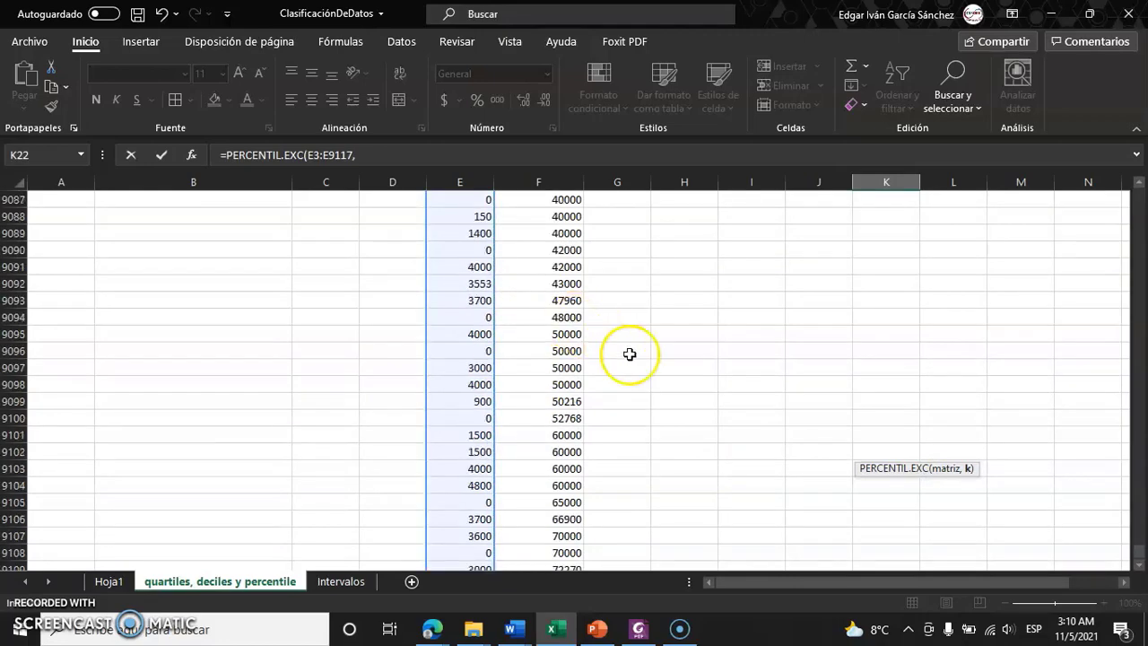
{"action": "scroll", "coordinate": [745, 357], "scroll_direction": "up", "scroll_amount": 9}
{"action": "scroll", "coordinate": [745, 357], "scroll_direction": "up", "scroll_amount": 7}
{"action": "scroll", "coordinate": [745, 357], "scroll_direction": "up", "scroll_amount": 8}
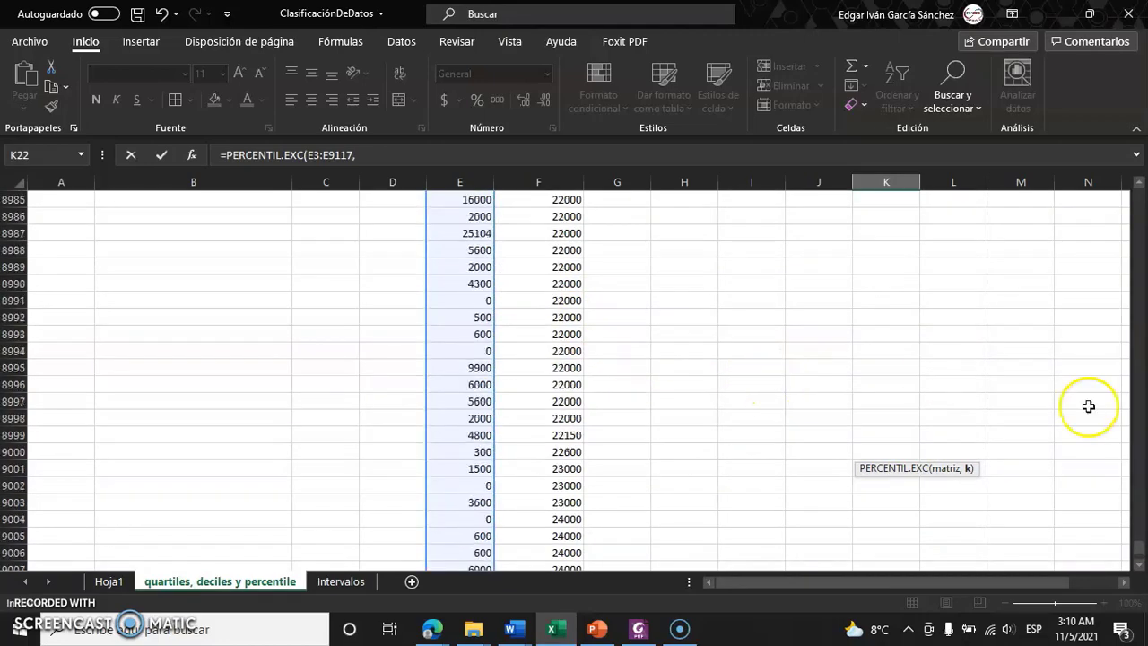
{"action": "left_click_drag", "start_coordinate": [1137, 543], "coordinate": [1137, 194]}
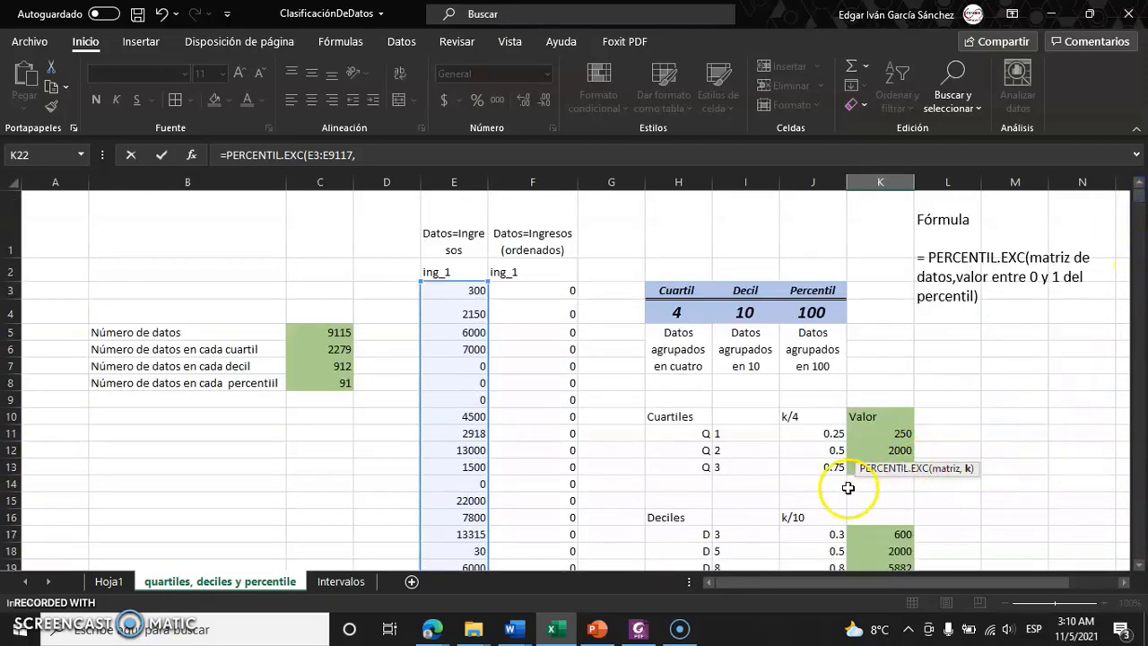
{"action": "scroll", "coordinate": [846, 491], "scroll_direction": "down", "scroll_amount": 1}
{"action": "left_click", "coordinate": [817, 509]}
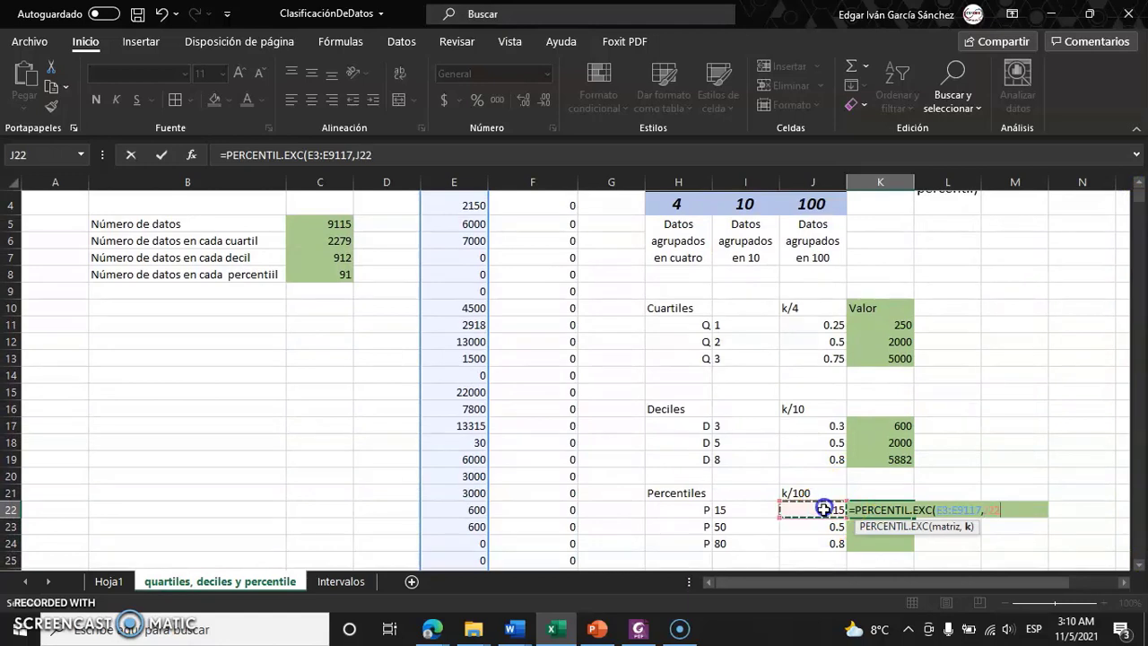
{"action": "key", "text": "Return"}
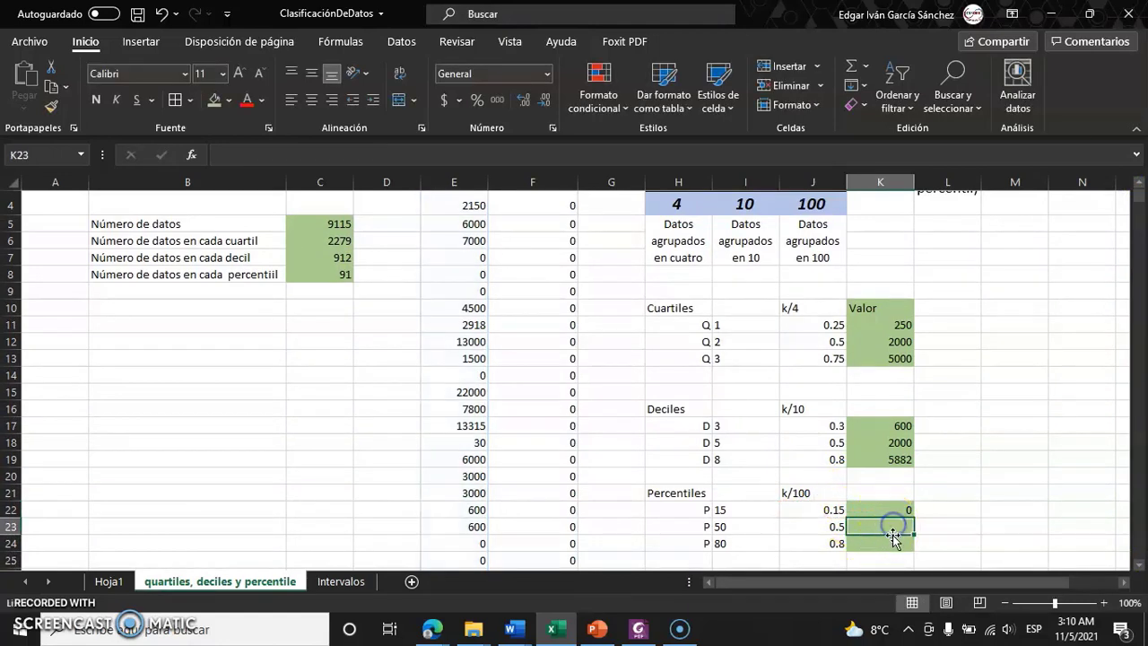
{"action": "type", "text": "=perce"}
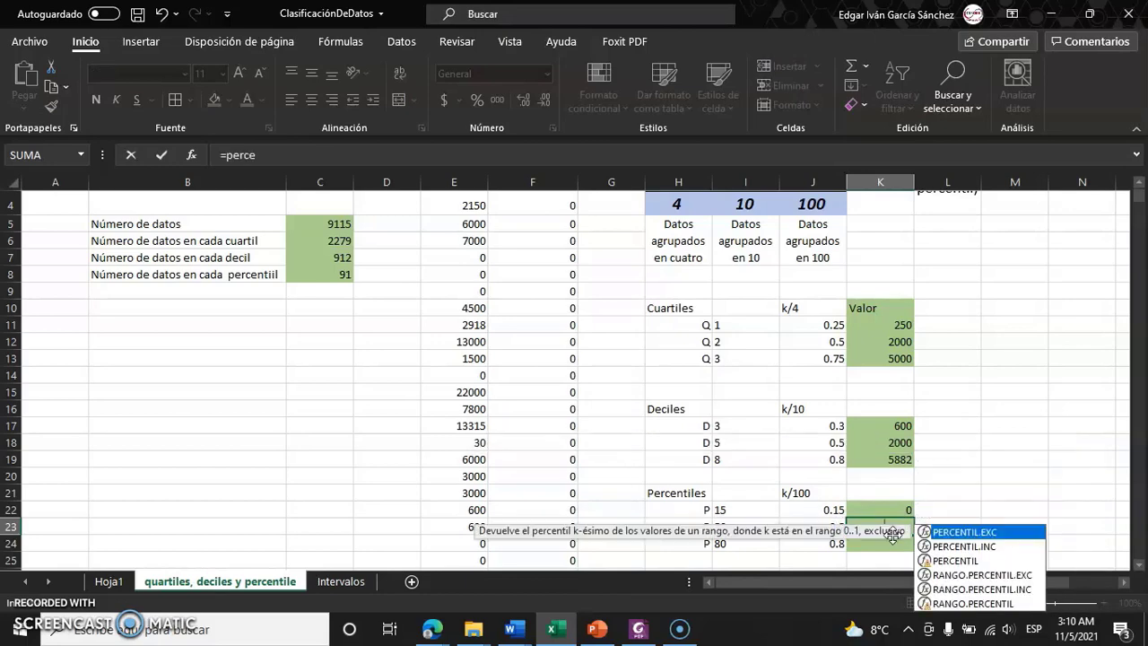
Enter =PERCENTIL.EXC(E3:E9117,J23) in K23, giving 2000 for P50.
{"action": "double_click", "coordinate": [964, 532]}
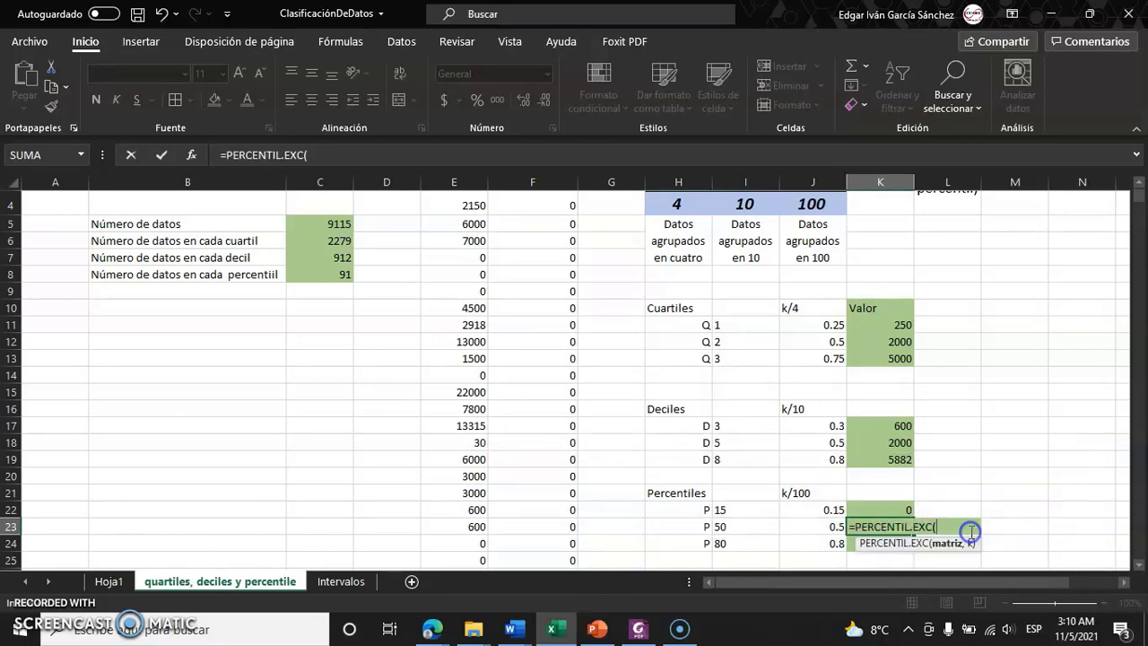
{"action": "scroll", "coordinate": [478, 318], "scroll_direction": "up", "scroll_amount": 1}
{"action": "left_click", "coordinate": [462, 290]}
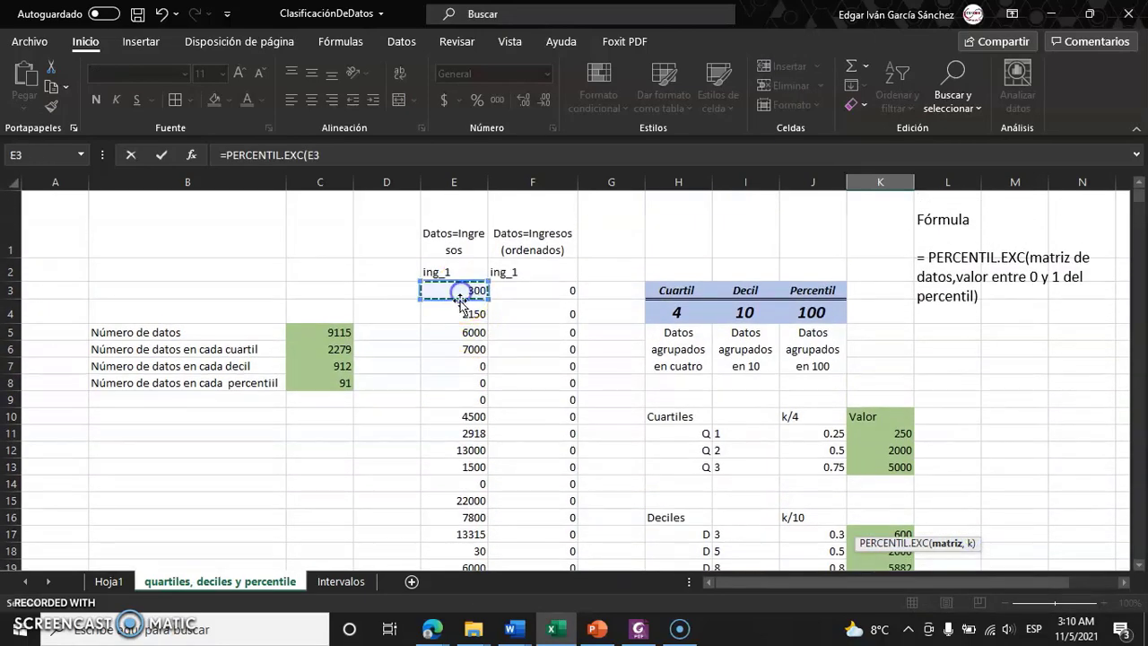
{"action": "key", "text": "ctrl+shift+Down"}
{"action": "type", "text": ":E9117,"}
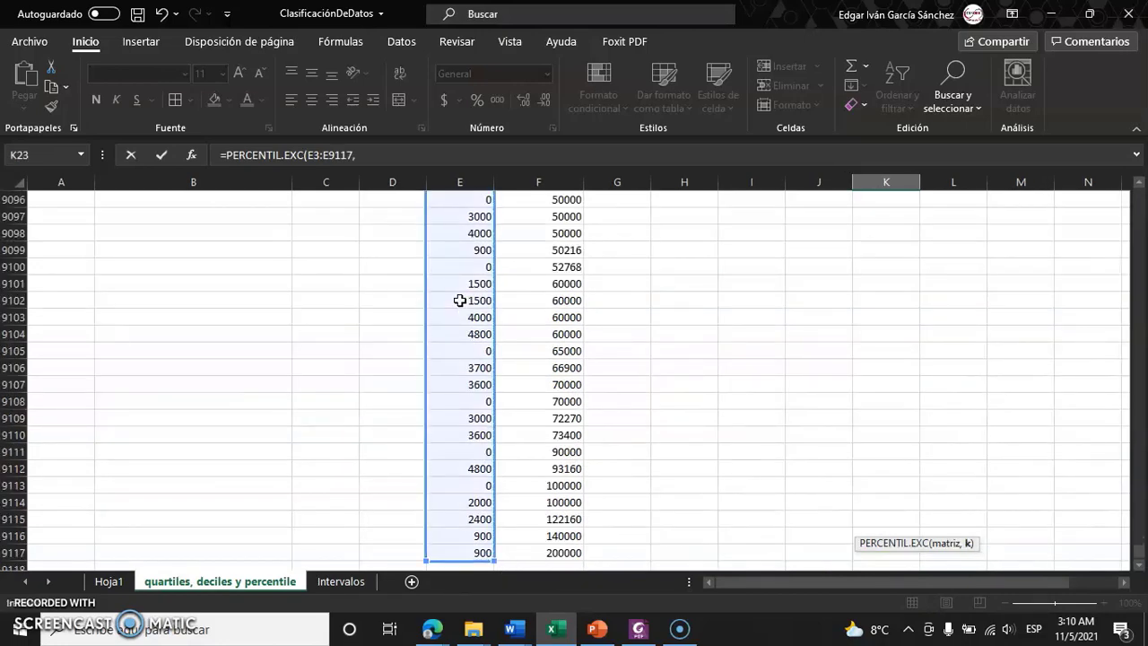
{"action": "left_click_drag", "start_coordinate": [1138, 552], "coordinate": [1136, 188]}
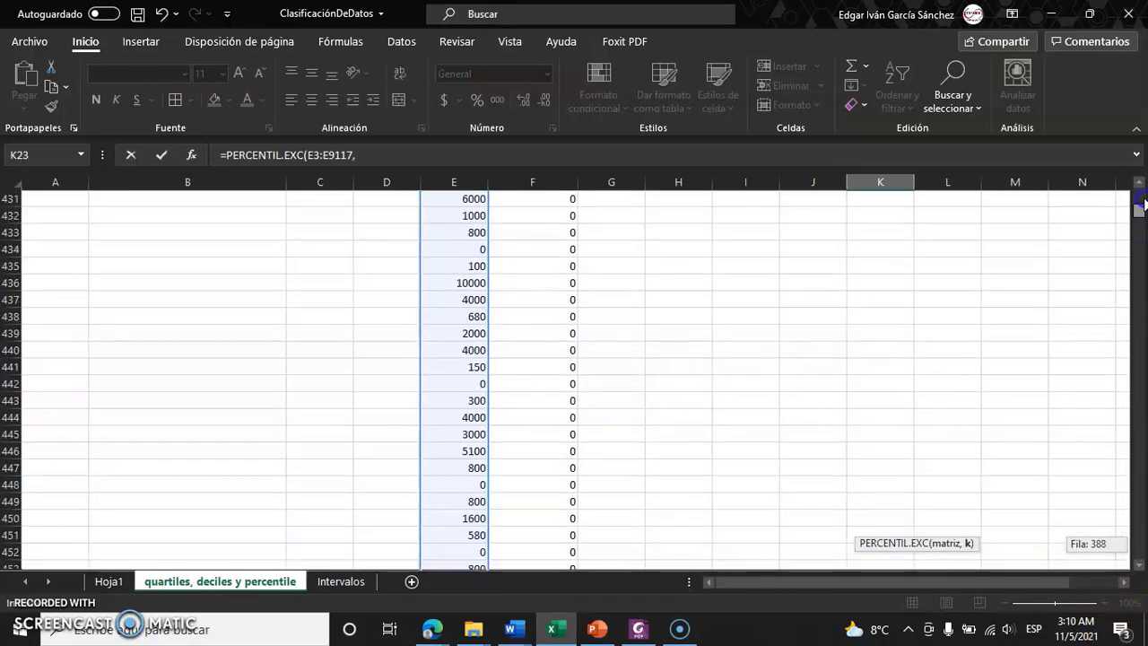
{"action": "scroll", "coordinate": [867, 446], "scroll_direction": "down", "scroll_amount": 1}
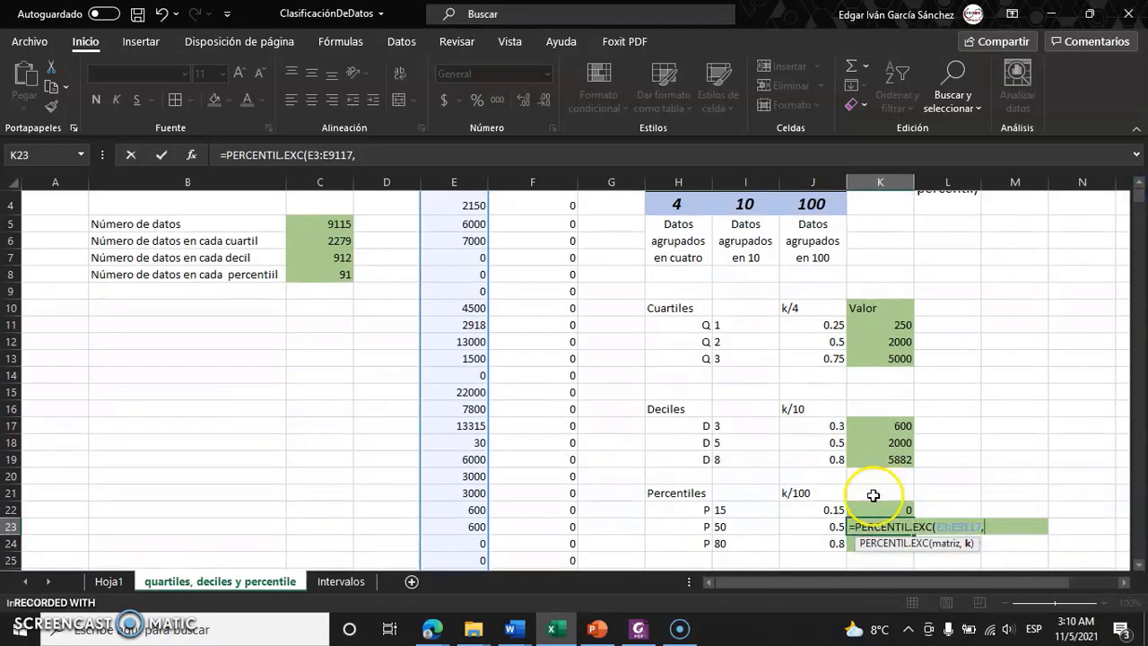
{"action": "scroll", "coordinate": [847, 462], "scroll_direction": "down", "scroll_amount": 1}
{"action": "left_click", "coordinate": [816, 468]}
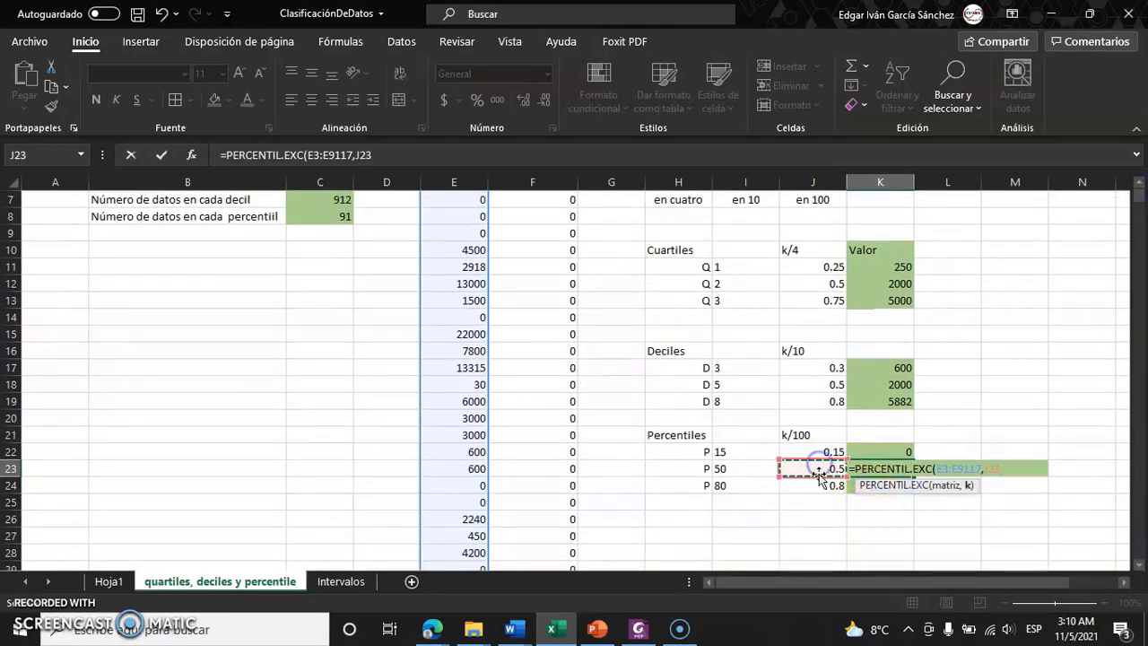
{"action": "key", "text": "Return"}
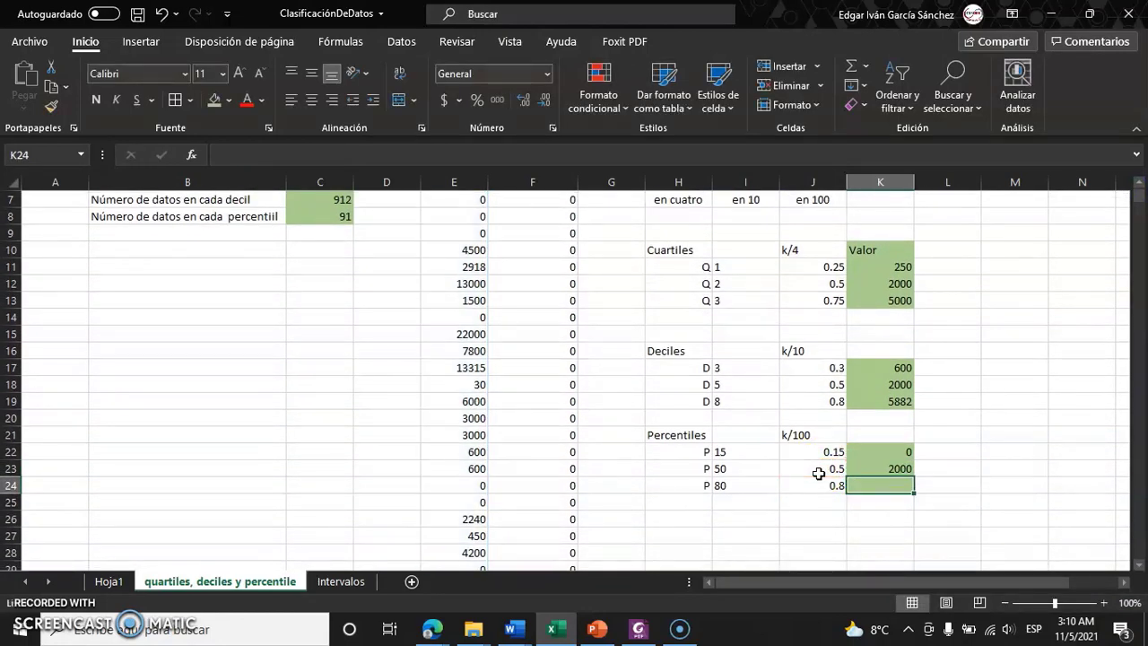
{"action": "type", "text": "=perce"}
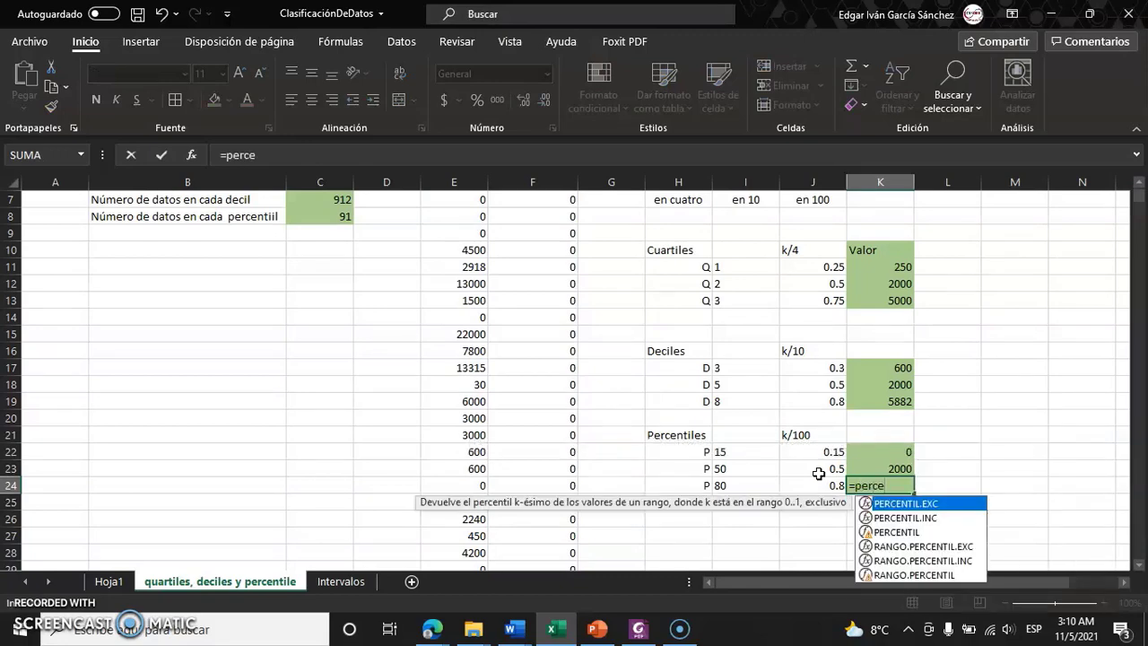
Finish =PERCENTIL.EXC(E3:E9117,J24) in K24 so P80 returns 5882.
{"action": "double_click", "coordinate": [908, 503]}
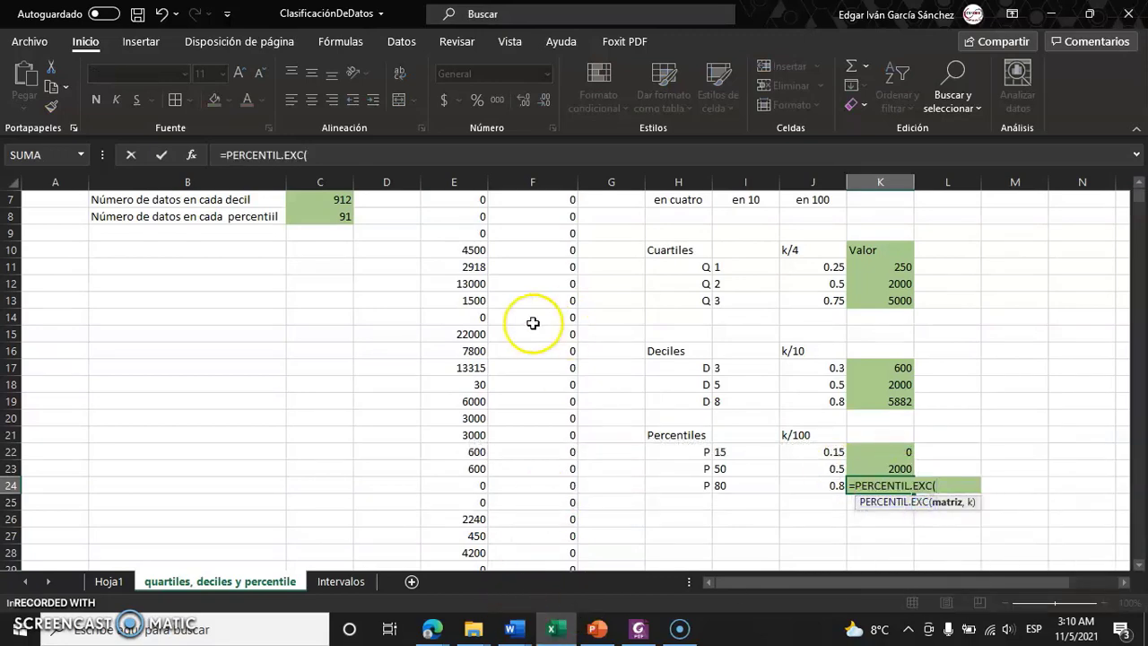
{"action": "scroll", "coordinate": [532, 323], "scroll_direction": "up", "scroll_amount": 2}
{"action": "left_click", "coordinate": [464, 290]}
{"action": "key", "text": "ctrl+shift+Down"}
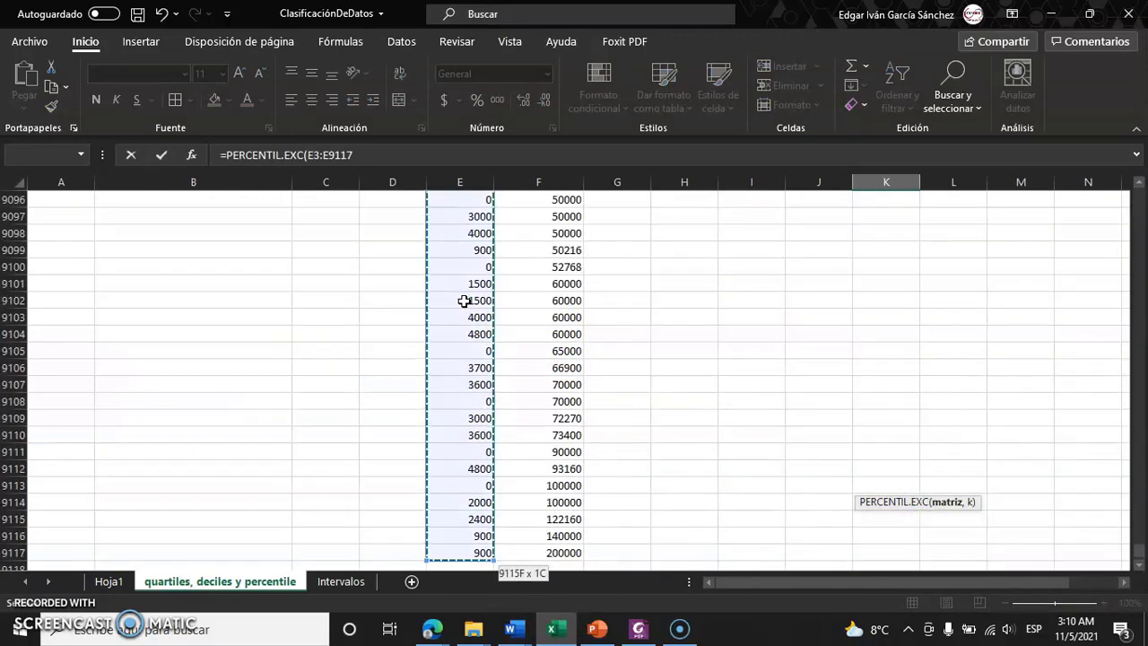
{"action": "type", "text": ";"}
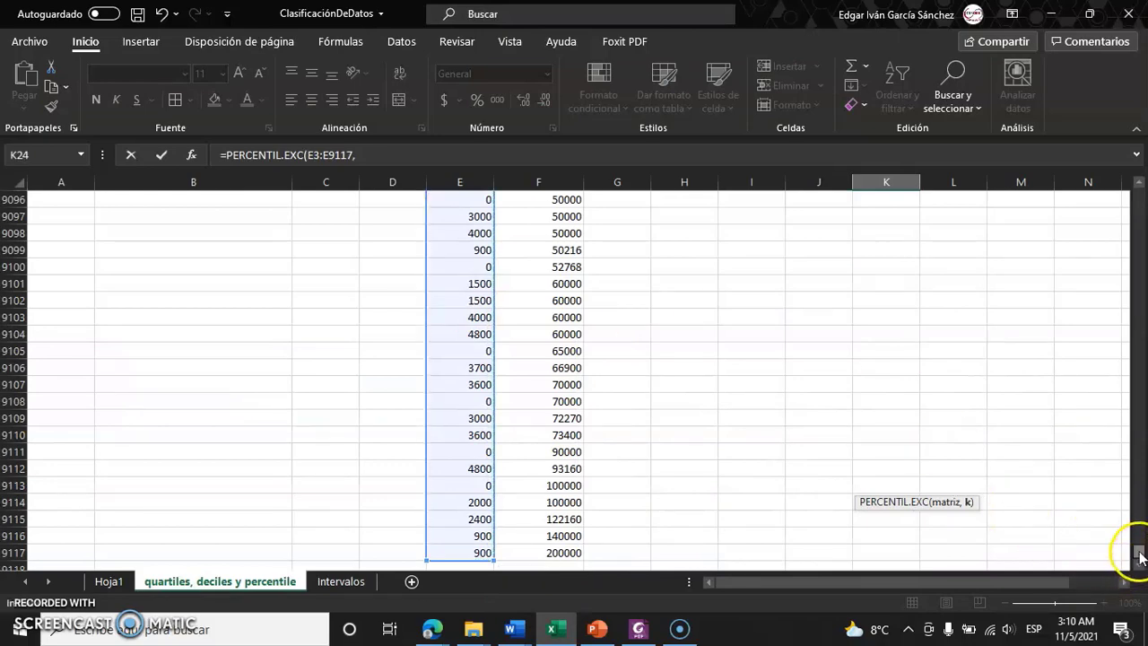
{"action": "left_click_drag", "start_coordinate": [1138, 549], "coordinate": [1132, 193]}
{"action": "scroll", "coordinate": [1024, 320], "scroll_direction": "down", "scroll_amount": 1}
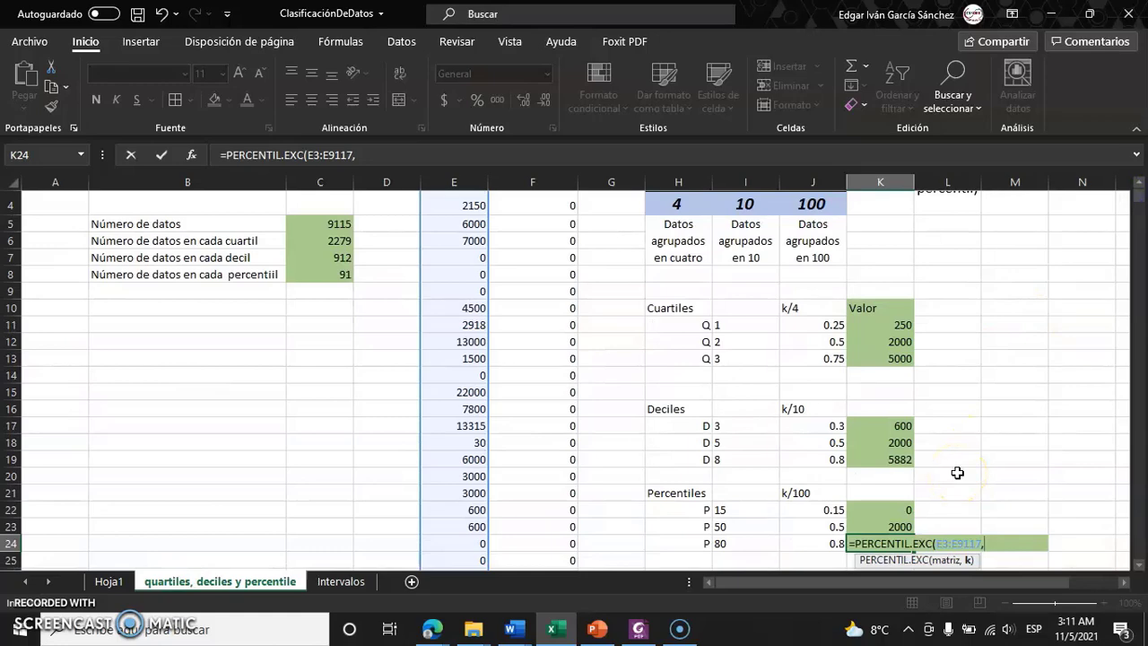
{"action": "left_click", "coordinate": [784, 543]}
{"action": "type", "text": ")"}
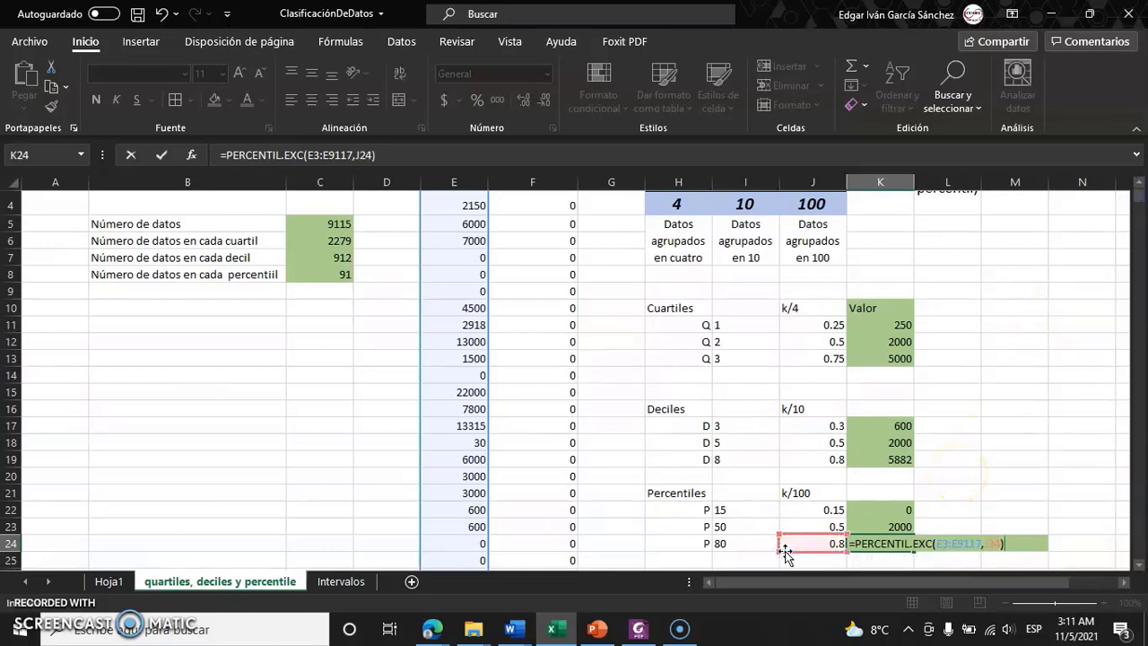
{"action": "key", "text": "Return"}
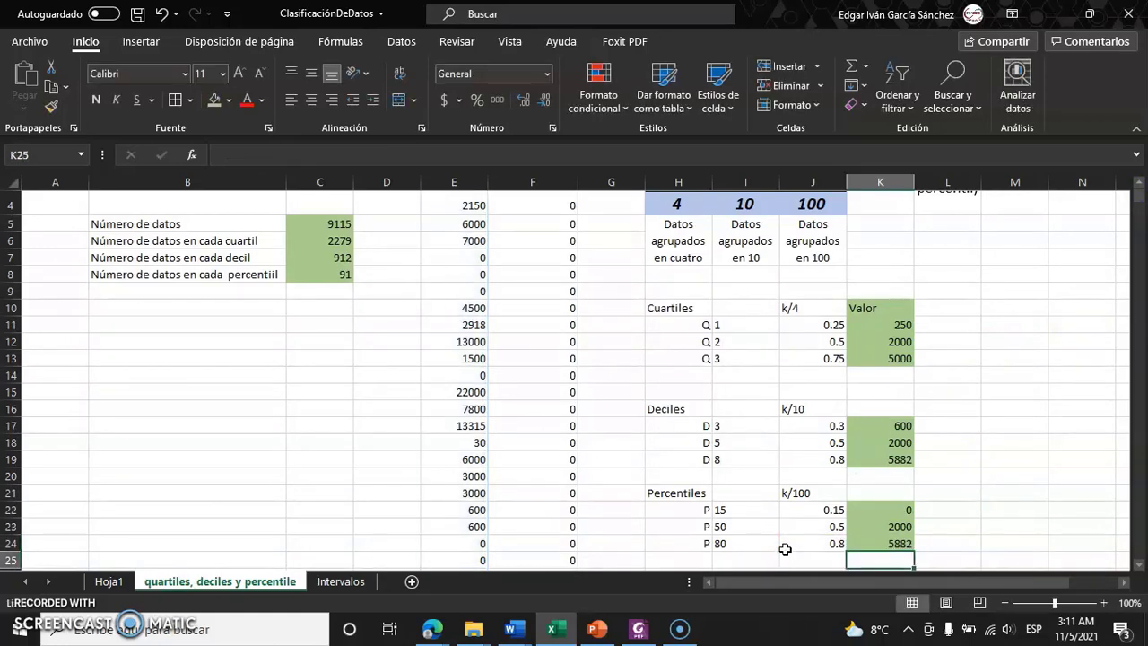
Check the P15, P50 and P80 percentile formulas in K22–K24.
{"action": "scroll", "coordinate": [789, 542], "scroll_direction": "down", "scroll_amount": 1}
{"action": "scroll", "coordinate": [801, 529], "scroll_direction": "down", "scroll_amount": 1}
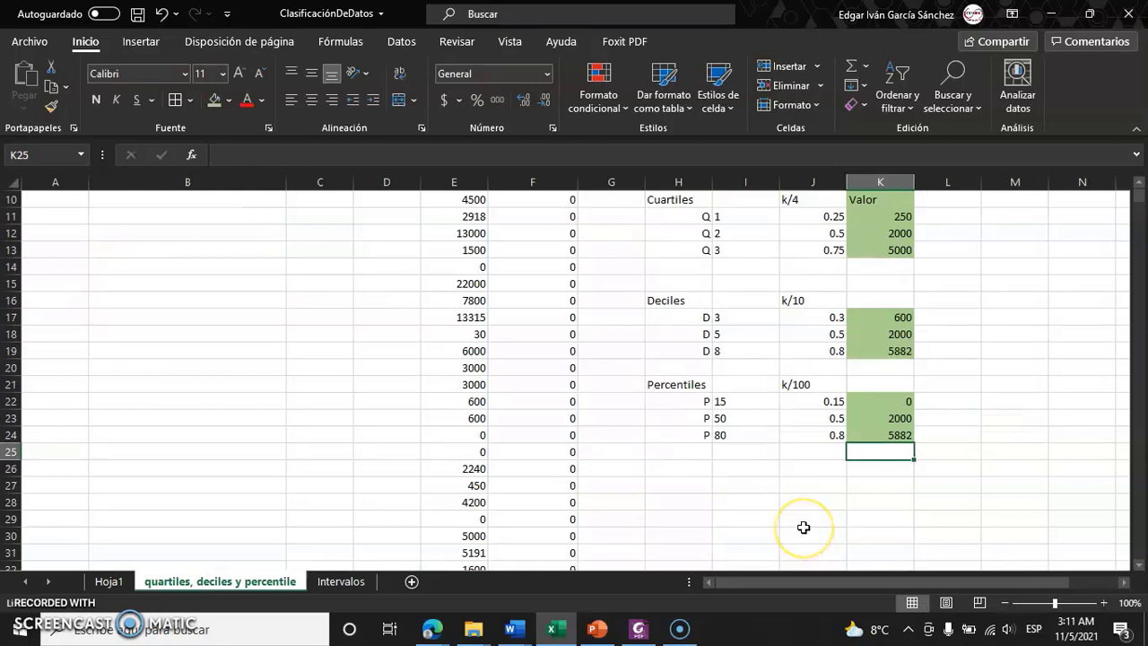
{"action": "scroll", "coordinate": [804, 527], "scroll_direction": "up", "scroll_amount": 1}
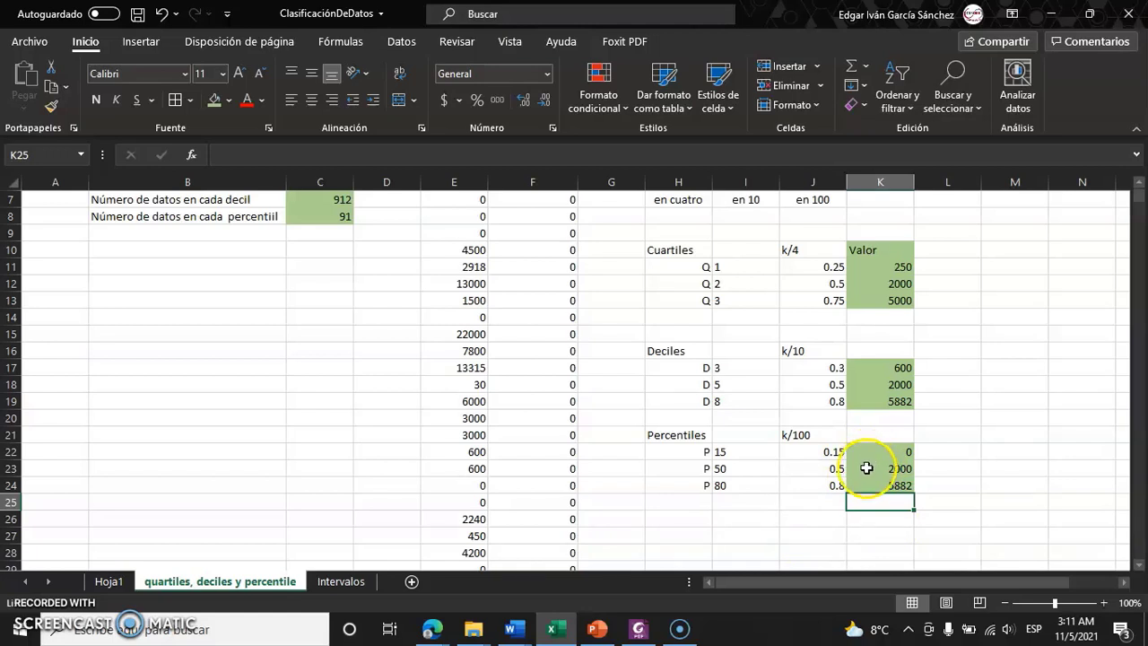
{"action": "left_click", "coordinate": [899, 448]}
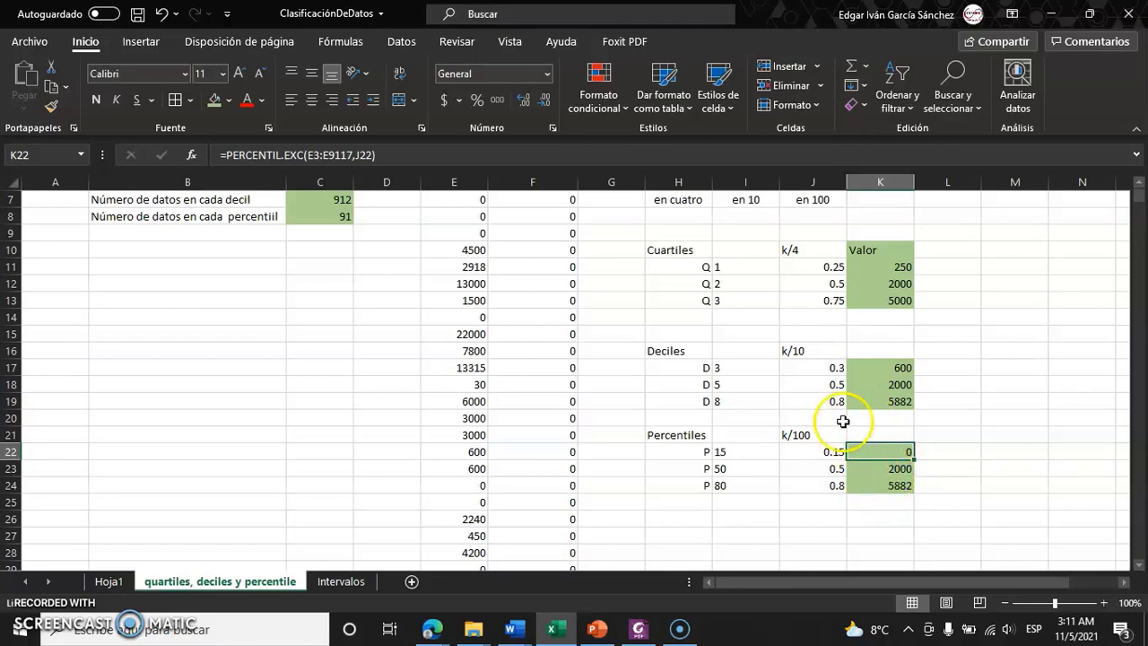
{"action": "left_click", "coordinate": [894, 468]}
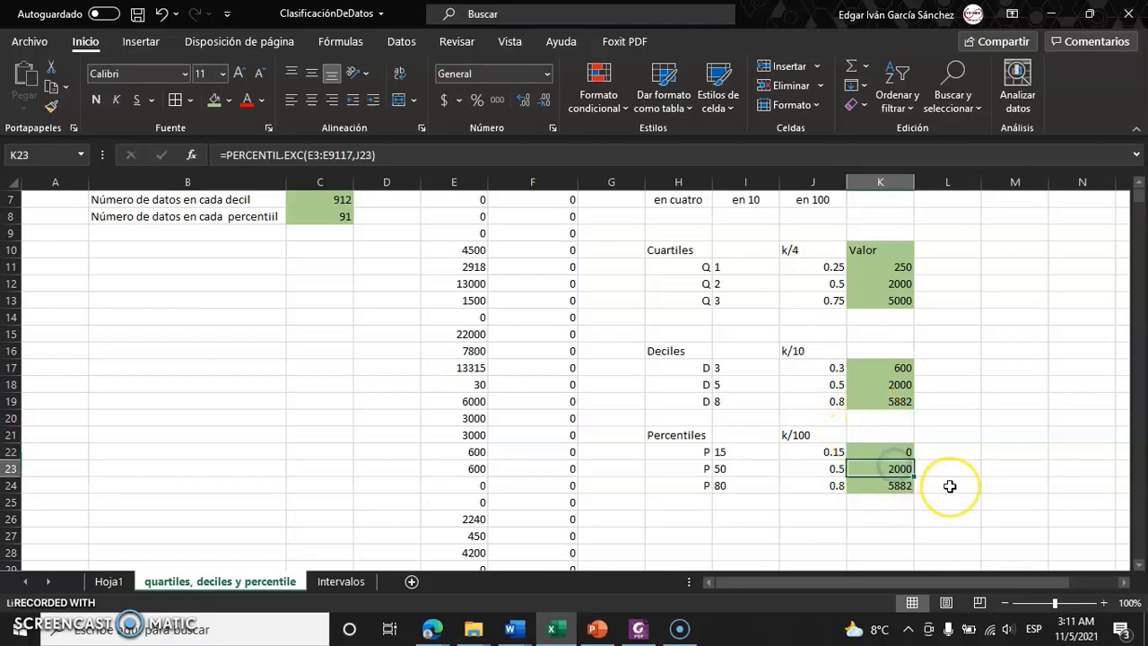
{"action": "left_click", "coordinate": [887, 485]}
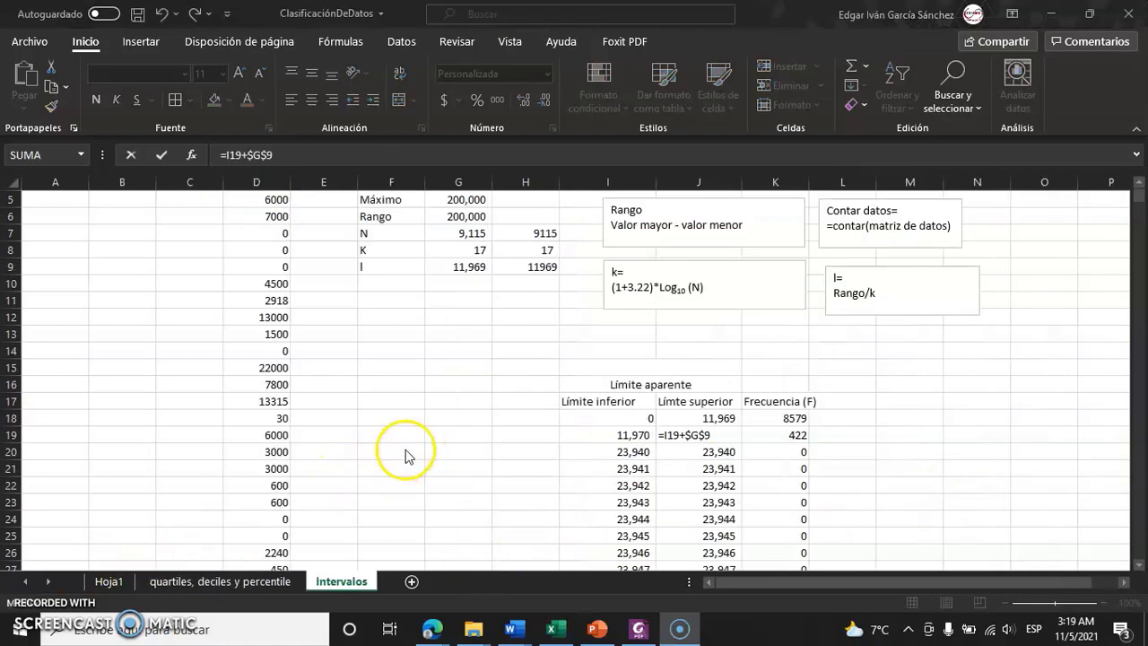
Commit J19's upper-limit formula so the second class ends at 23,939.
{"action": "scroll", "coordinate": [405, 453], "scroll_direction": "up", "scroll_amount": 1}
{"action": "scroll", "coordinate": [416, 458], "scroll_direction": "up", "scroll_amount": 1}
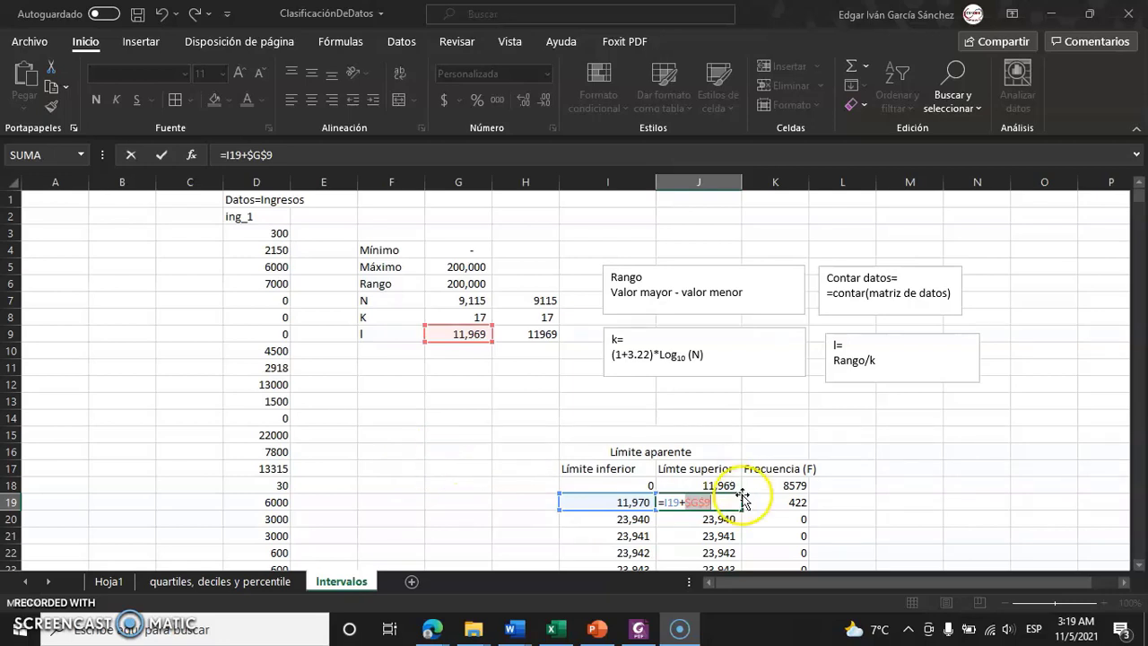
{"action": "key", "text": "ctrl+Return"}
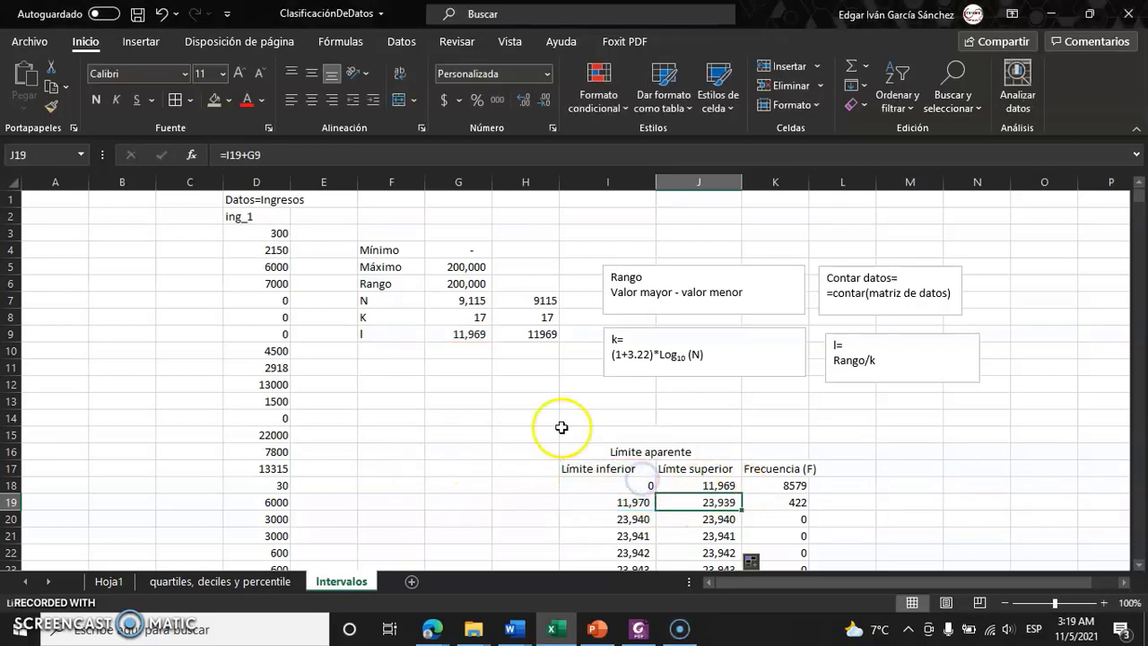
Review the Mínimo through interval-width labels and G4's minimum formula.
{"action": "left_click", "coordinate": [383, 252]}
{"action": "left_click", "coordinate": [451, 250]}
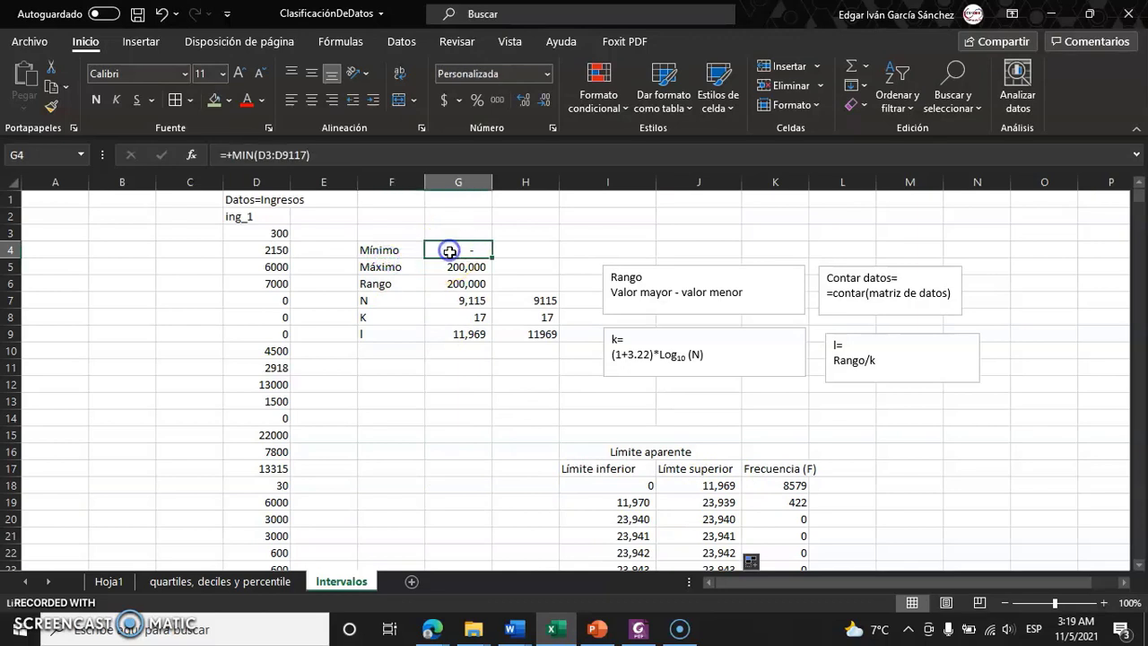
{"action": "left_click", "coordinate": [387, 268]}
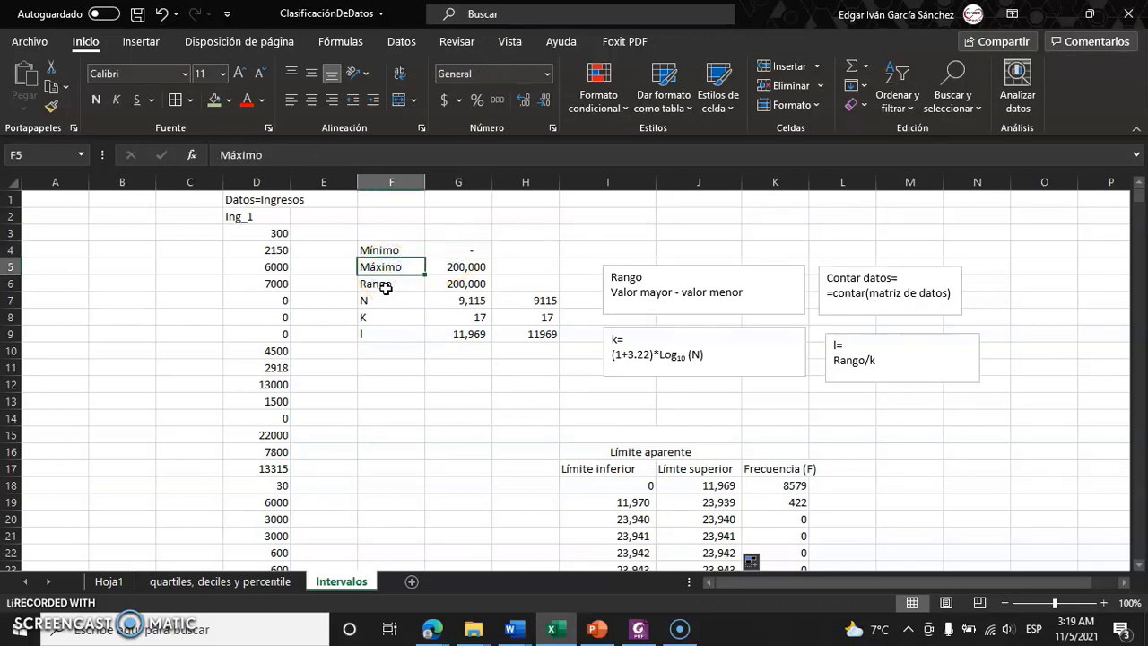
{"action": "left_click", "coordinate": [380, 285]}
{"action": "left_click", "coordinate": [390, 305]}
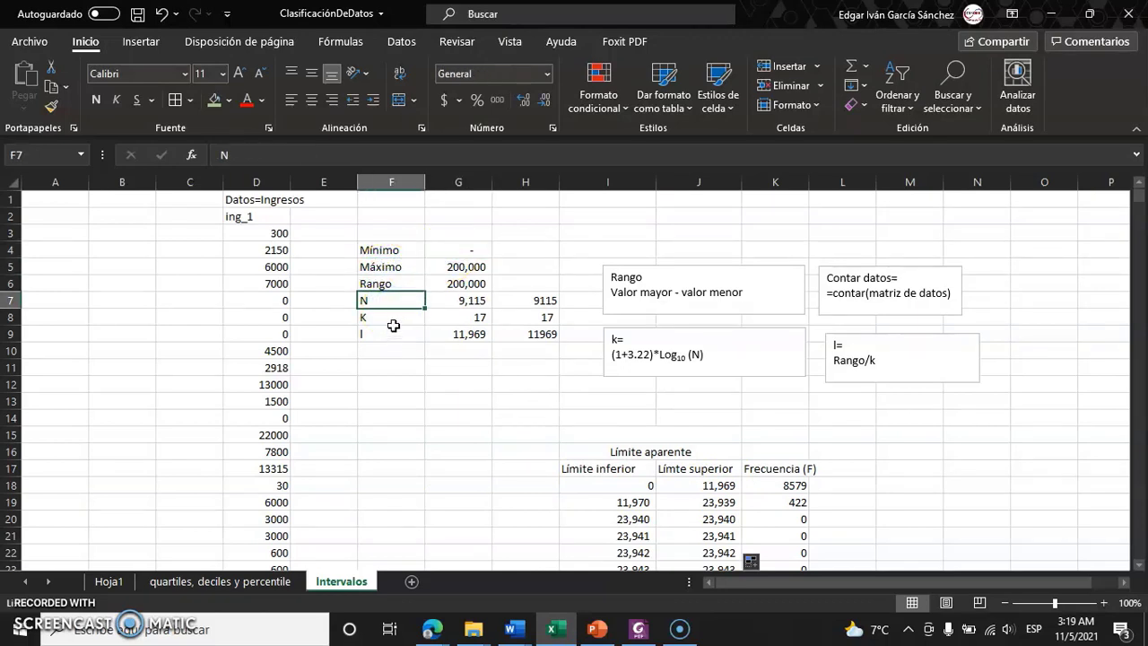
{"action": "left_click", "coordinate": [396, 320]}
{"action": "left_click", "coordinate": [400, 333]}
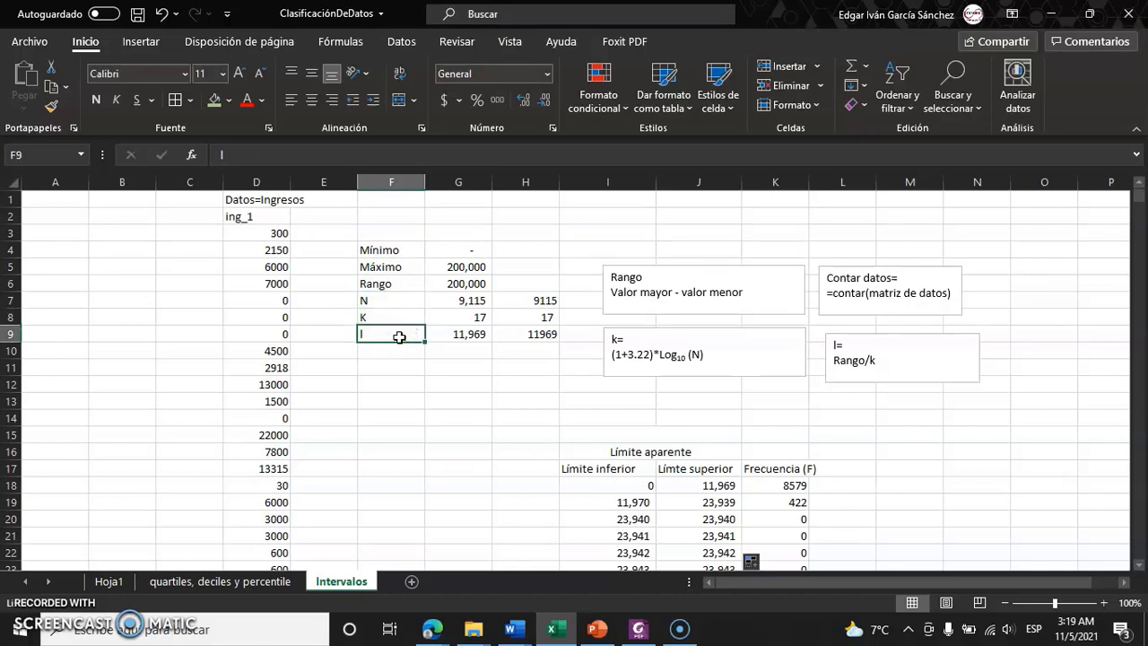
{"action": "left_click", "coordinate": [516, 249]}
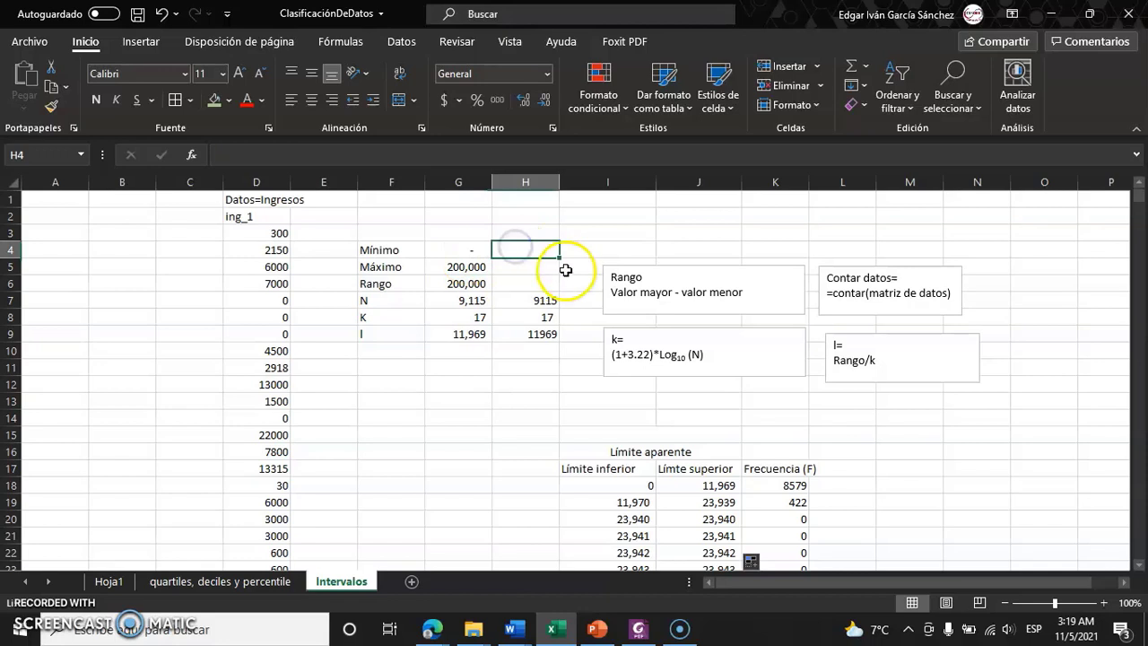
Enter =MIN(D3:D9117) in H4, giving a minimum of 0.
{"action": "type", "text": "="}
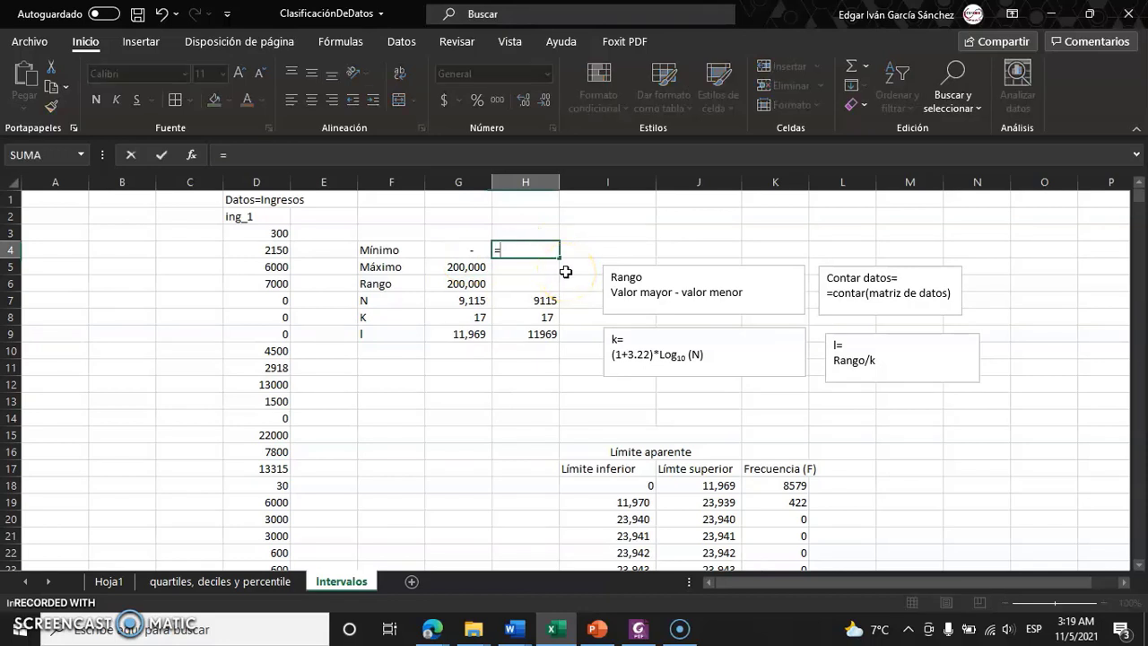
{"action": "type", "text": "min("}
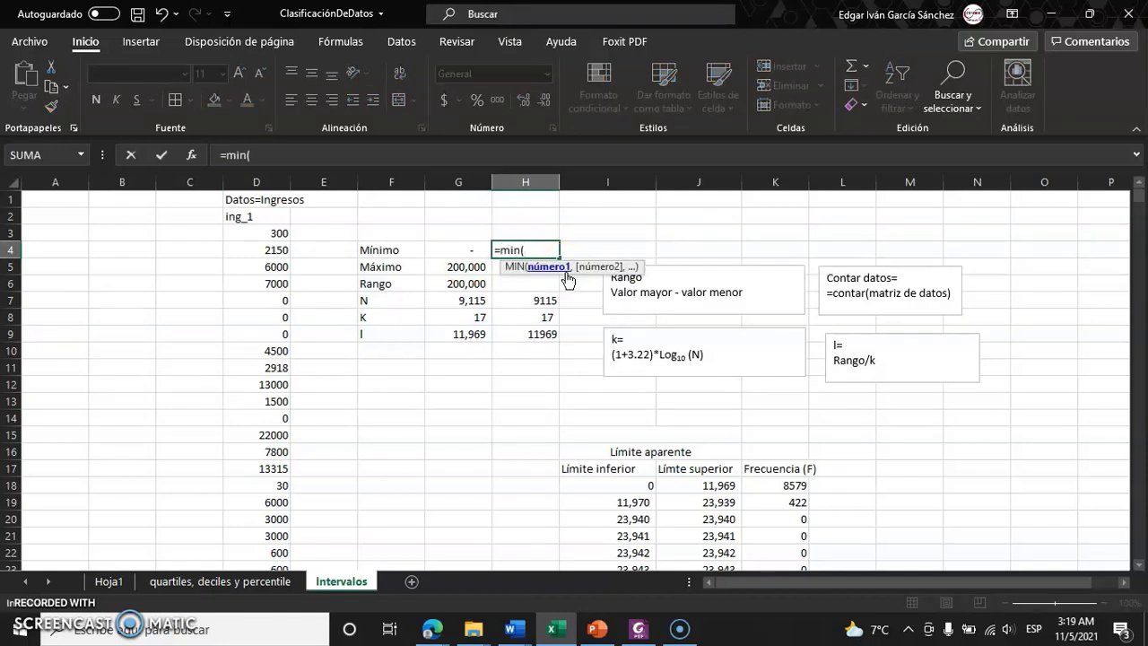
{"action": "left_click", "coordinate": [265, 235]}
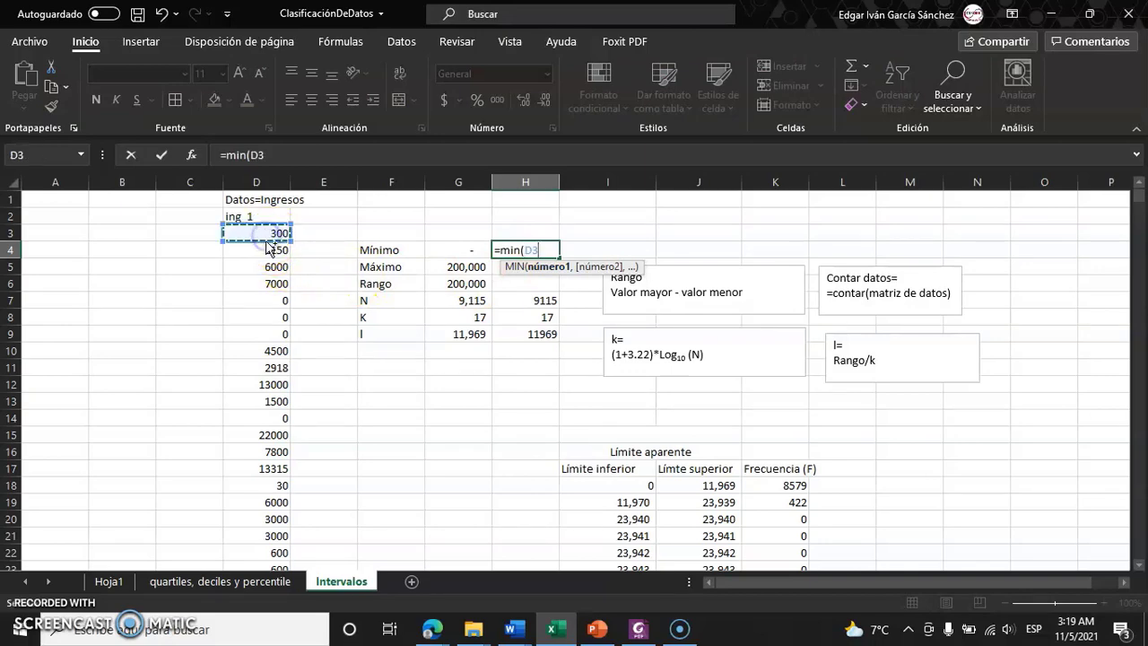
{"action": "key", "text": "ctrl+shift+Down"}
{"action": "key", "text": "Return"}
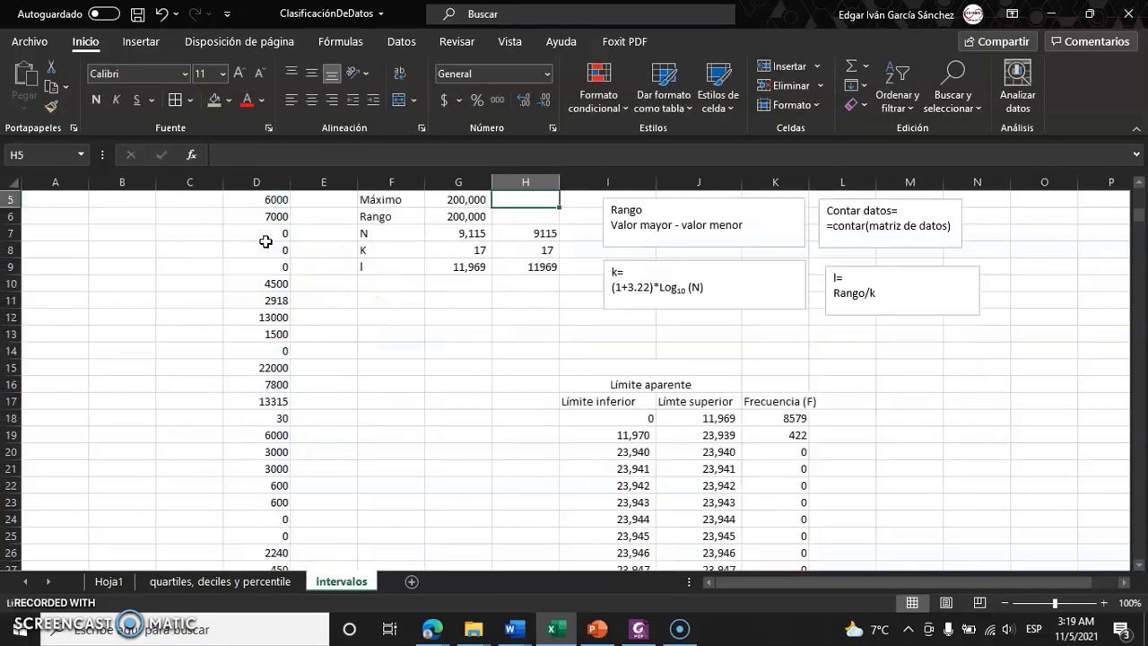
{"action": "scroll", "coordinate": [422, 292], "scroll_direction": "up", "scroll_amount": 2}
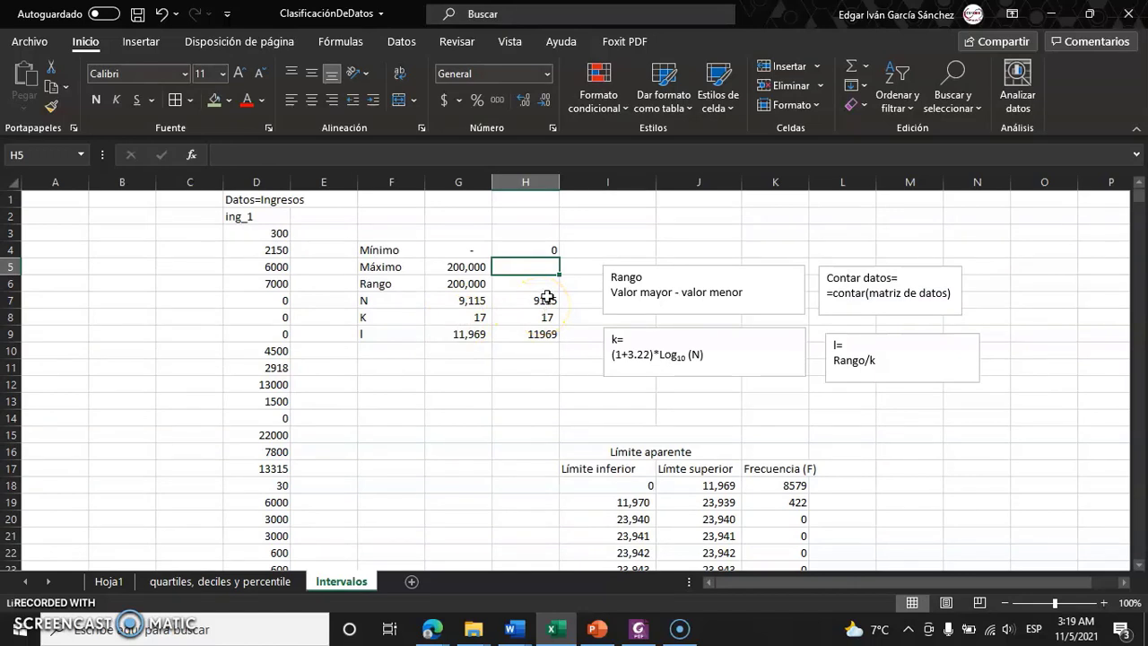
Enter =MAX(D3:D9117) in H5, giving a maximum of 200000.
{"action": "type", "text": "-"}
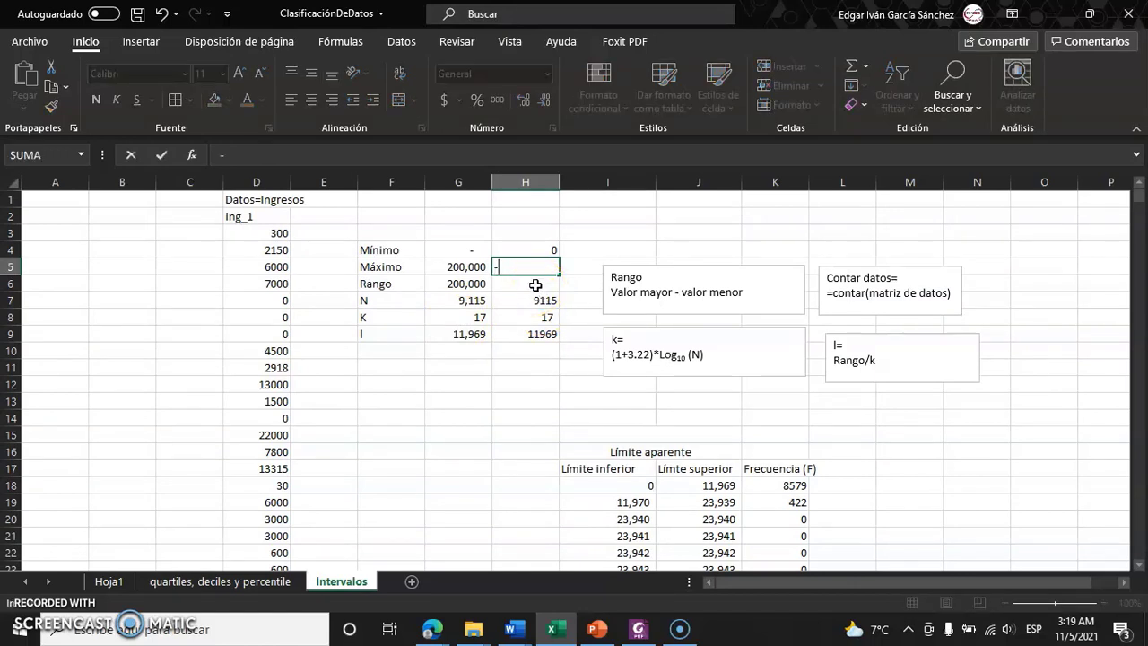
{"action": "key", "text": "Escape"}
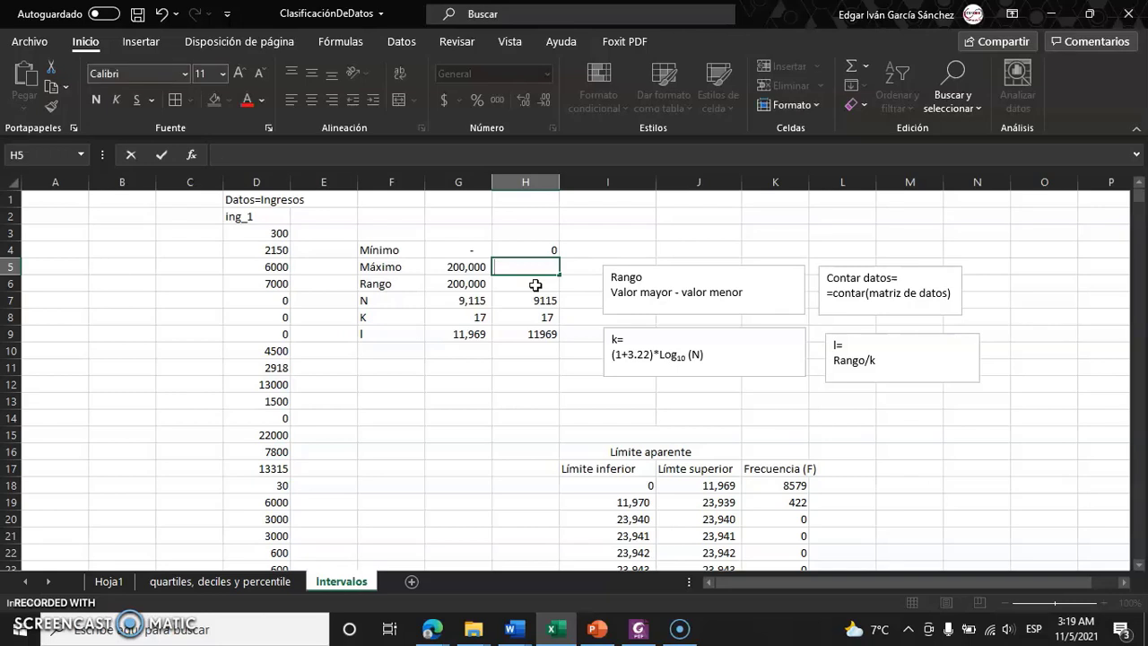
{"action": "type", "text": "="}
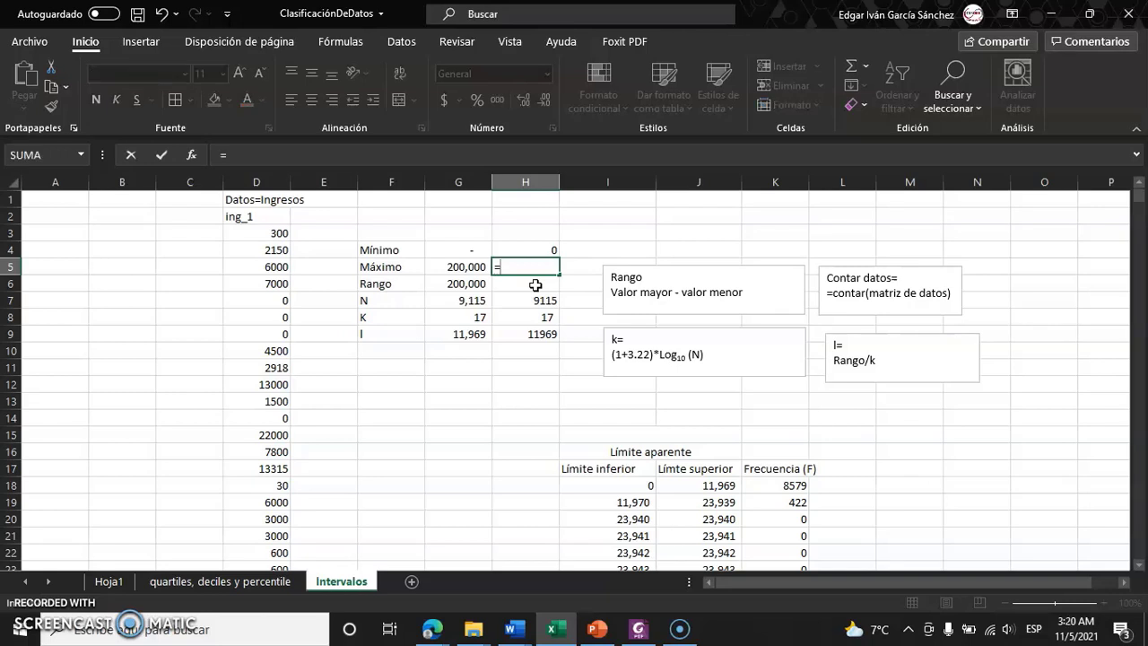
{"action": "type", "text": "max"}
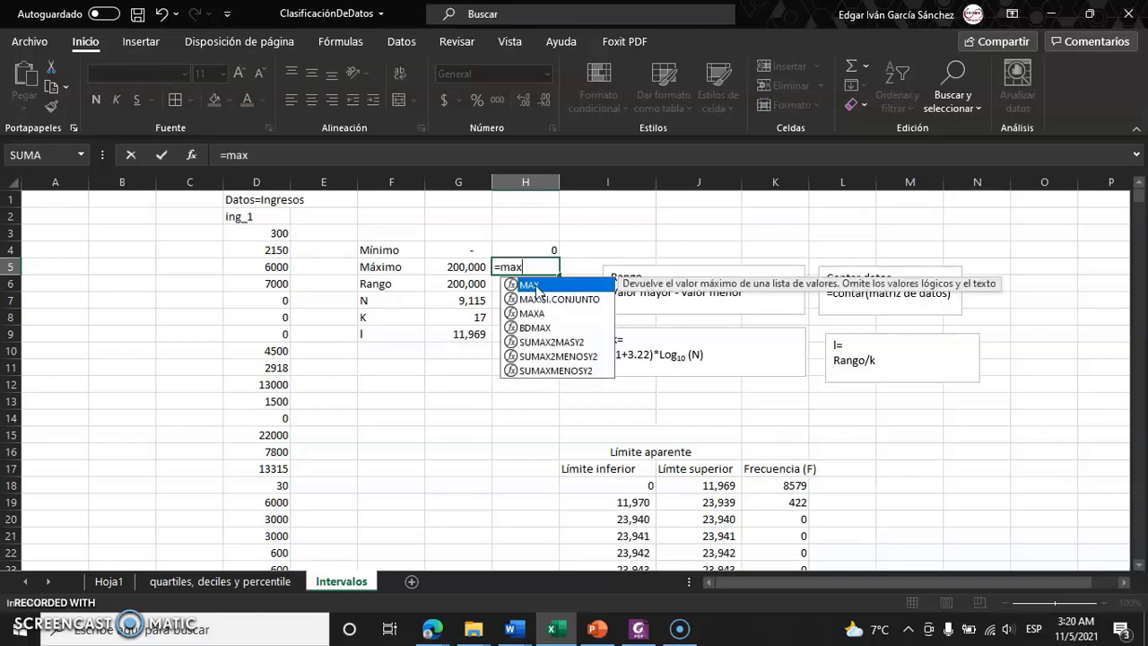
{"action": "type", "text": "("}
{"action": "left_click", "coordinate": [231, 235]}
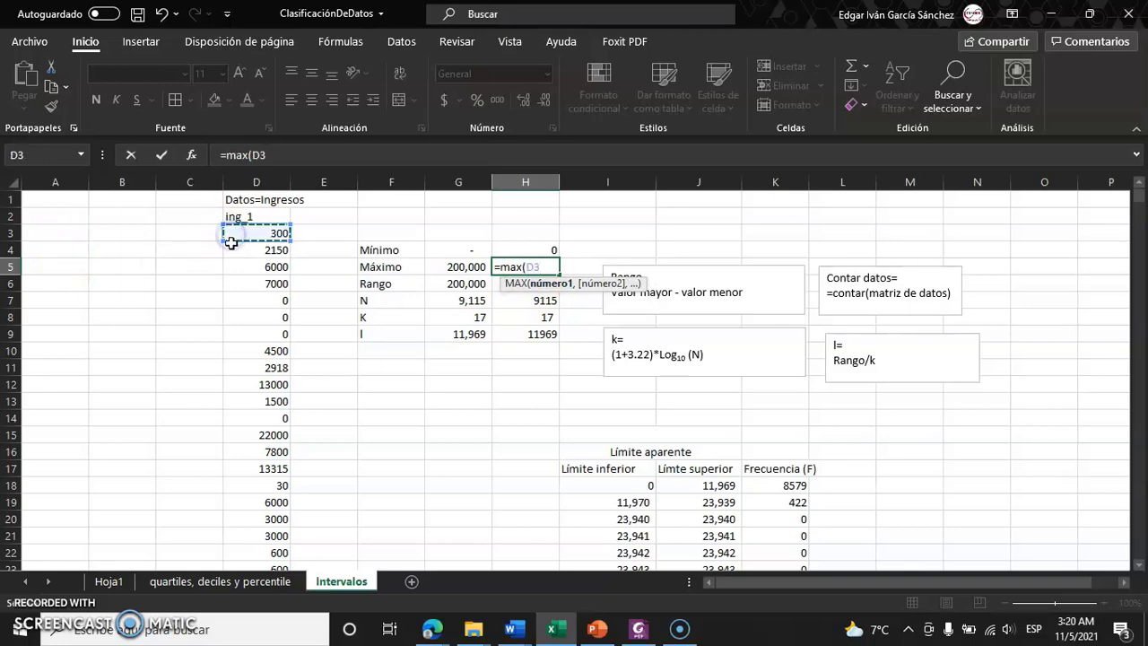
{"action": "key", "text": "ctrl+shift+Down"}
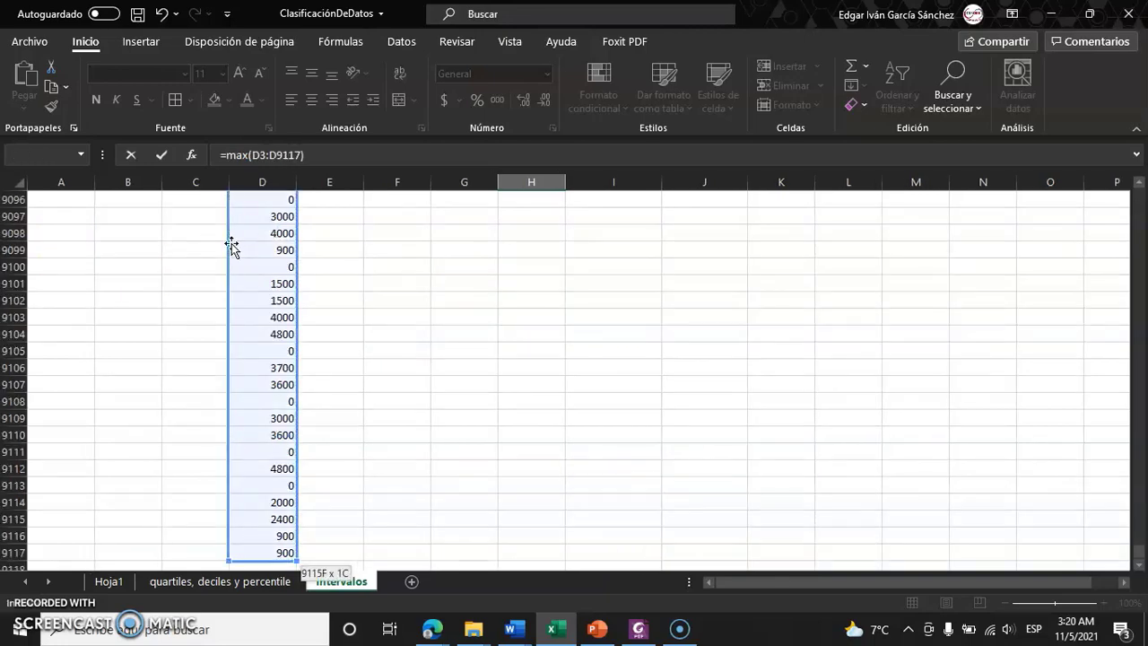
{"action": "key", "text": "Return"}
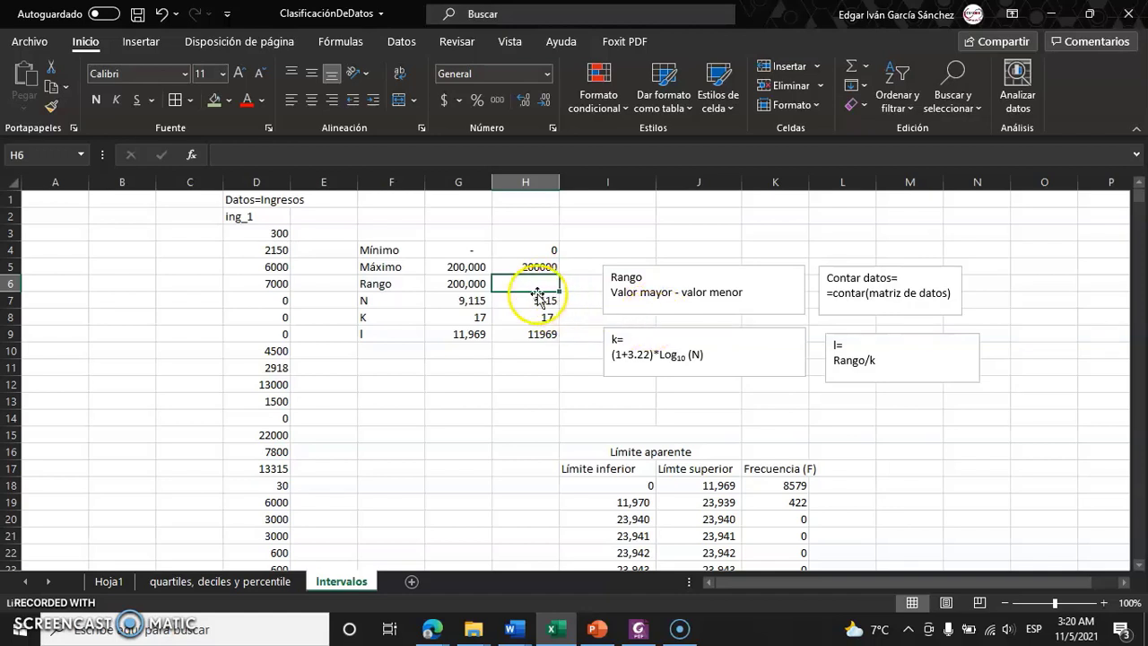
Compute Rango in H6 as =H5-H4, giving 200000.
{"action": "type", "text": "="}
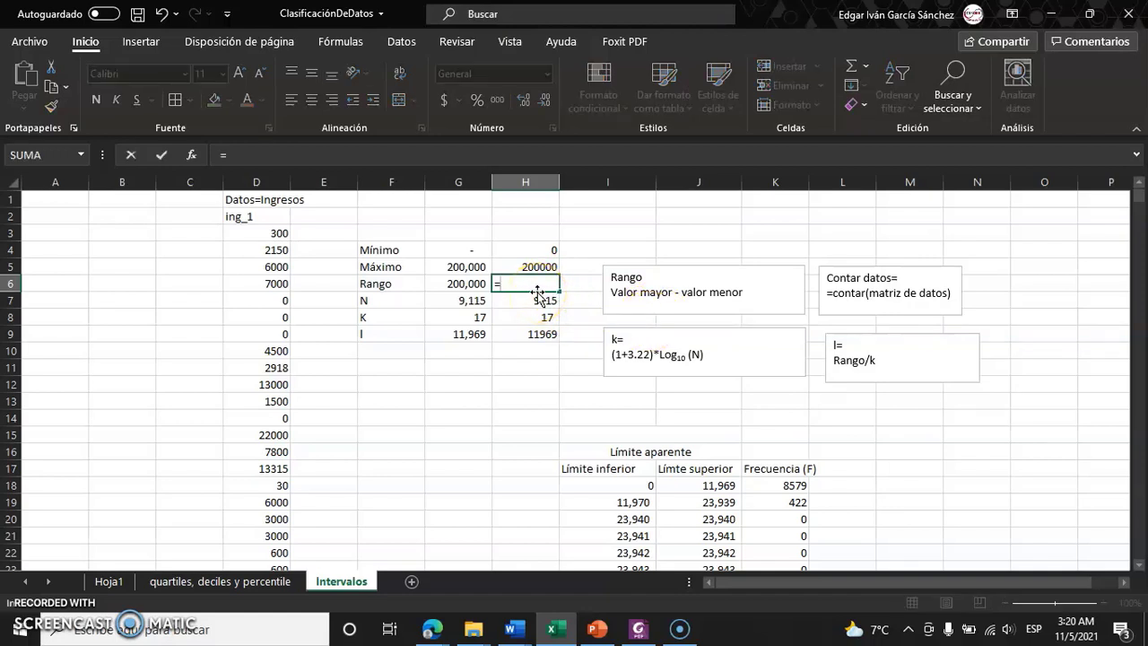
{"action": "key", "text": "Up"}
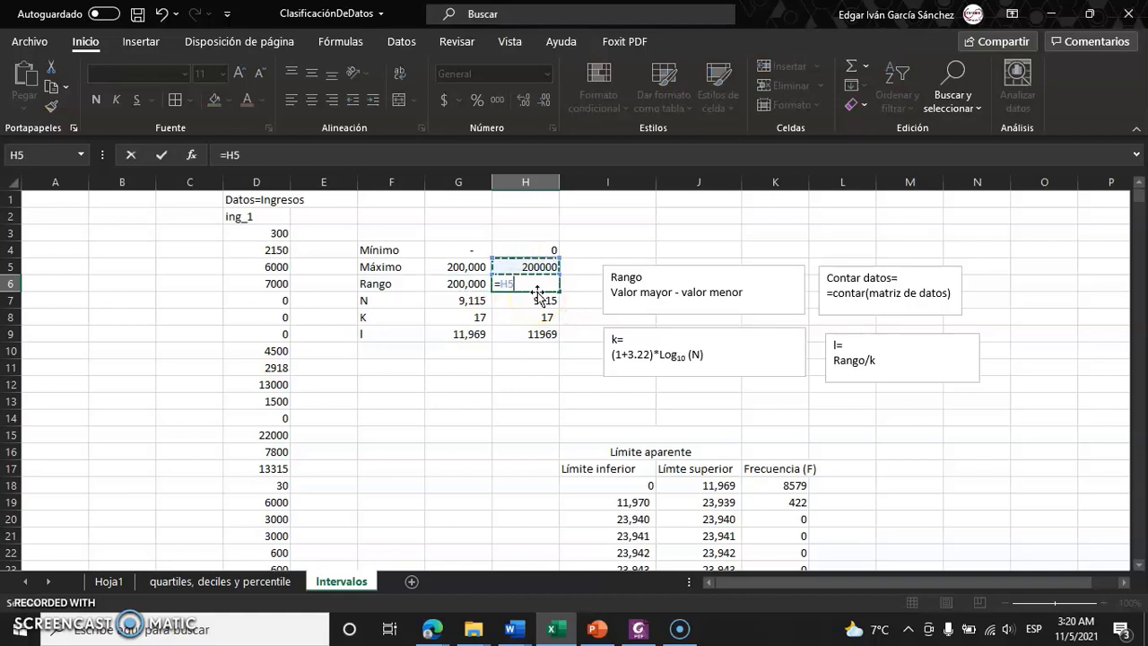
{"action": "type", "text": "-"}
{"action": "key", "text": "Up"}
{"action": "key", "text": "Up"}
{"action": "key", "text": "Return"}
Count the income values in H7 with =CONTAR(D3:D9117), giving 9115.
{"action": "left_click", "coordinate": [524, 308]}
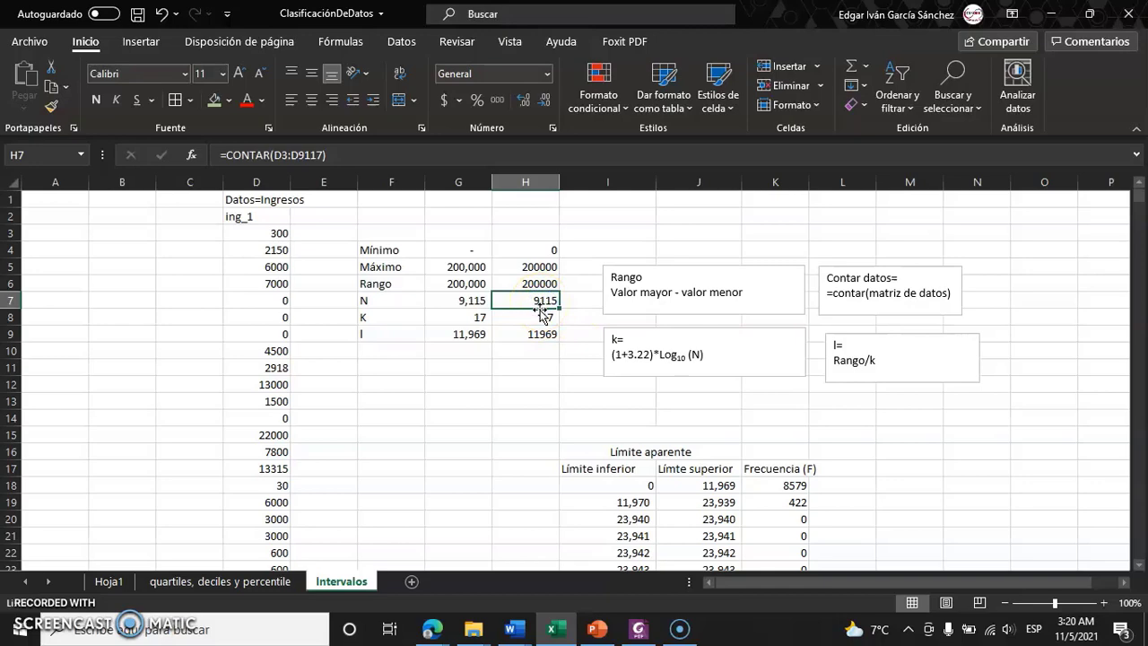
{"action": "type", "text": "=contar"}
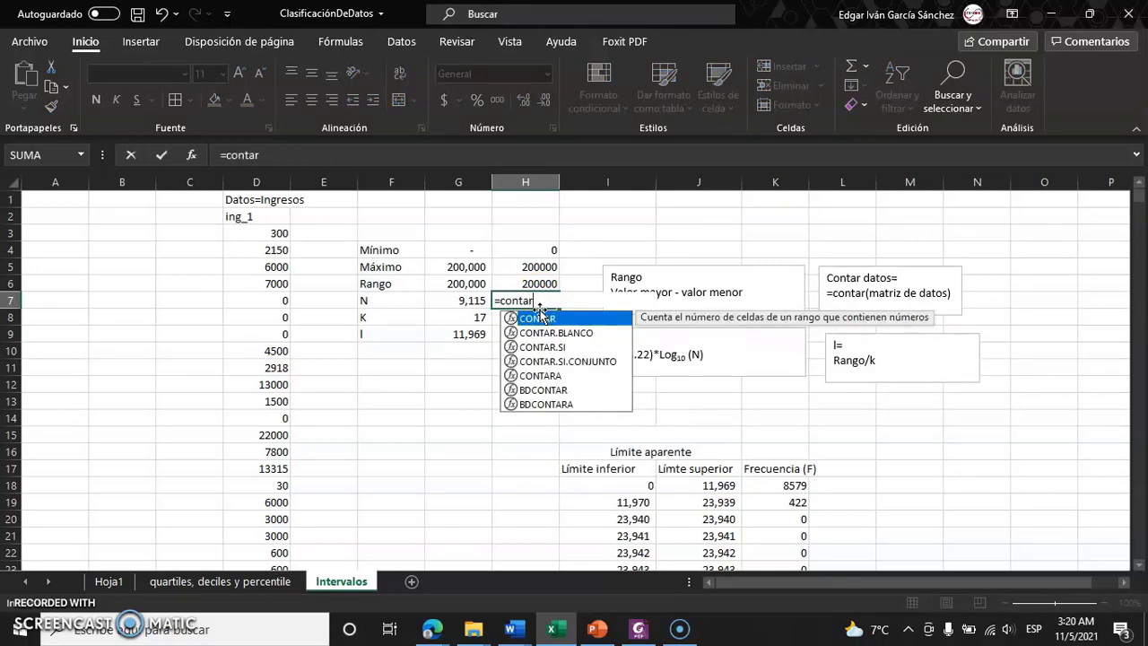
{"action": "type", "text": "("}
{"action": "left_click_drag", "start_coordinate": [274, 259], "coordinate": [257, 232]}
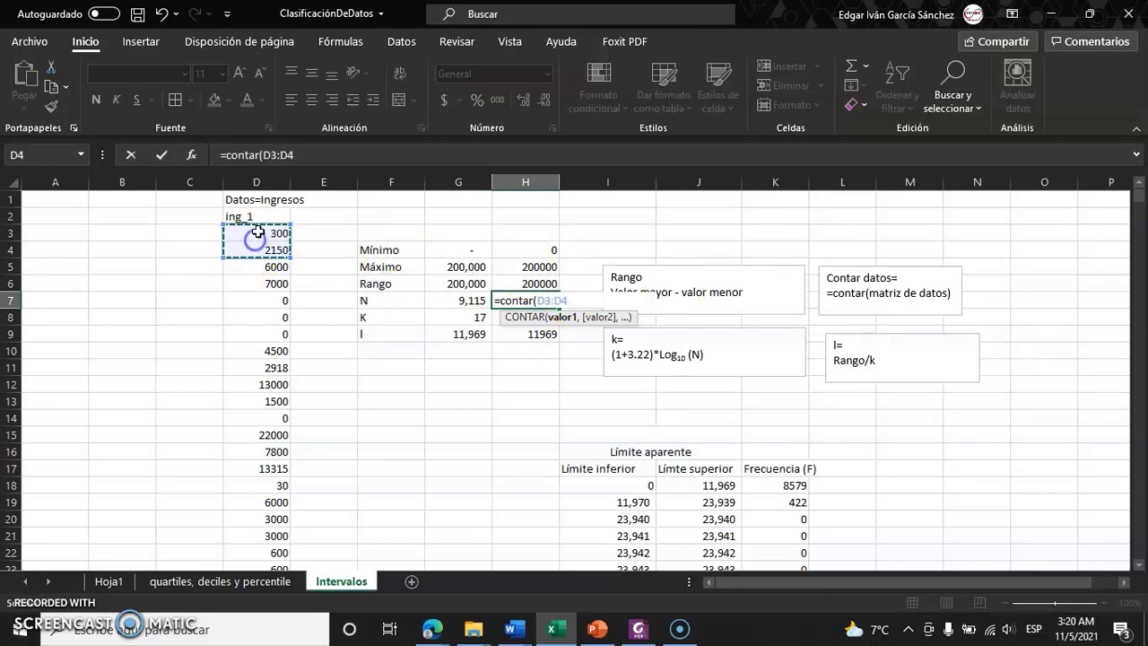
{"action": "key", "text": "ctrl+shift+Down"}
{"action": "type", "text": ")"}
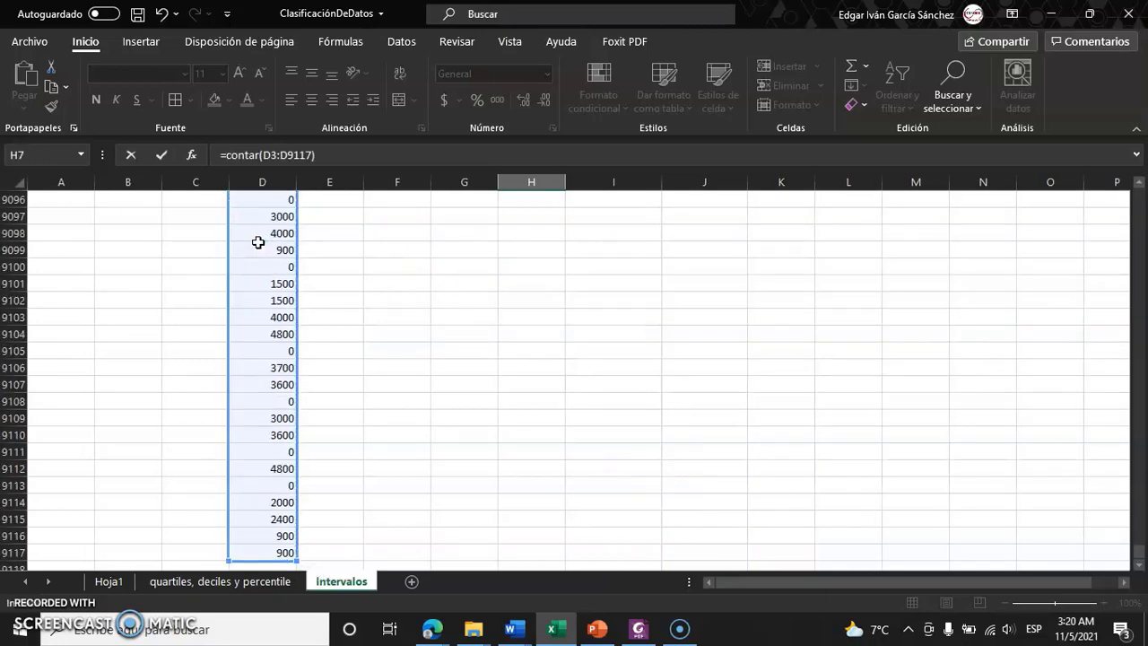
{"action": "key", "text": "Return"}
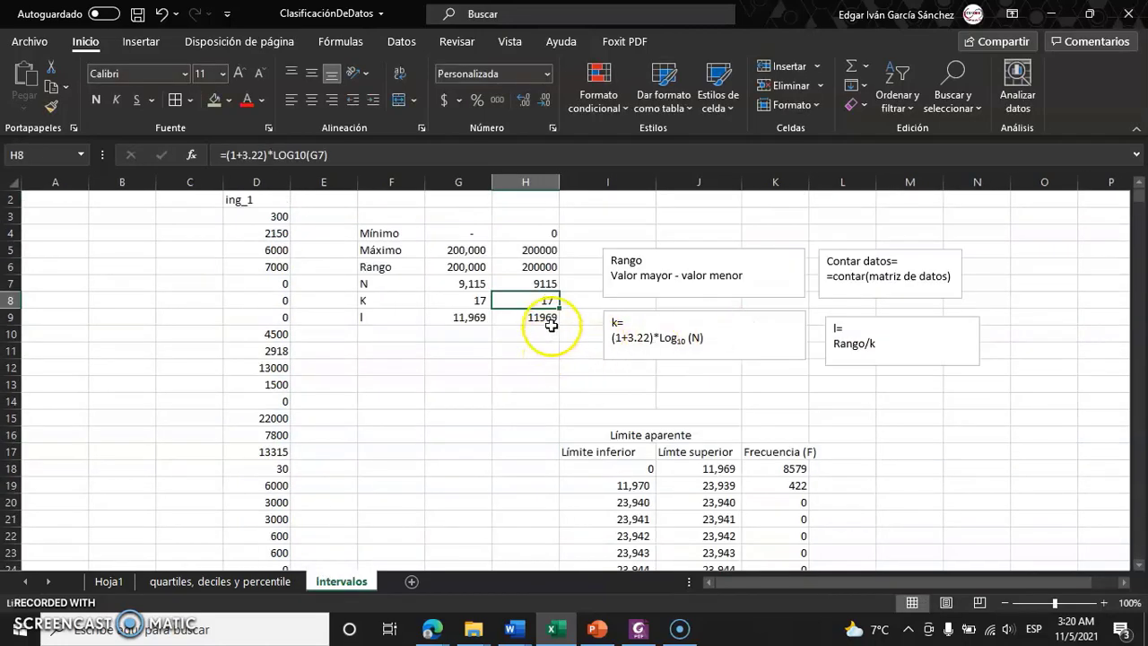
{"action": "left_click", "coordinate": [531, 286]}
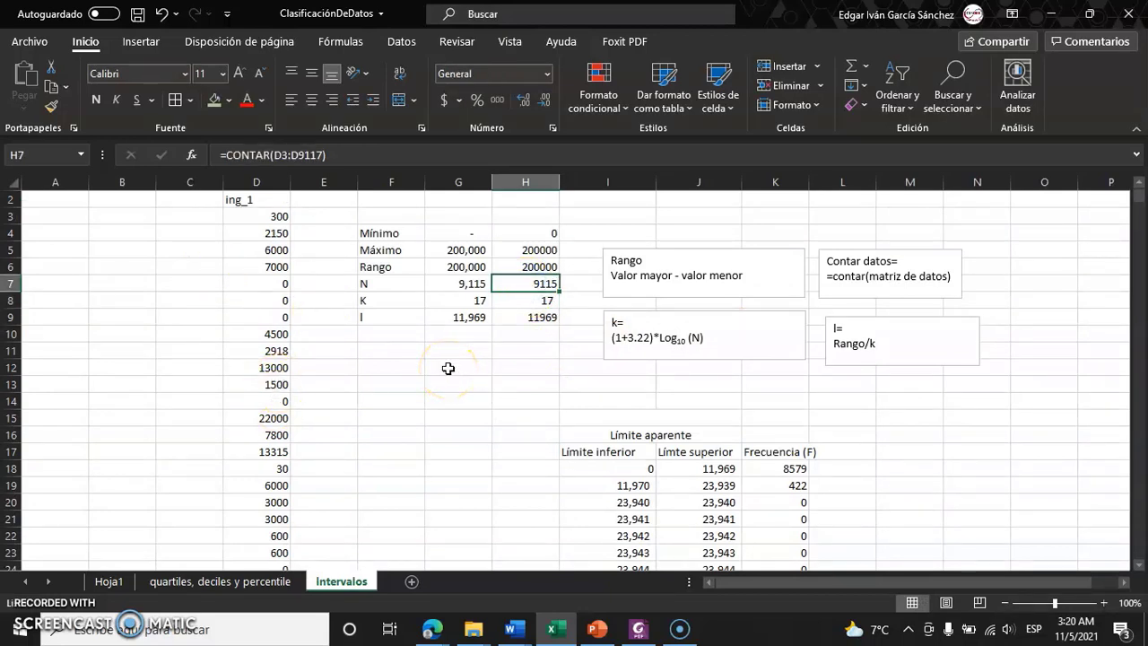
{"action": "left_click", "coordinate": [526, 300]}
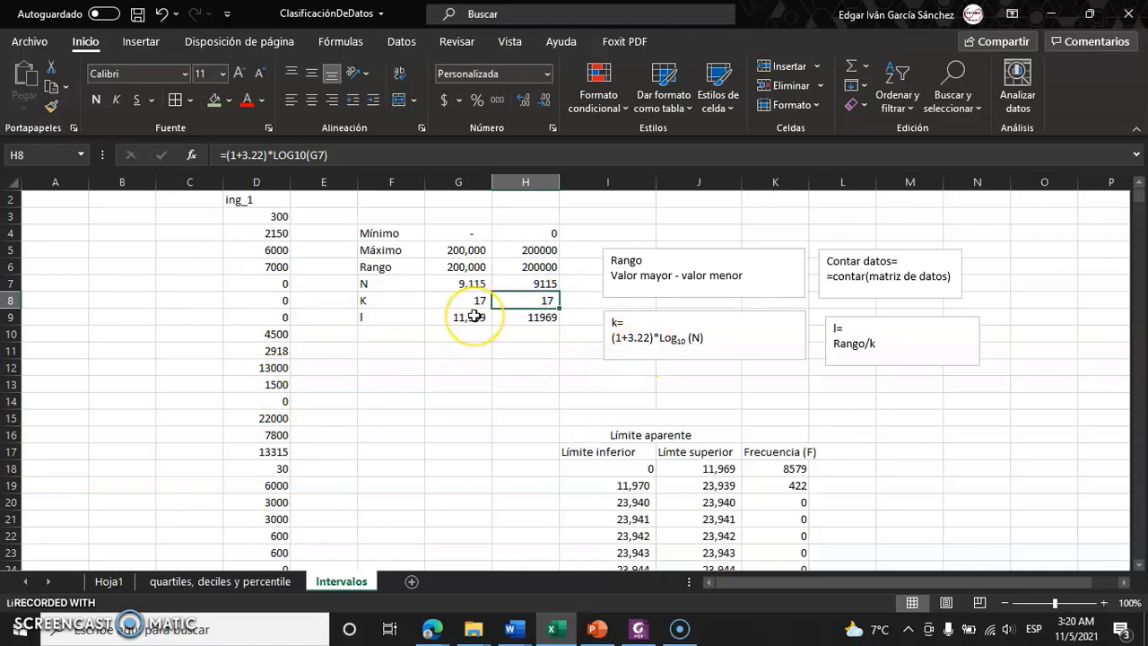
Enter =(1+3.22)*LOG10(G7) in H8 and reduce decimals so K shows 17.
{"action": "type", "text": "="}
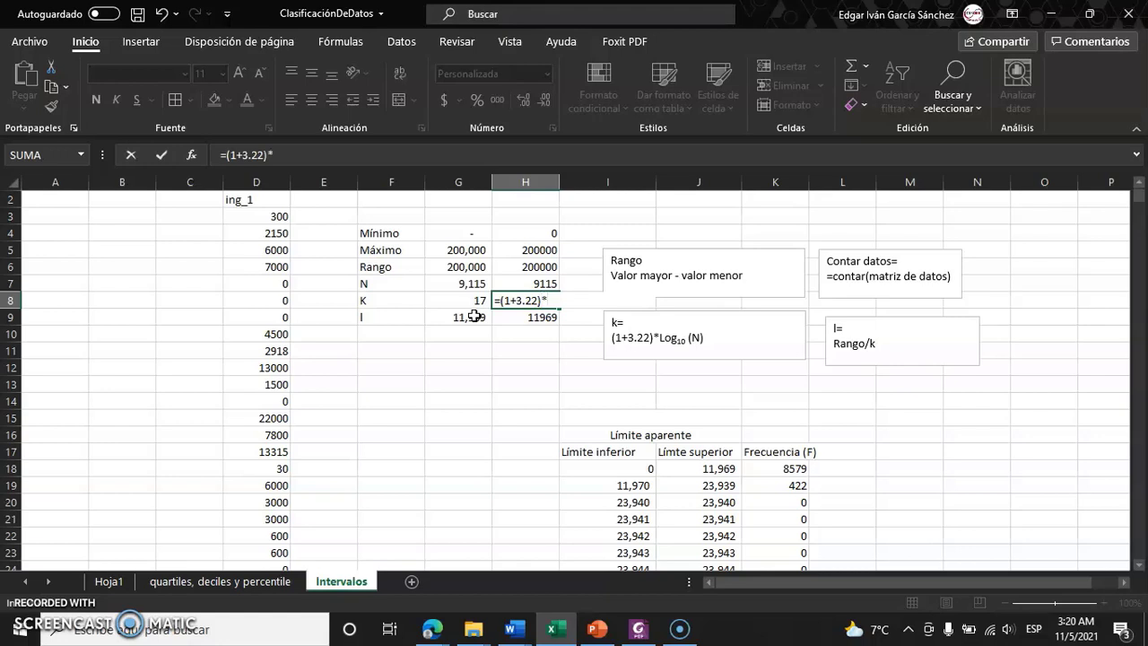
{"action": "type", "text": "lo"}
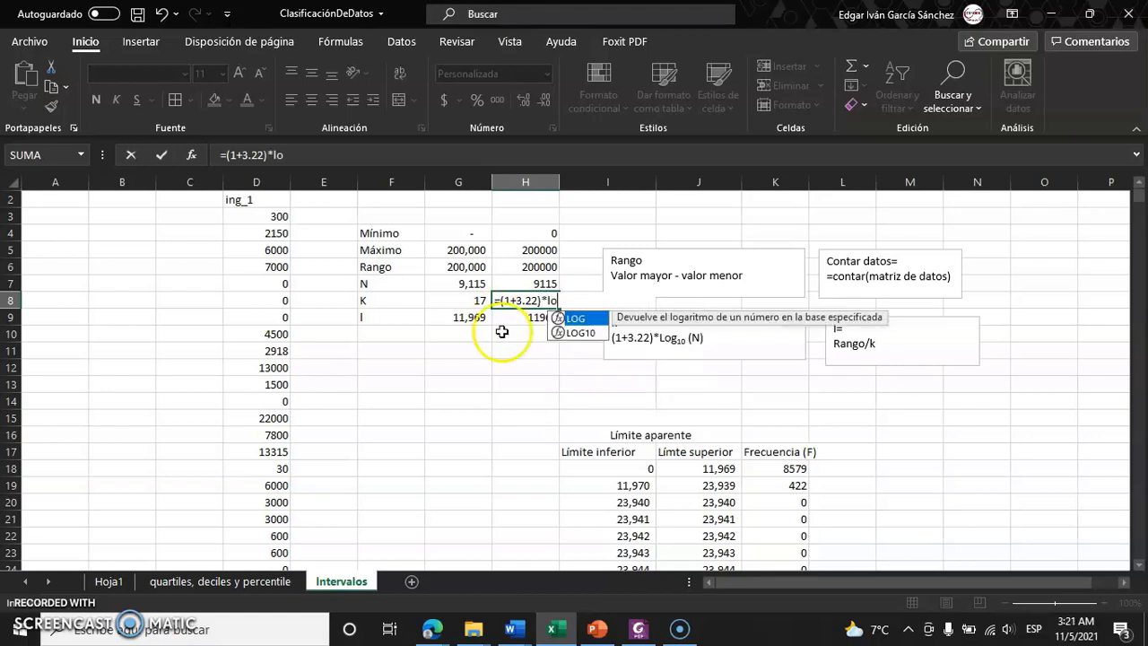
{"action": "double_click", "coordinate": [581, 333]}
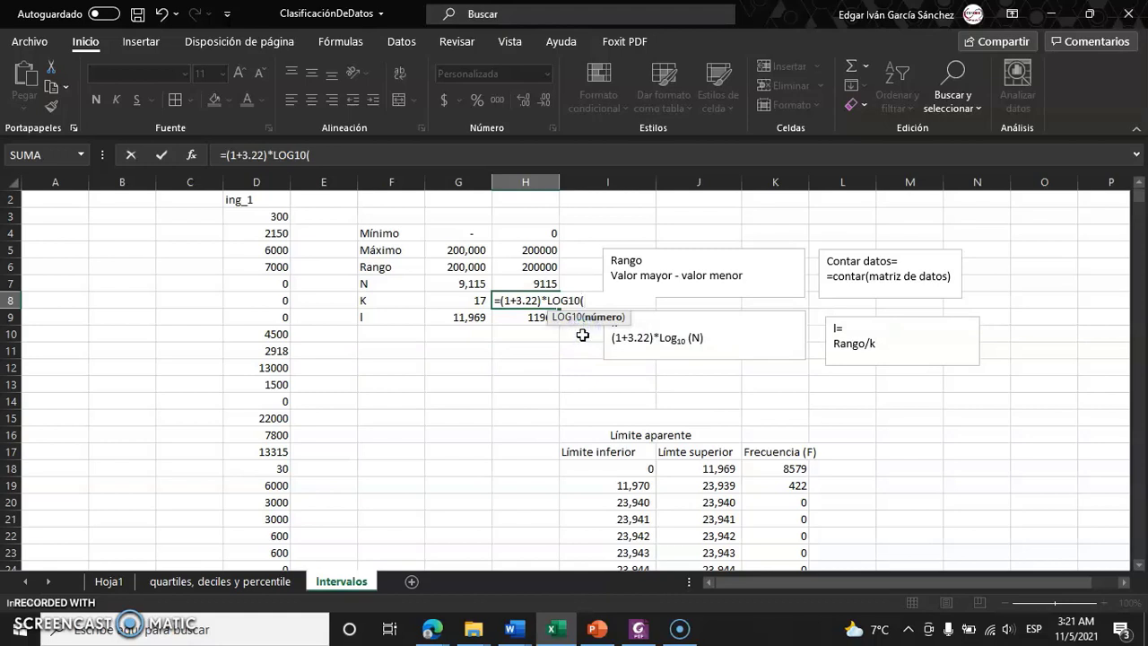
{"action": "left_click", "coordinate": [466, 286]}
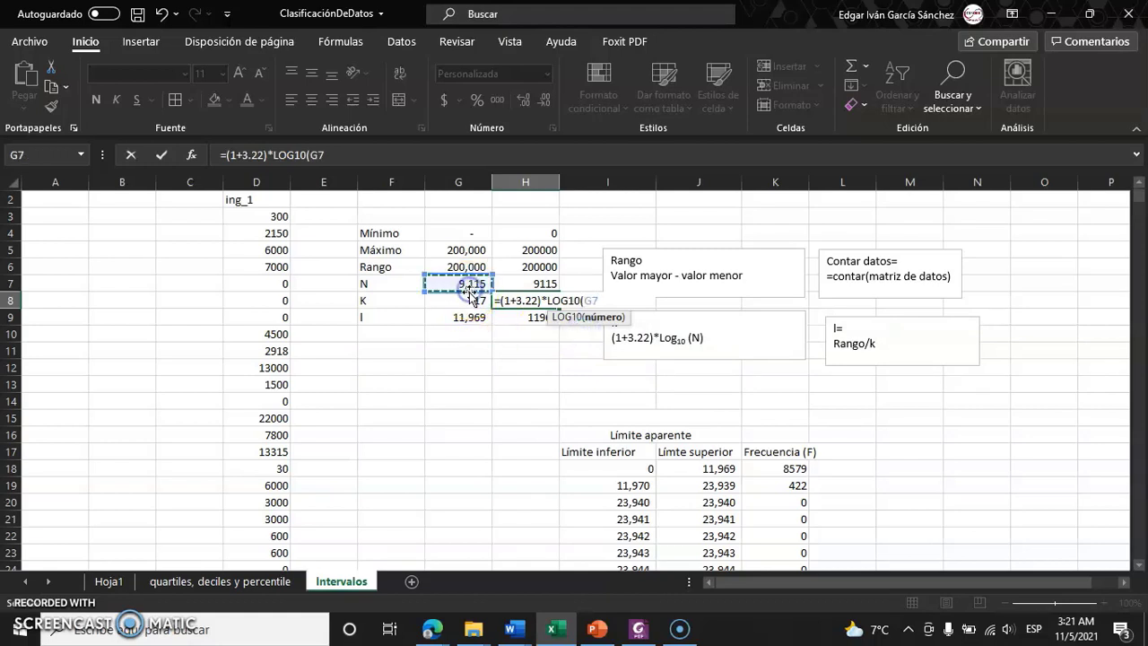
{"action": "type", "text": ")"}
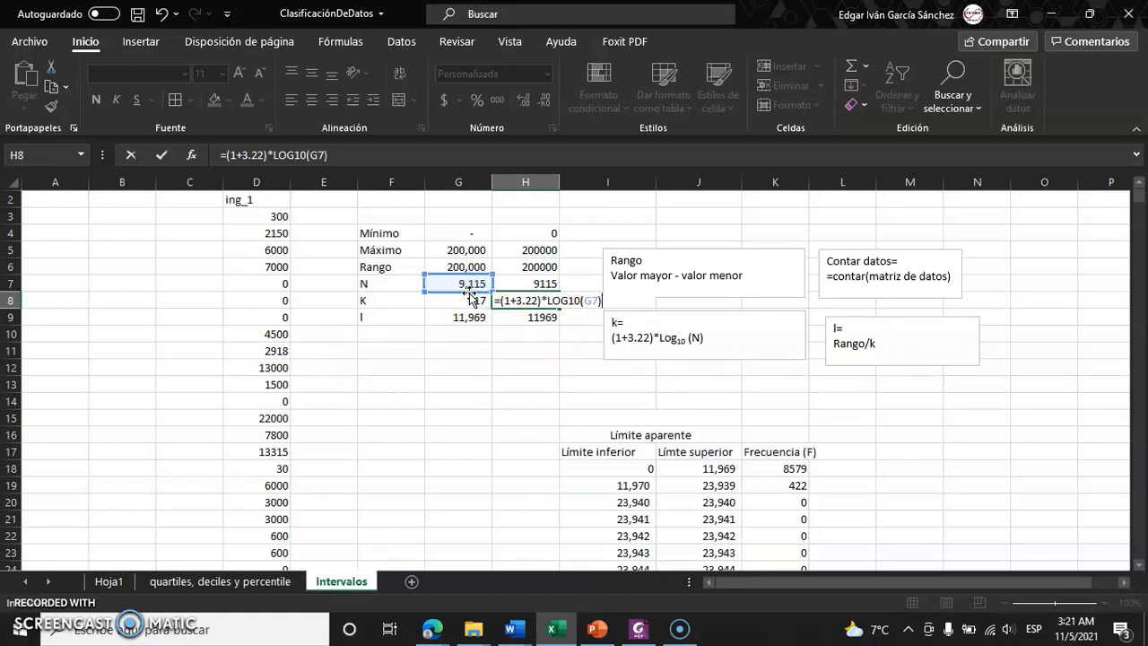
{"action": "key", "text": "Return"}
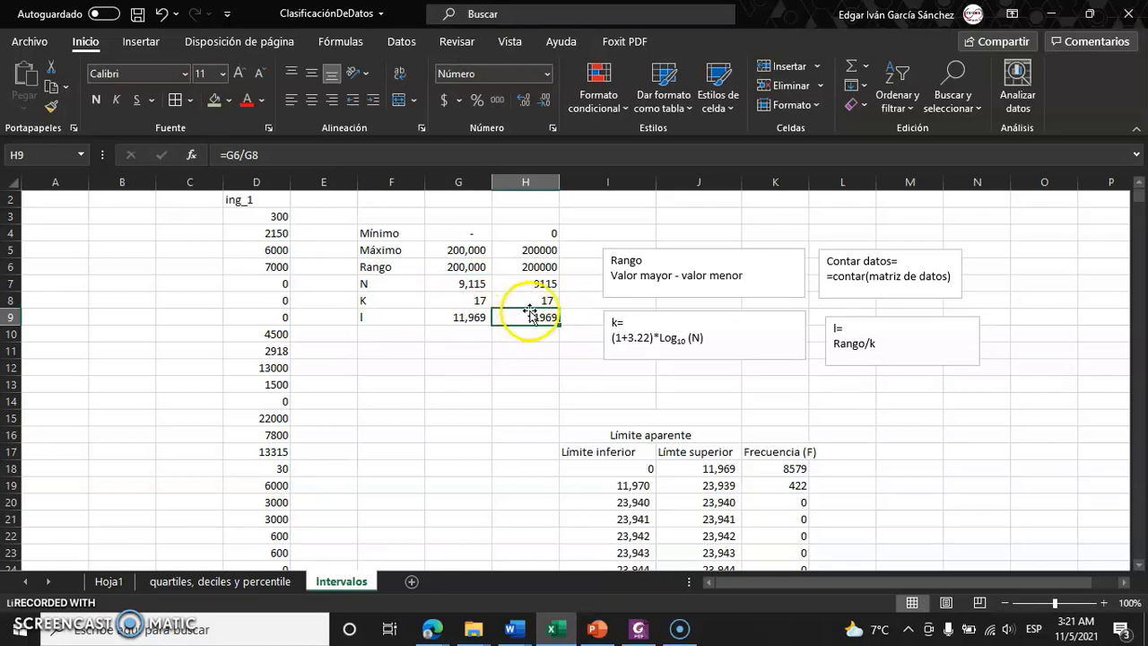
{"action": "left_click", "coordinate": [529, 299]}
{"action": "left_click", "coordinate": [546, 103]}
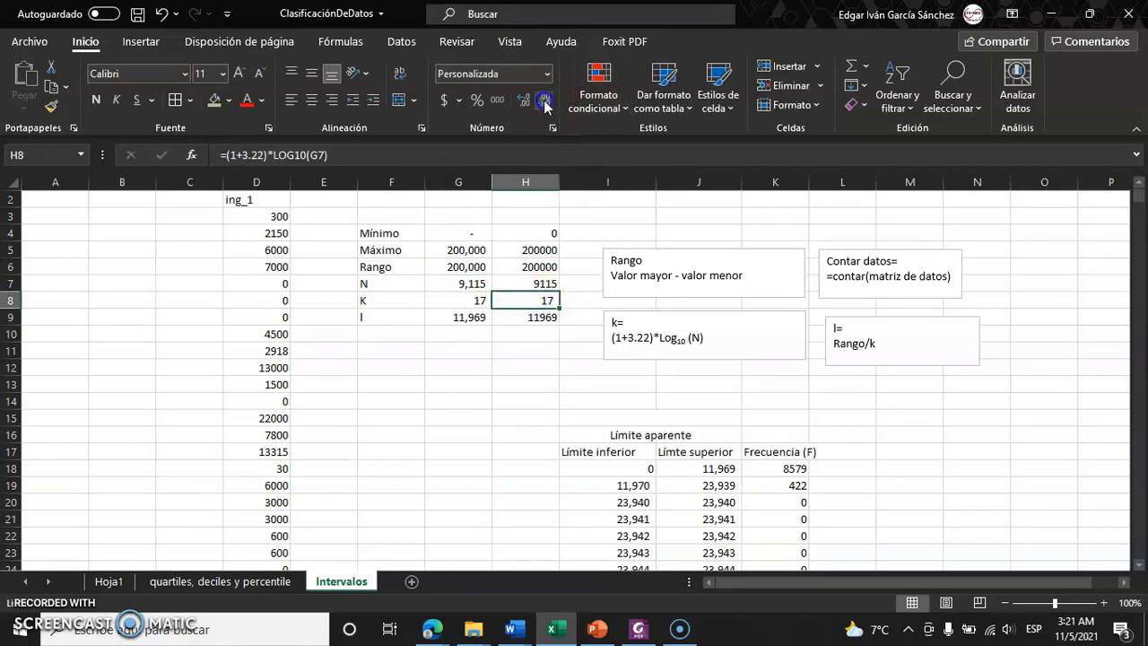
Compute the interval width in H9 as =H6/H8, giving 11969.
{"action": "left_click", "coordinate": [547, 317]}
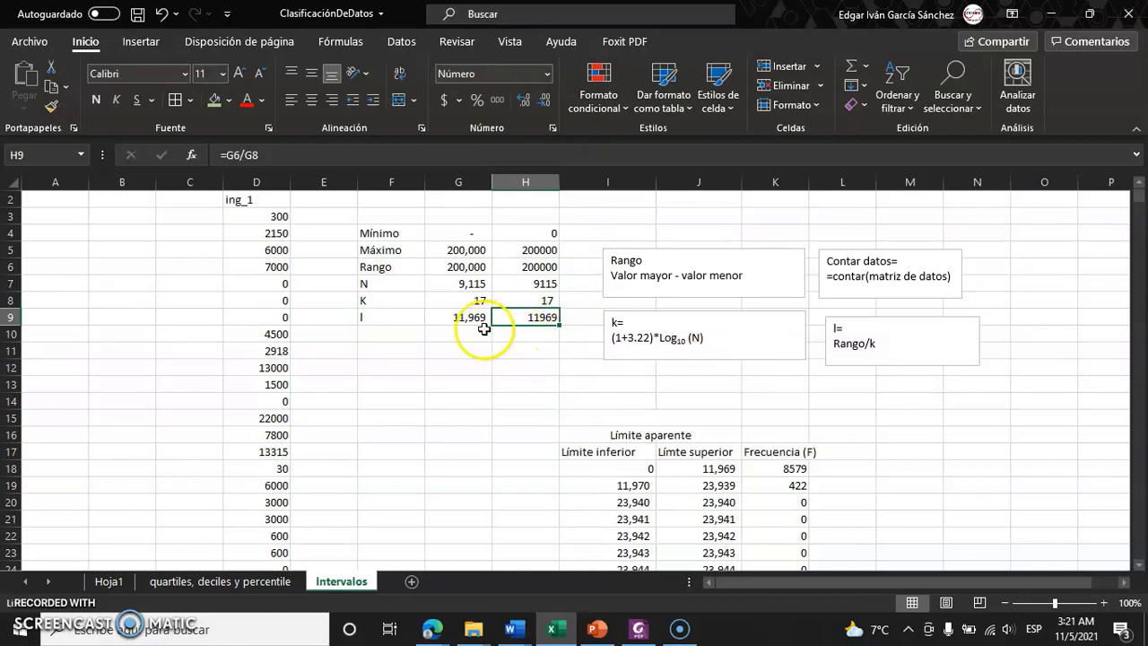
{"action": "type", "text": "="}
{"action": "key", "text": "Up"}
{"action": "key", "text": "Up"}
{"action": "key", "text": "Up"}
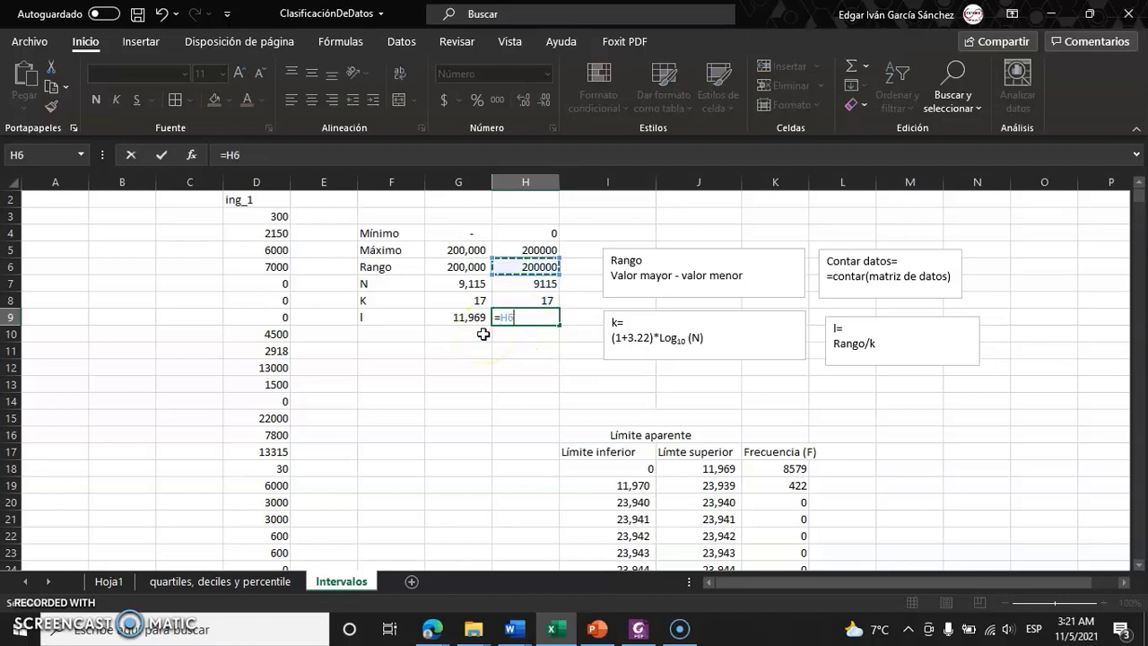
{"action": "type", "text": "/"}
{"action": "key", "text": "Up"}
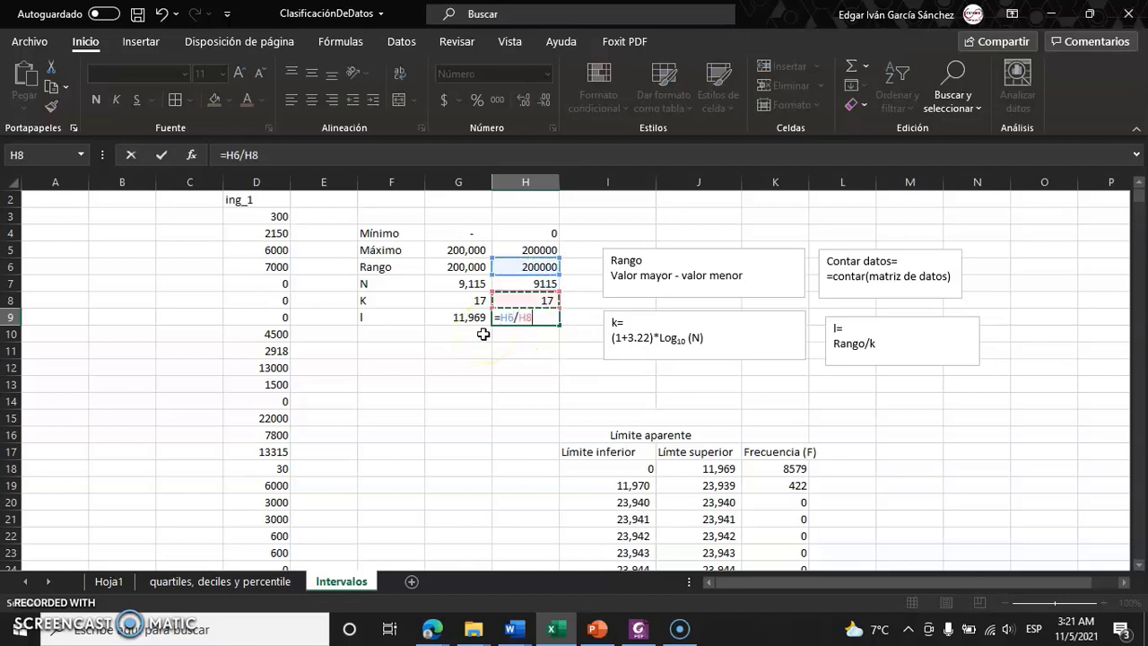
{"action": "key", "text": "Return"}
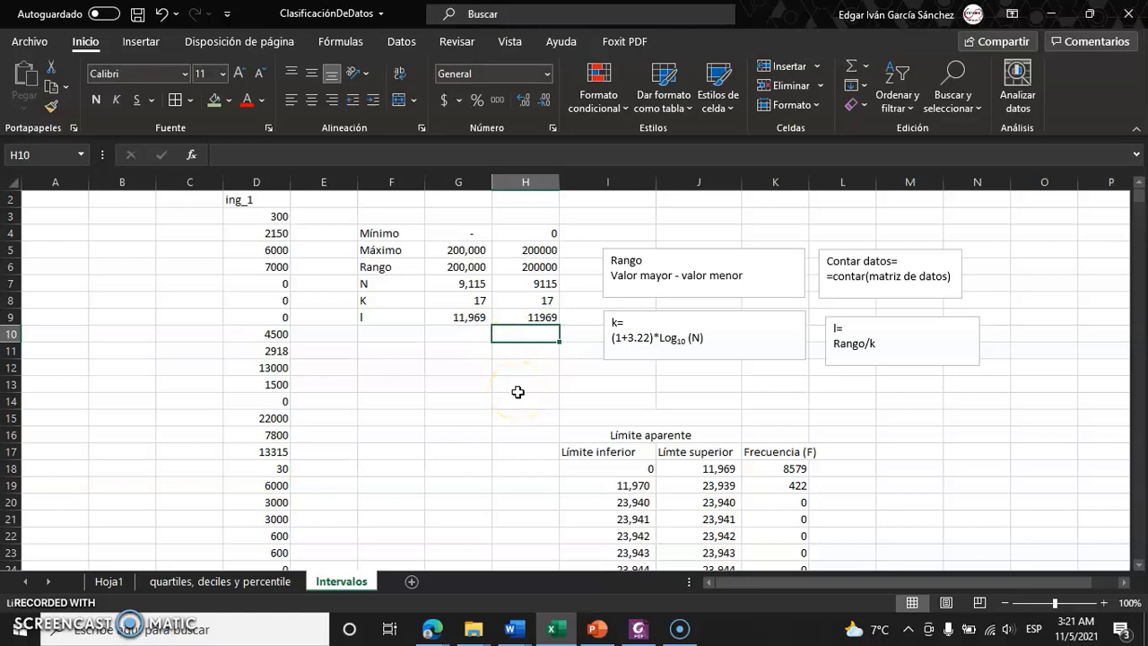
{"action": "scroll", "coordinate": [520, 453], "scroll_direction": "down", "scroll_amount": 1}
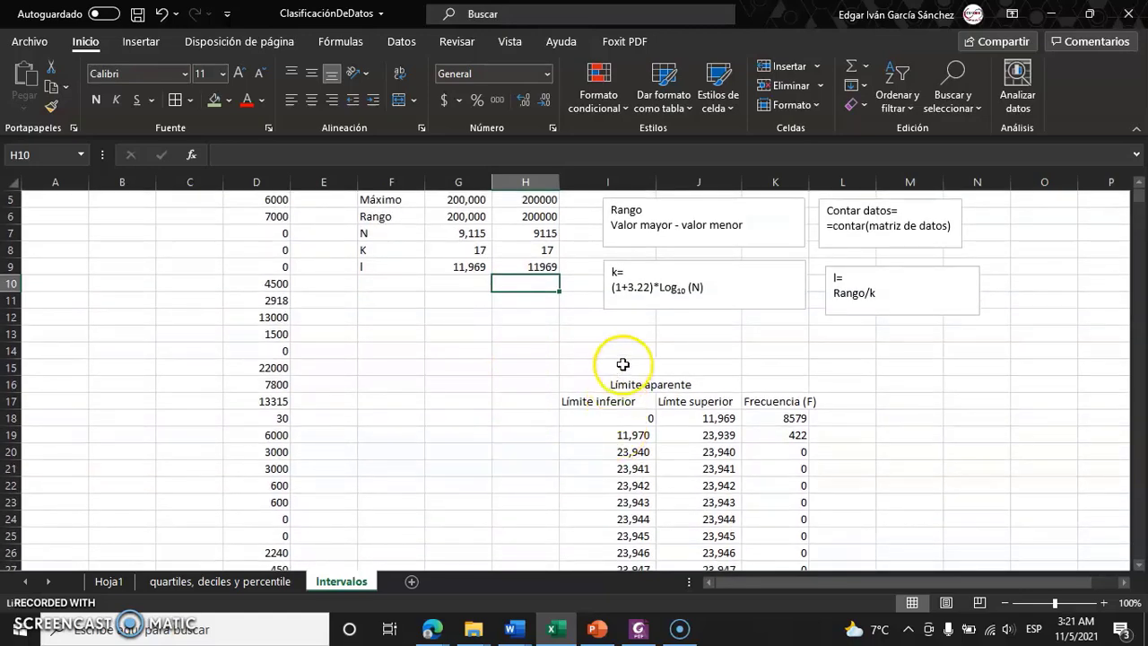
{"action": "left_click", "coordinate": [622, 364]}
{"action": "left_click", "coordinate": [695, 401]}
{"action": "left_click", "coordinate": [646, 384]}
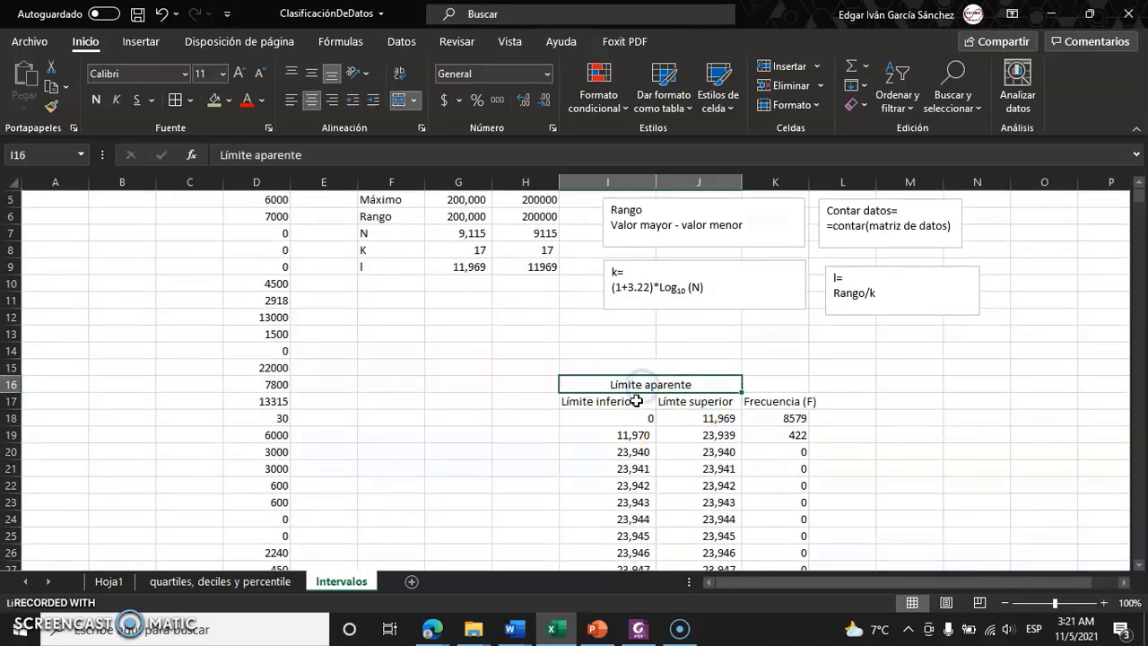
{"action": "left_click_drag", "start_coordinate": [651, 376], "coordinate": [620, 378]}
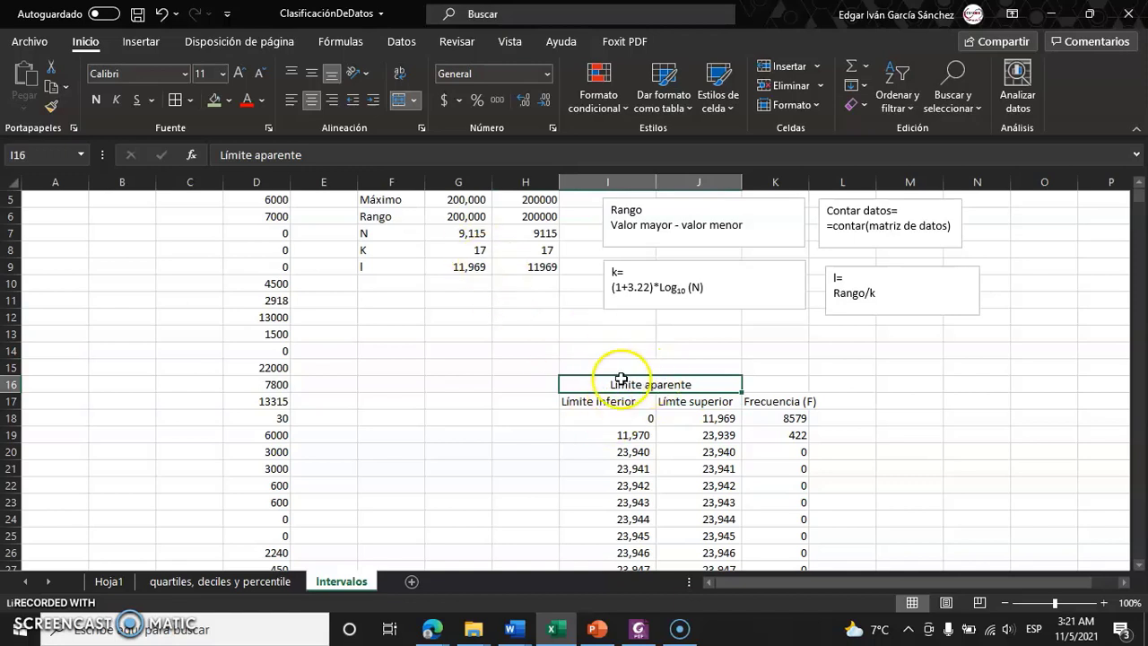
{"action": "left_click", "coordinate": [597, 353]}
{"action": "type", "text": "Lime"}
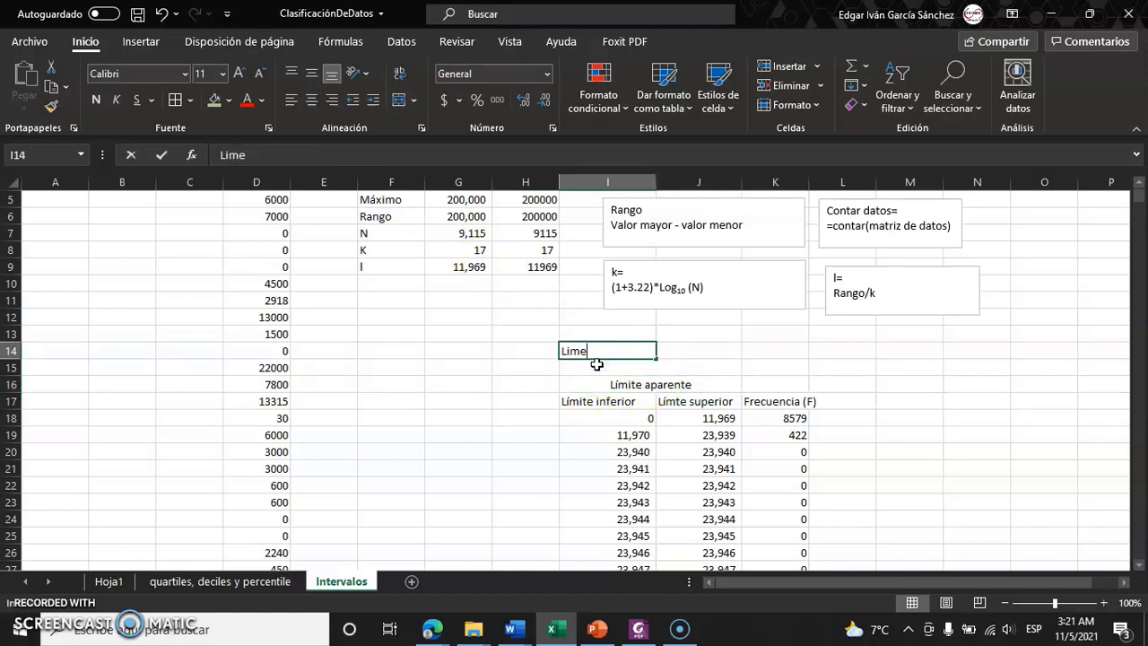
{"action": "key", "text": "BackSpace"}
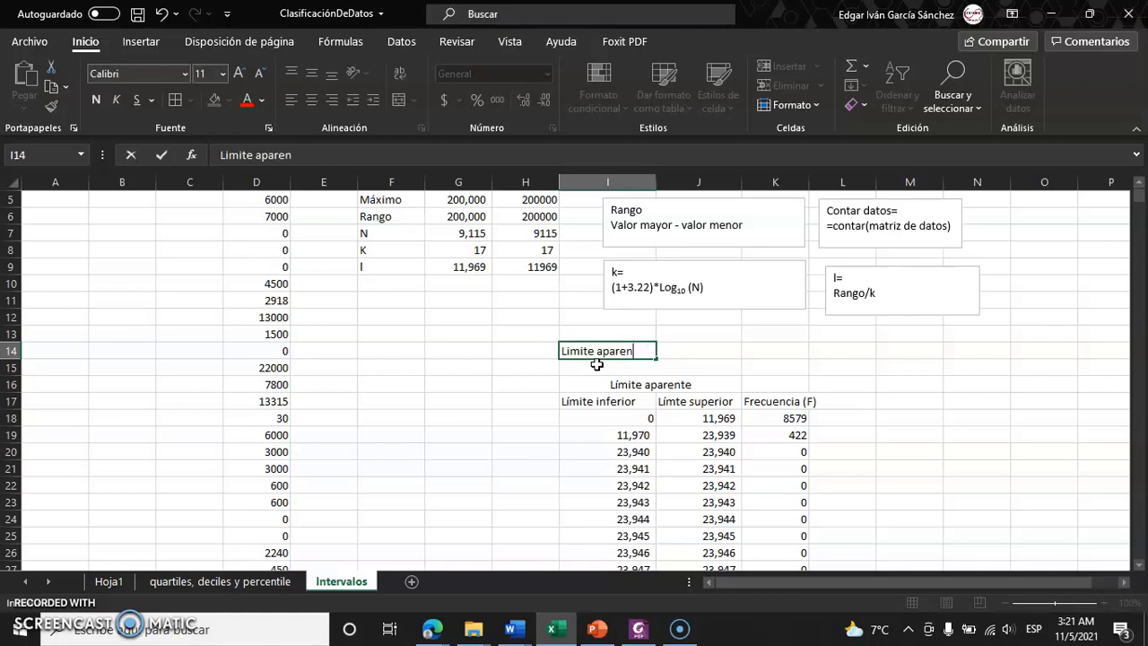
{"action": "type", "text": "te"}
{"action": "key", "text": "Return"}
{"action": "key", "text": "Up"}
{"action": "key", "text": "shift+Right"}
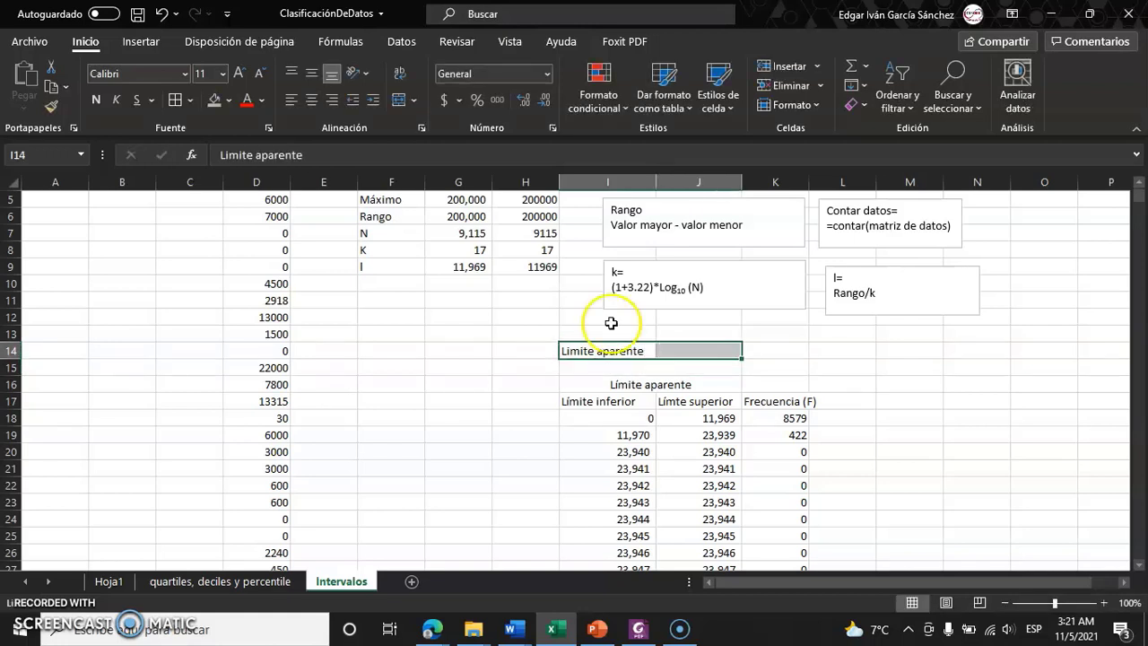
{"action": "left_click", "coordinate": [397, 100]}
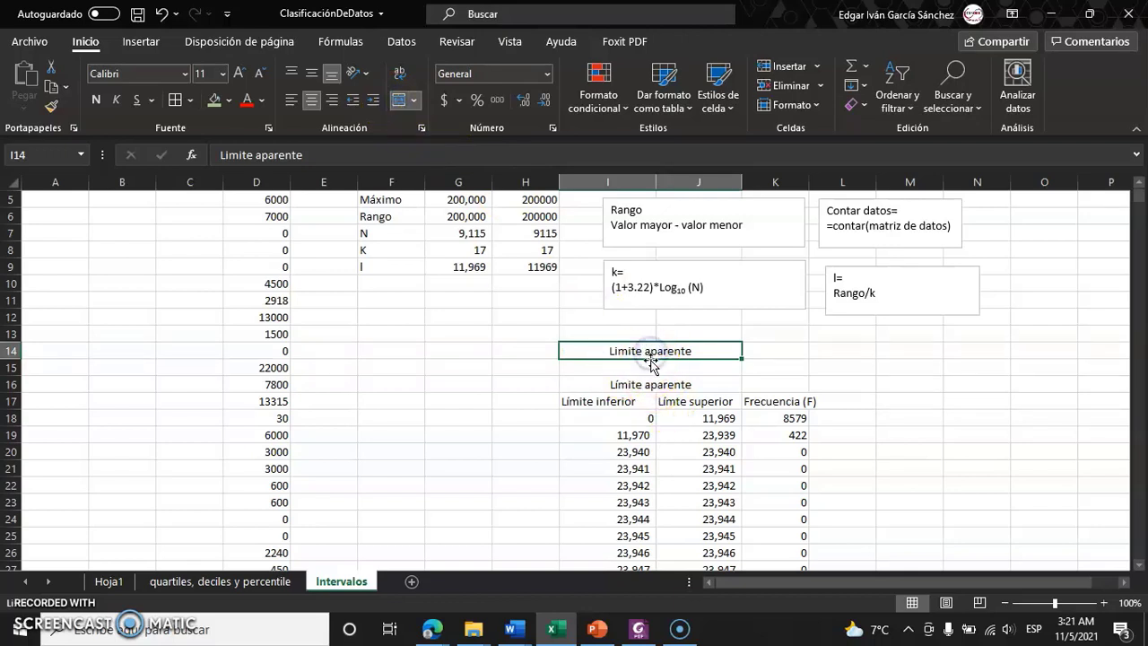
{"action": "key", "text": "Delete"}
{"action": "left_click", "coordinate": [619, 406]}
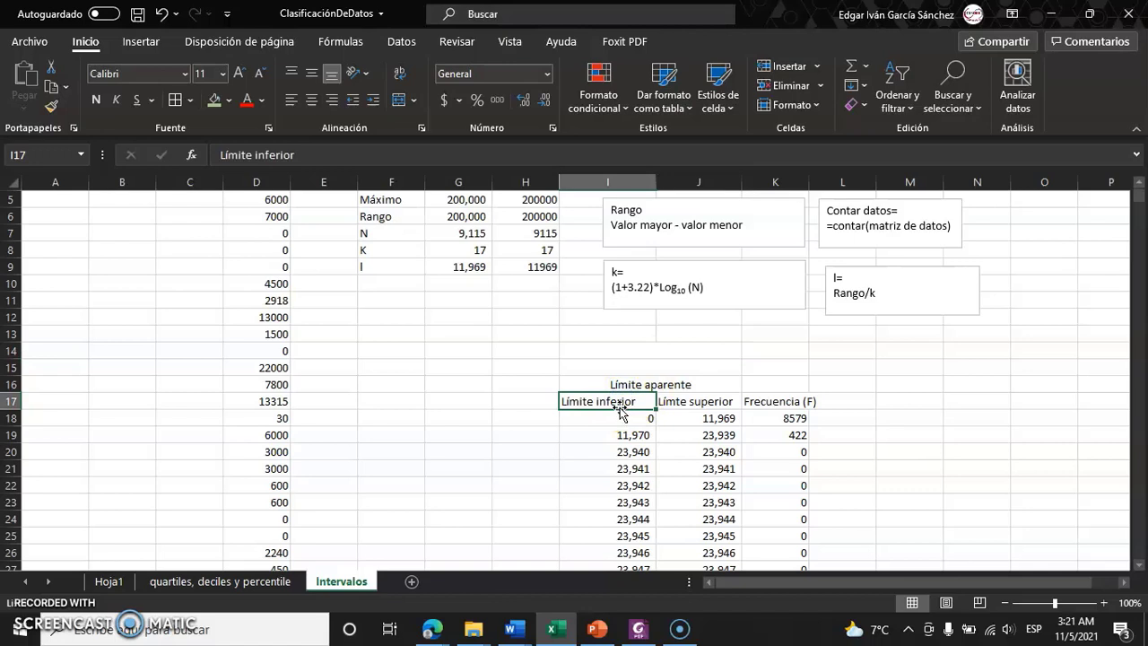
{"action": "left_click", "coordinate": [686, 405]}
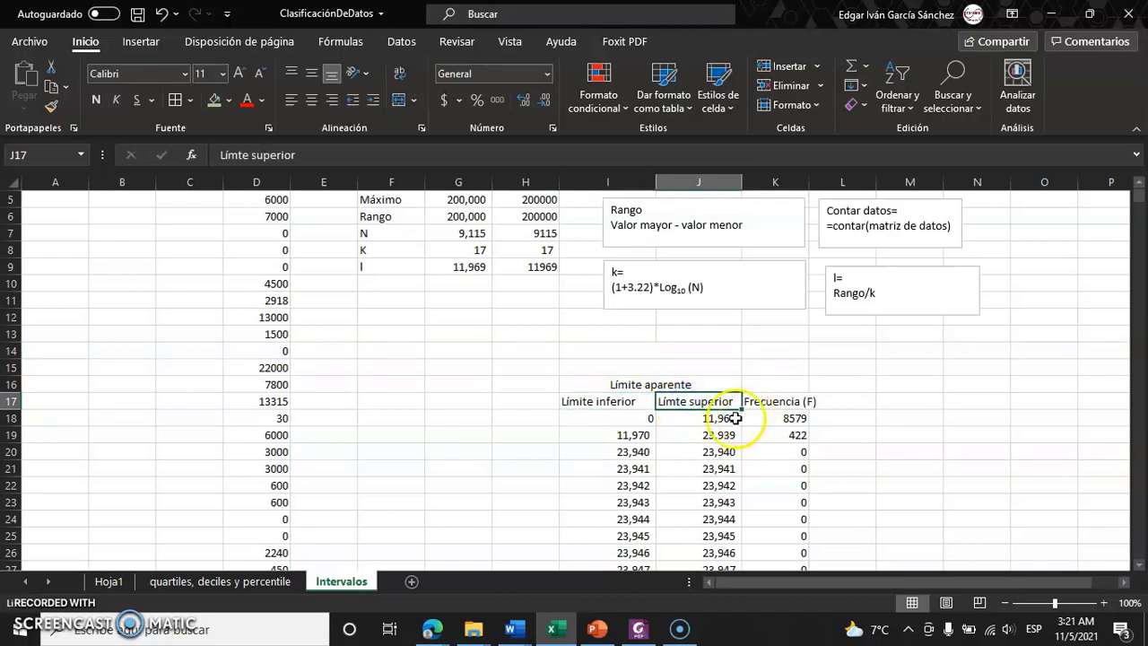
{"action": "left_click", "coordinate": [649, 418]}
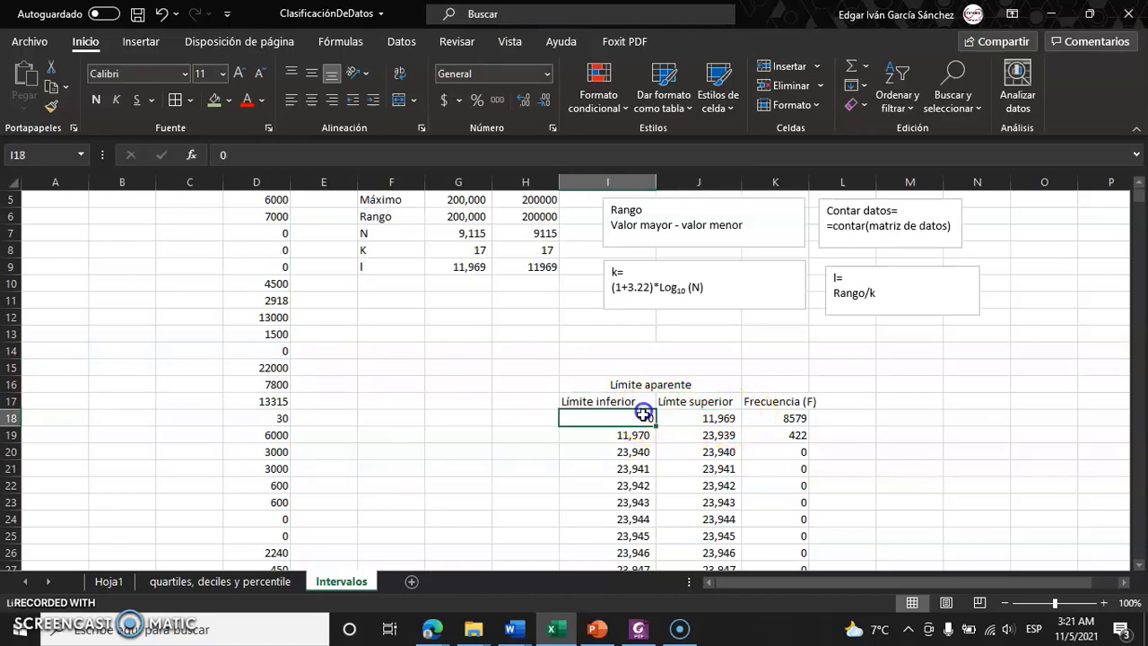
Re-enter J18's first upper limit as I18 plus the G9 interval width.
{"action": "left_click", "coordinate": [689, 418]}
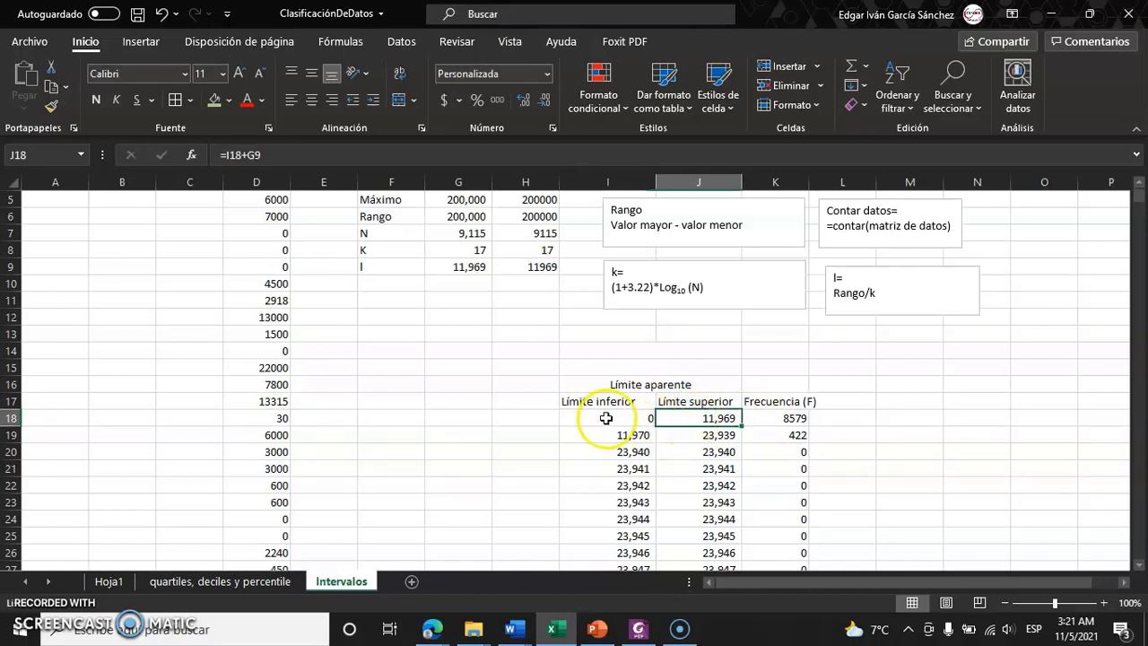
{"action": "left_click", "coordinate": [709, 417]}
{"action": "double_click", "coordinate": [708, 418]}
{"action": "key", "text": "Escape"}
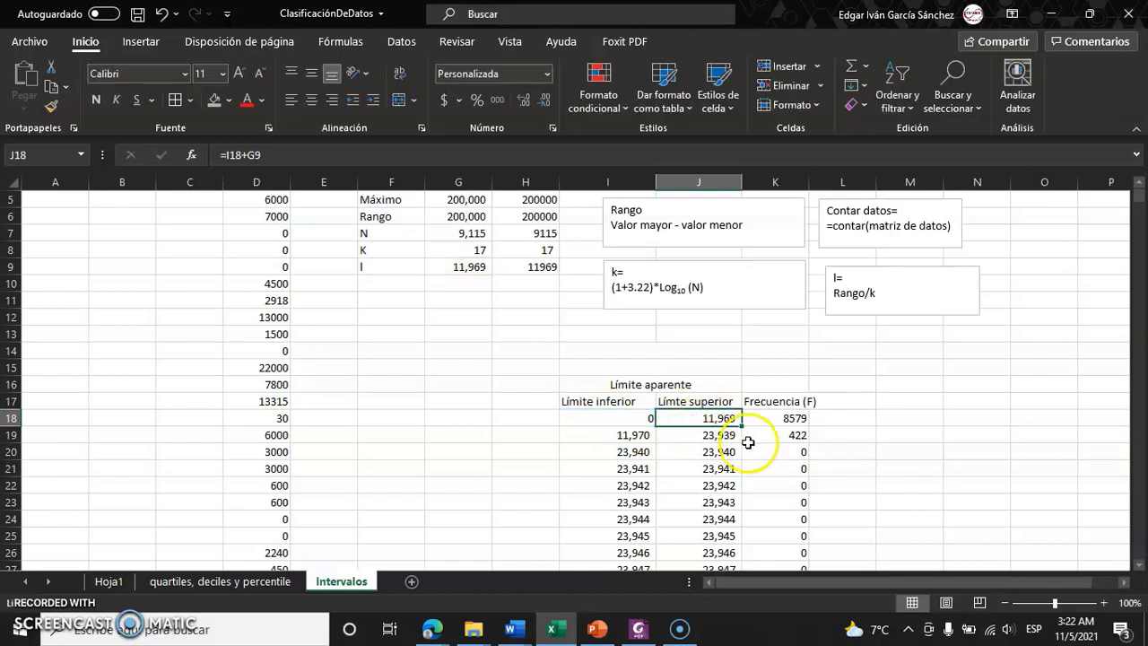
{"action": "type", "text": "="}
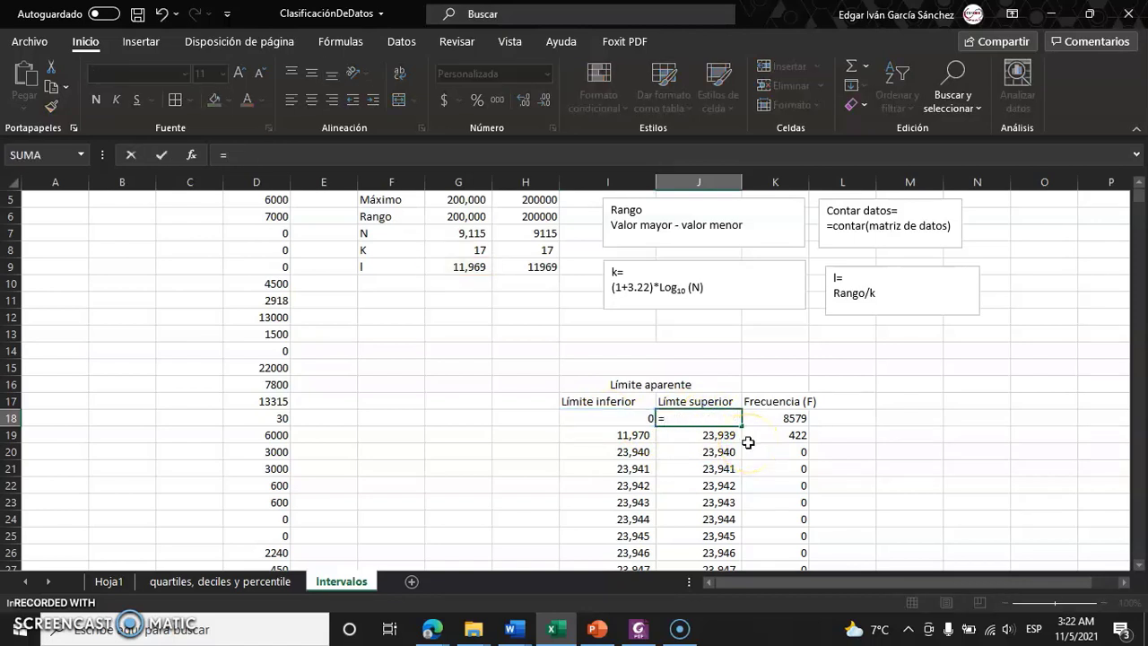
{"action": "left_click", "coordinate": [639, 422]}
{"action": "type", "text": "+"}
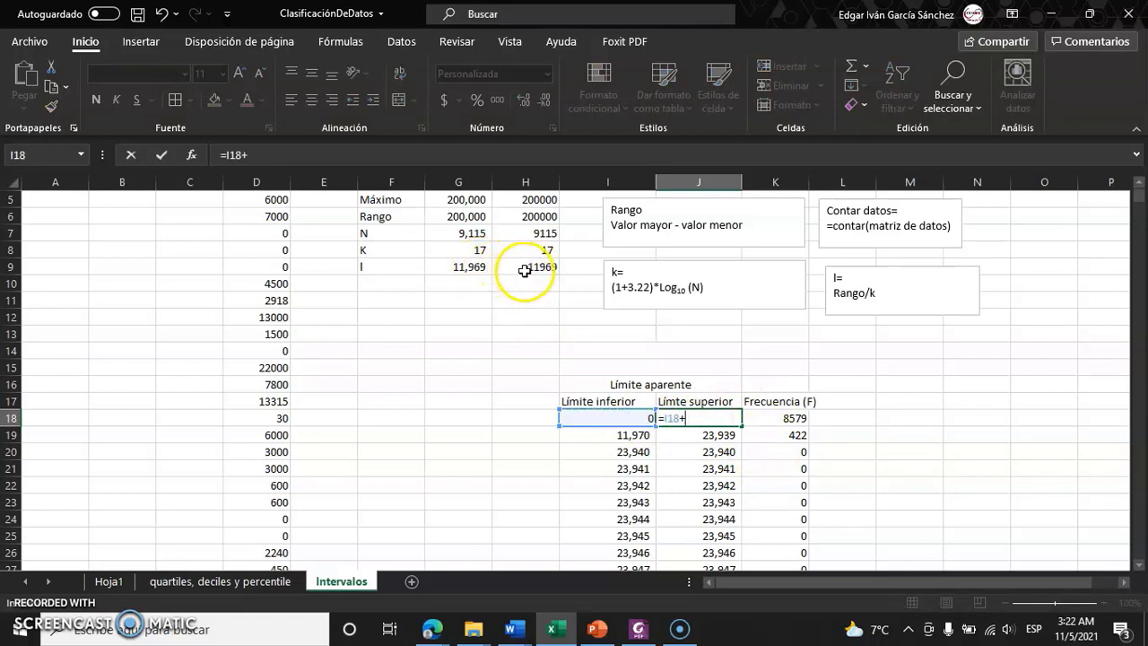
{"action": "left_click", "coordinate": [468, 271]}
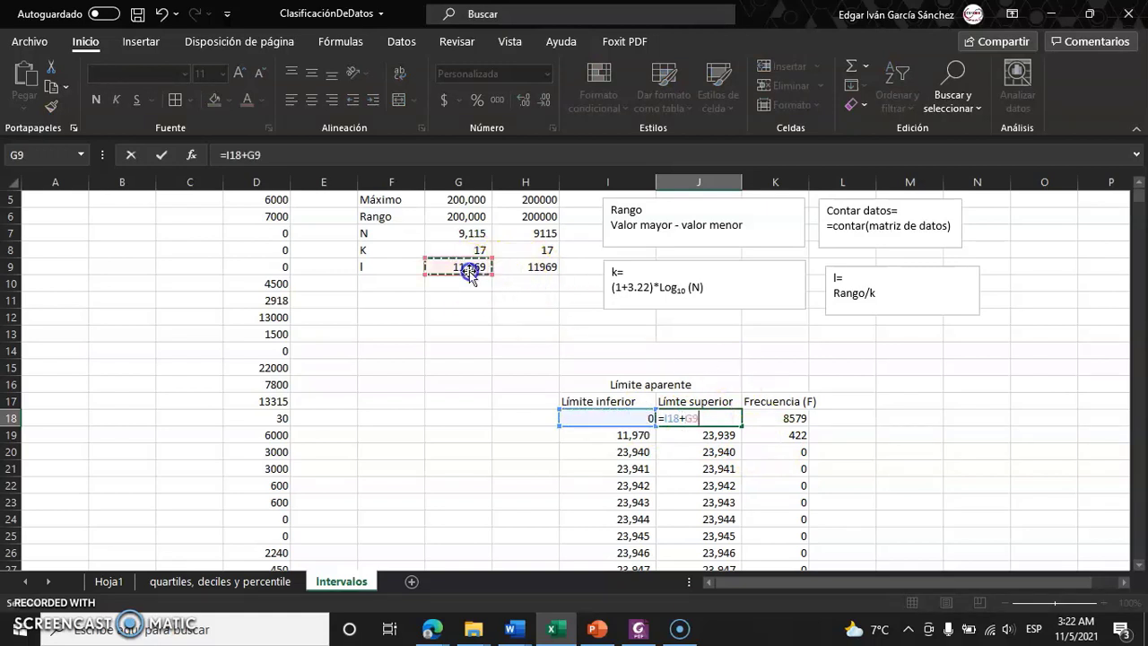
{"action": "left_click", "coordinate": [684, 415]}
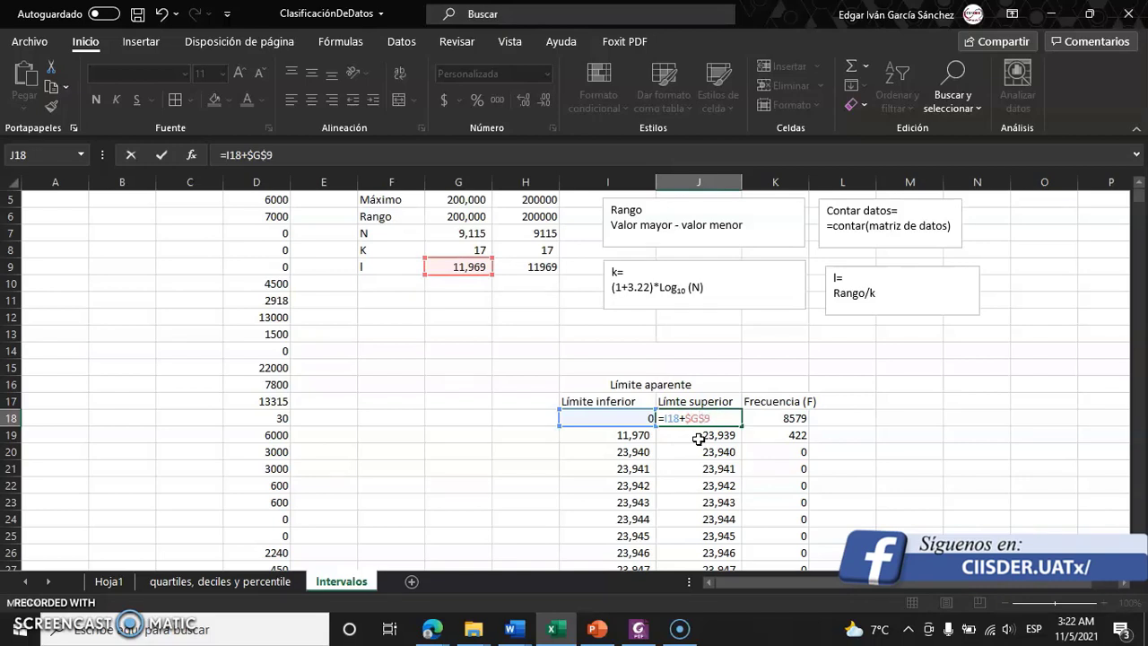
{"action": "key", "text": "Return"}
Set I19's lower limit to =J18+1 so the second class starts at 11,970.
{"action": "left_click", "coordinate": [637, 438]}
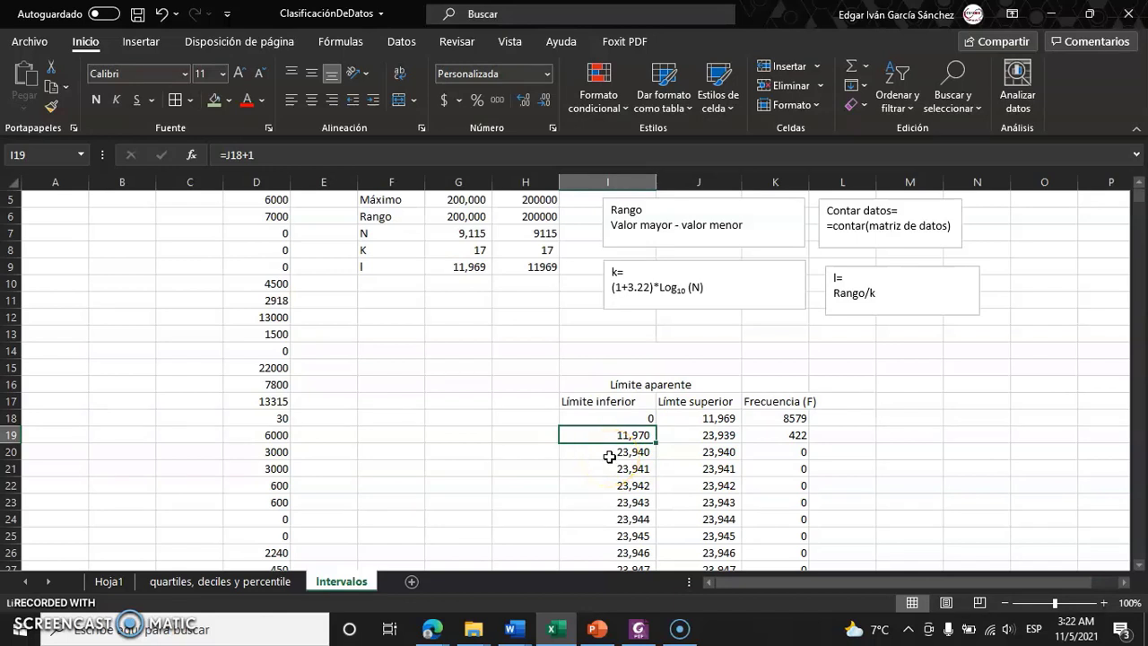
{"action": "key", "text": "F2"}
{"action": "key", "text": "BackSpace"}
{"action": "key", "text": "BackSpace"}
{"action": "key", "text": "BackSpace"}
{"action": "left_click", "coordinate": [727, 419]}
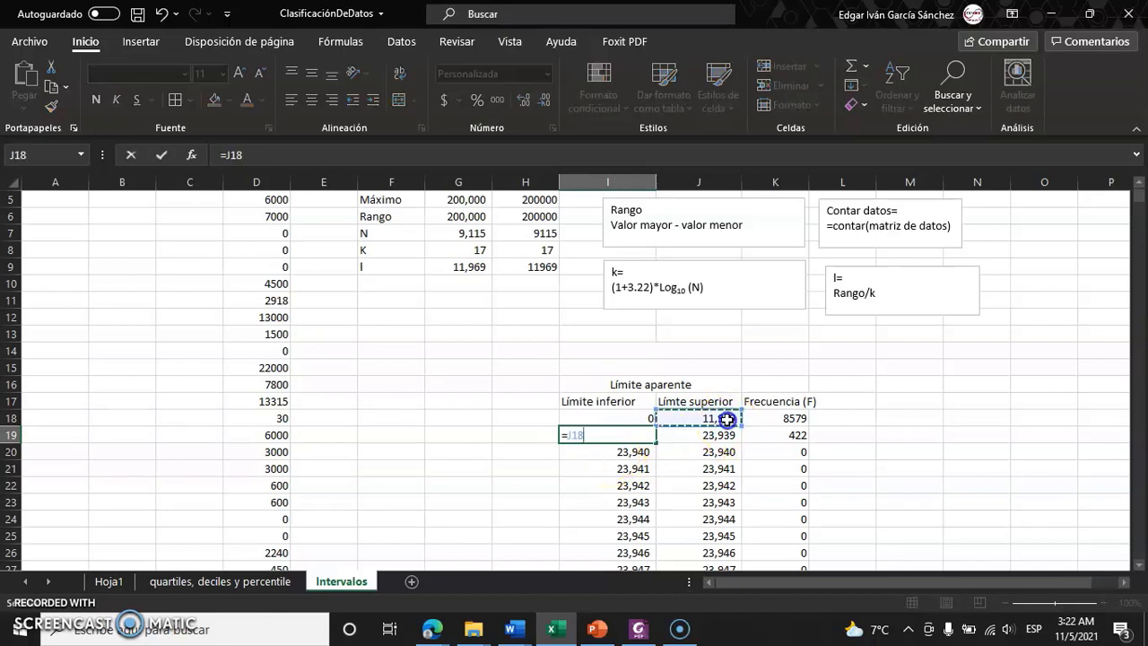
{"action": "type", "text": "="}
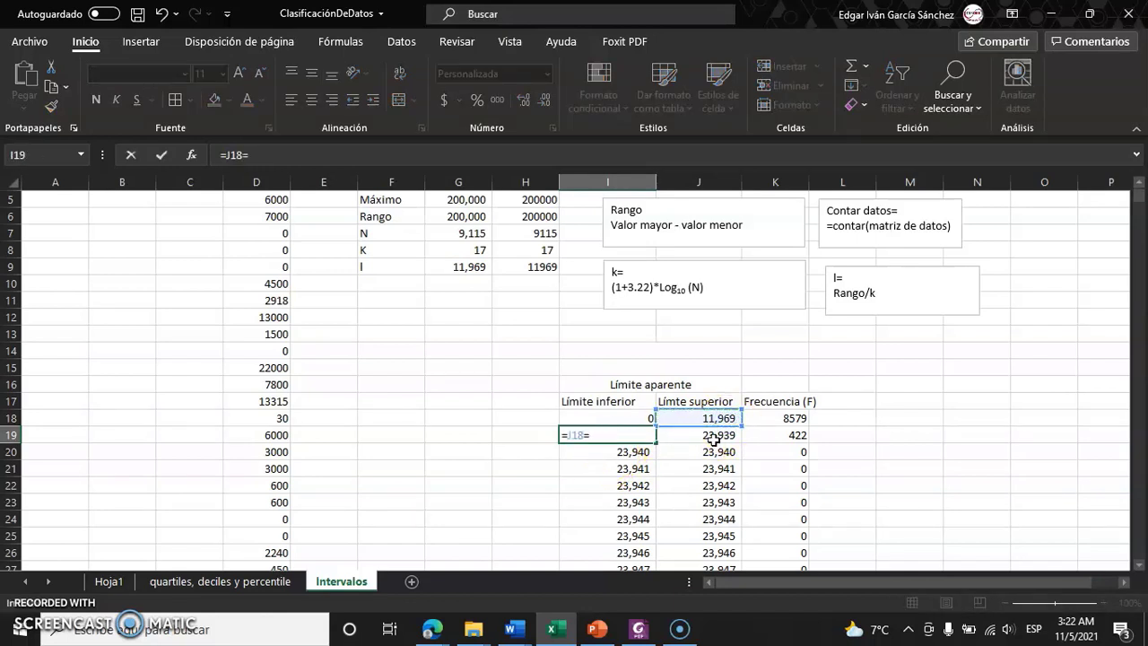
{"action": "key", "text": "Return"}
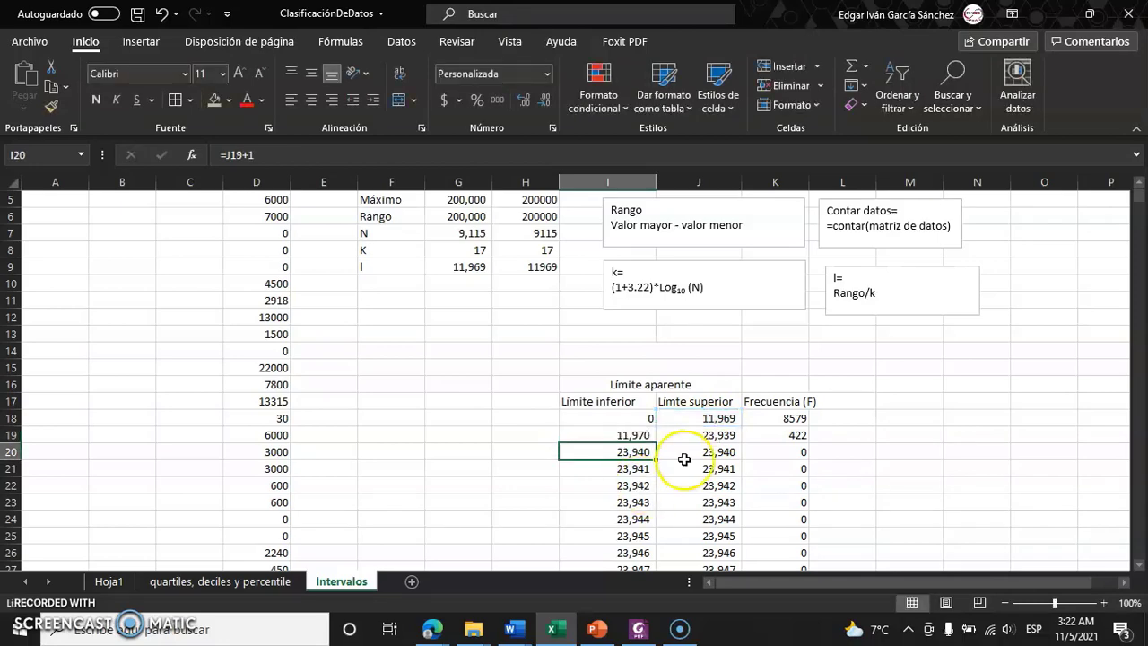
Clear the old class limits in I20:J35, dismissing the array warning.
{"action": "left_click", "coordinate": [725, 437]}
{"action": "left_click_drag", "start_coordinate": [628, 452], "coordinate": [826, 642]}
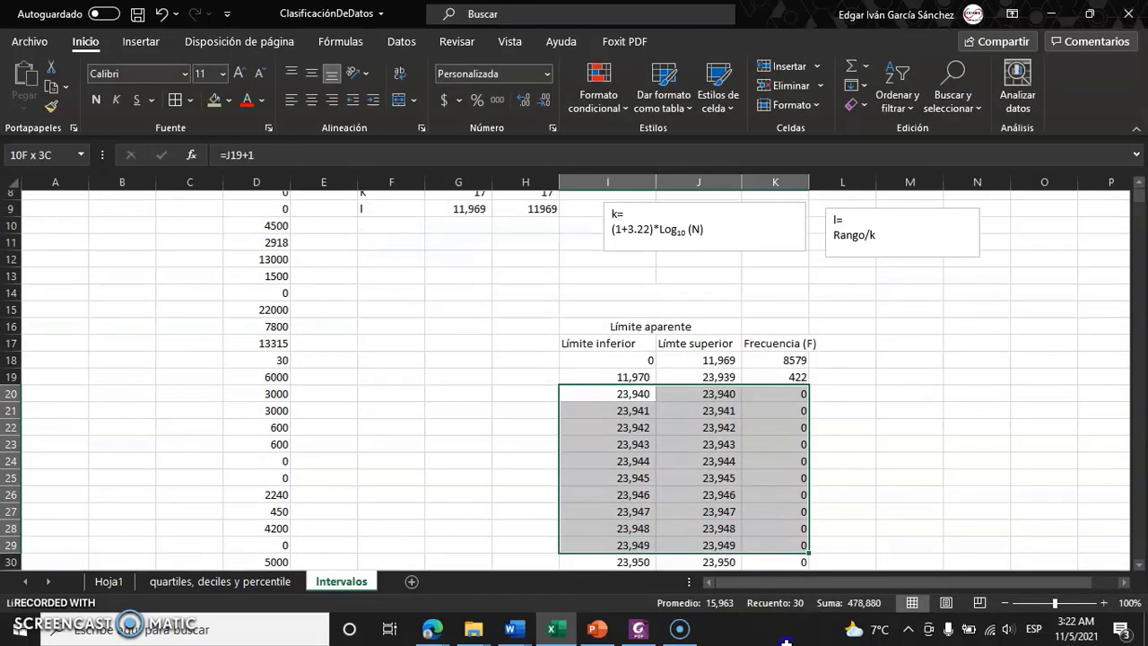
{"action": "key", "text": "Delete"}
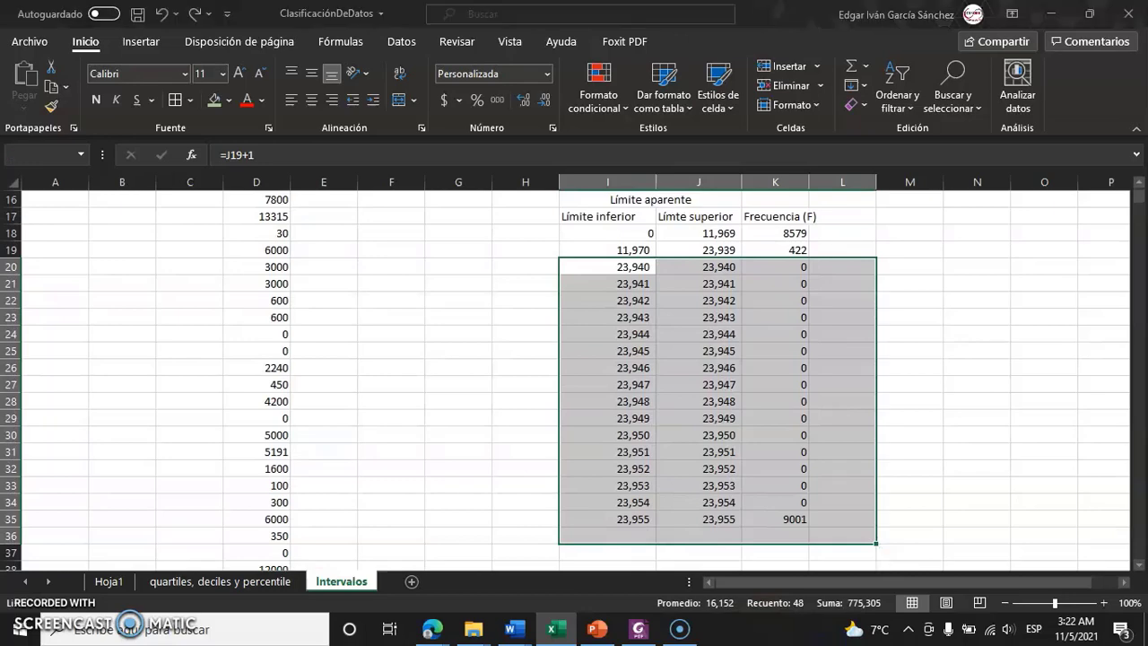
{"action": "key", "text": "Return"}
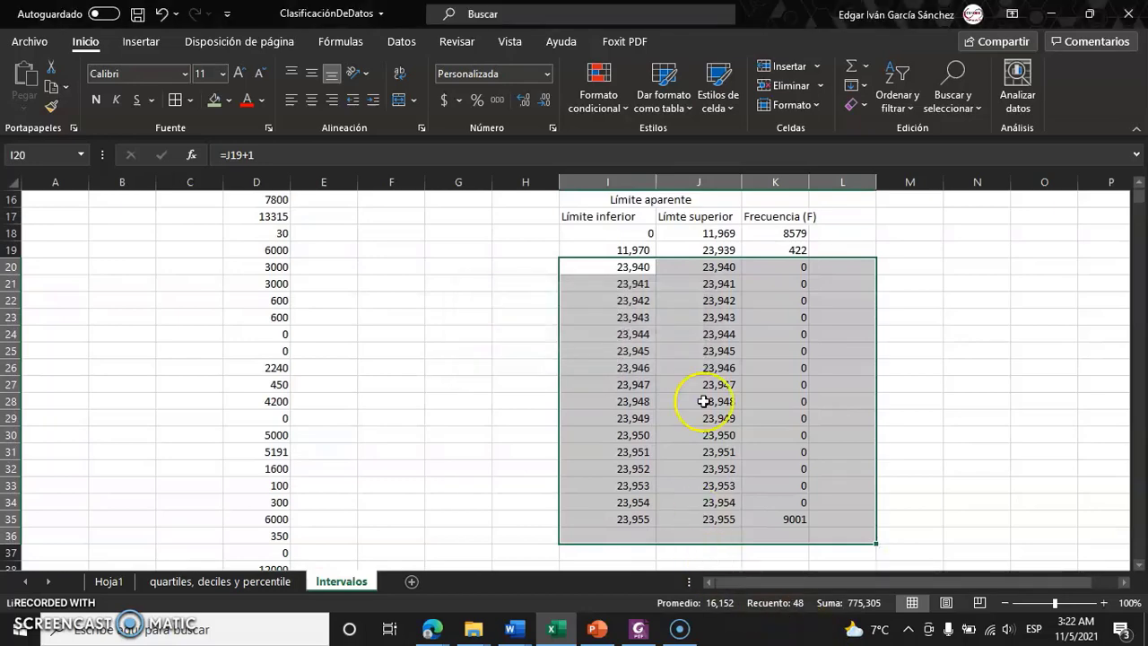
{"action": "mouse_move", "coordinate": [639, 268]}
{"action": "left_mouse_down"}
{"action": "mouse_move", "coordinate": [777, 304]}
{"action": "mouse_move", "coordinate": [730, 512]}
{"action": "left_mouse_up"}
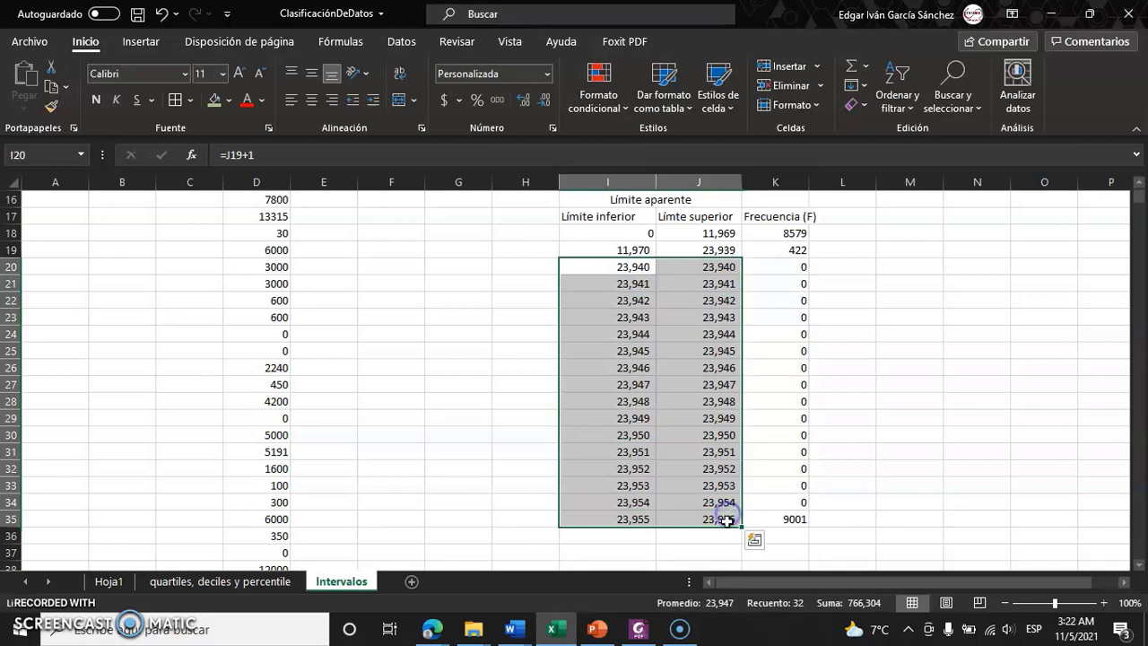
{"action": "key", "text": "Delete"}
{"action": "left_click", "coordinate": [653, 270]}
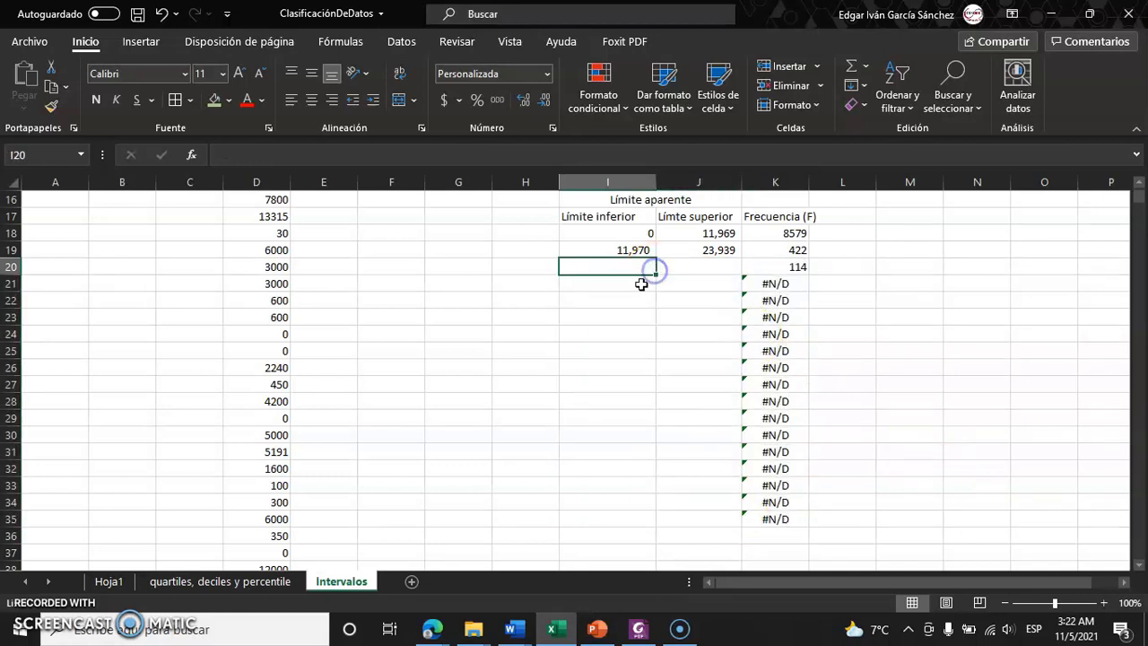
Copy row 19's class limits down through row 34, ending at 191,516–203,485.
{"action": "mouse_move", "coordinate": [596, 250]}
{"action": "left_mouse_down"}
{"action": "mouse_move", "coordinate": [708, 251]}
{"action": "mouse_move", "coordinate": [737, 533]}
{"action": "left_mouse_up"}
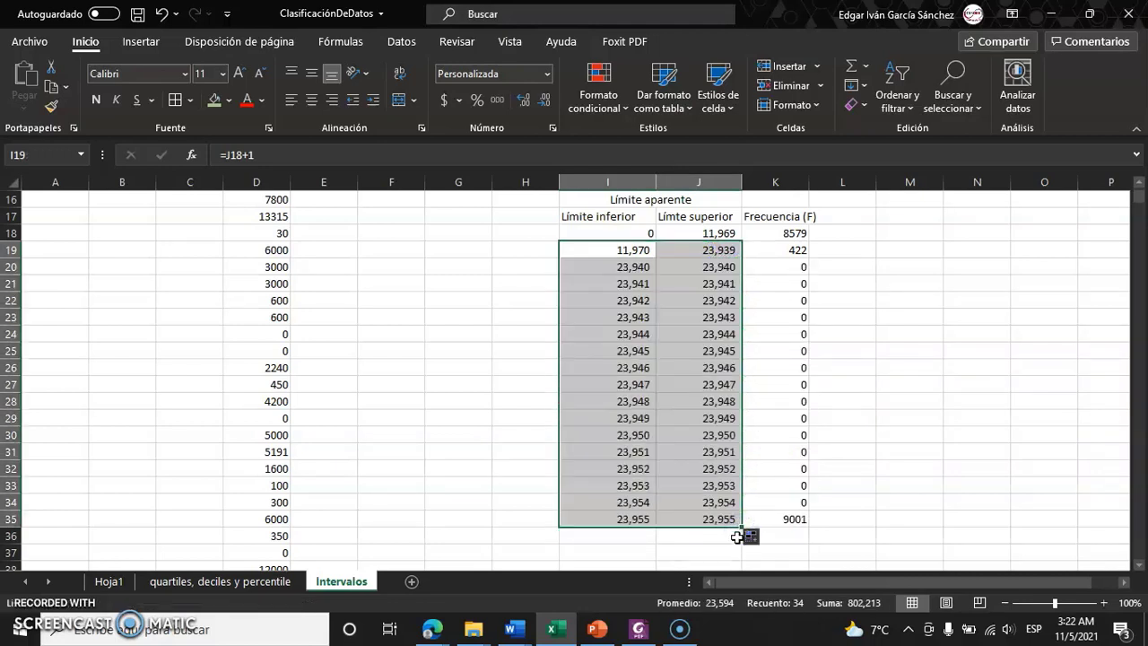
{"action": "left_click", "coordinate": [697, 235]}
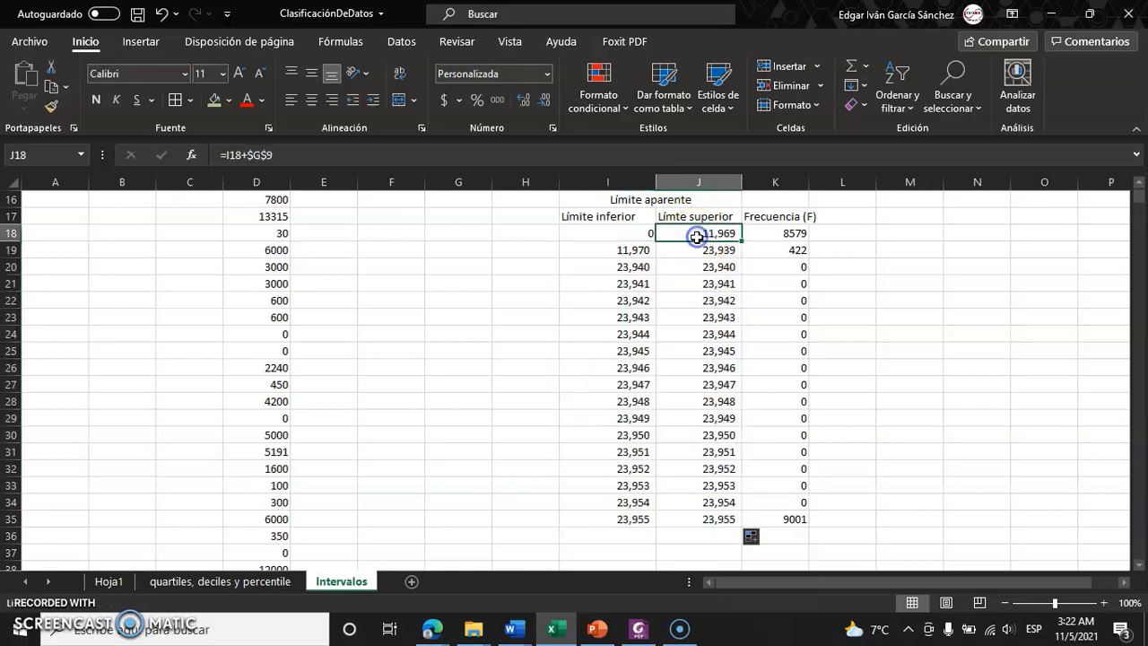
{"action": "double_click", "coordinate": [697, 235]}
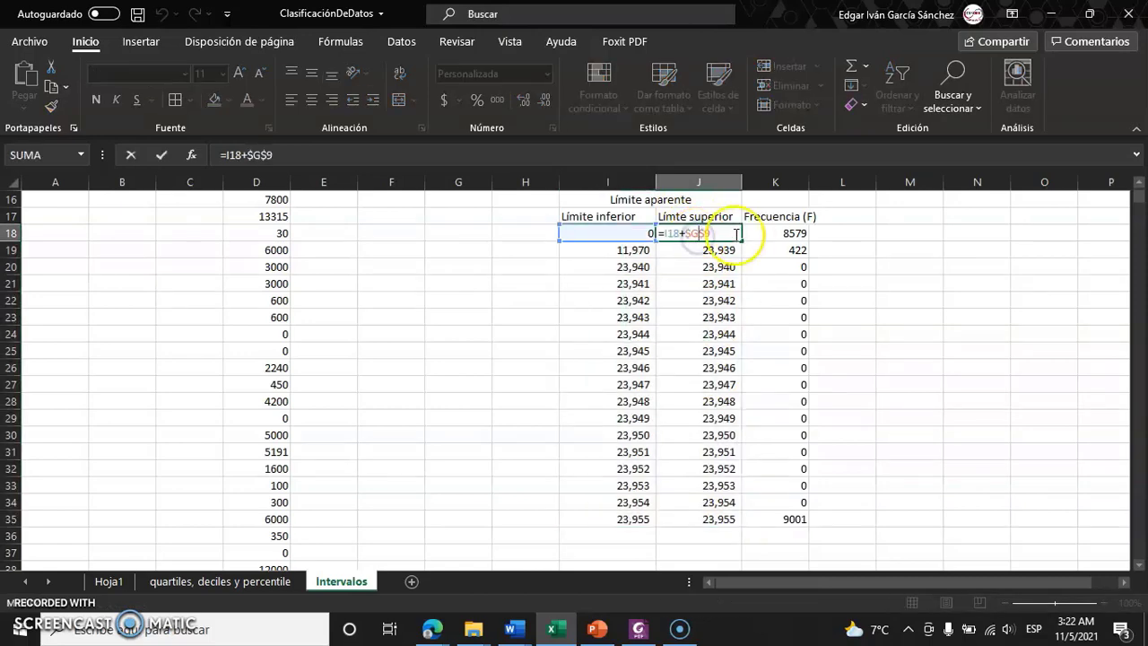
{"action": "scroll", "coordinate": [645, 348], "scroll_direction": "up", "scroll_amount": 1}
{"action": "scroll", "coordinate": [646, 348], "scroll_direction": "up", "scroll_amount": 1}
{"action": "key", "text": "Escape"}
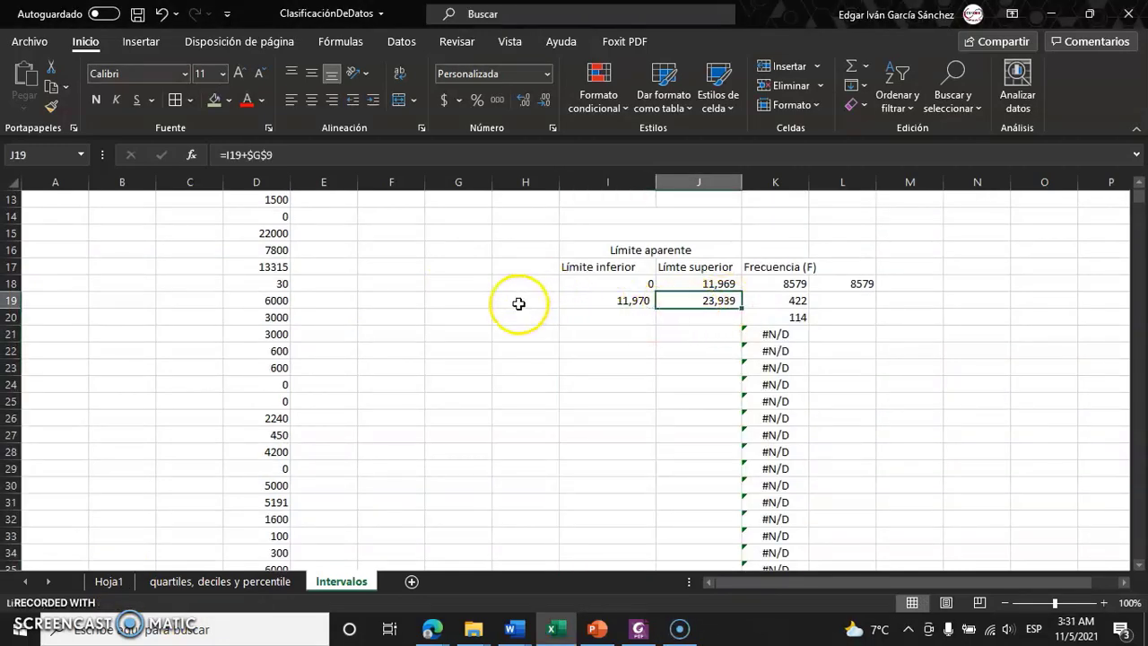
{"action": "scroll", "coordinate": [517, 302], "scroll_direction": "up", "scroll_amount": 1}
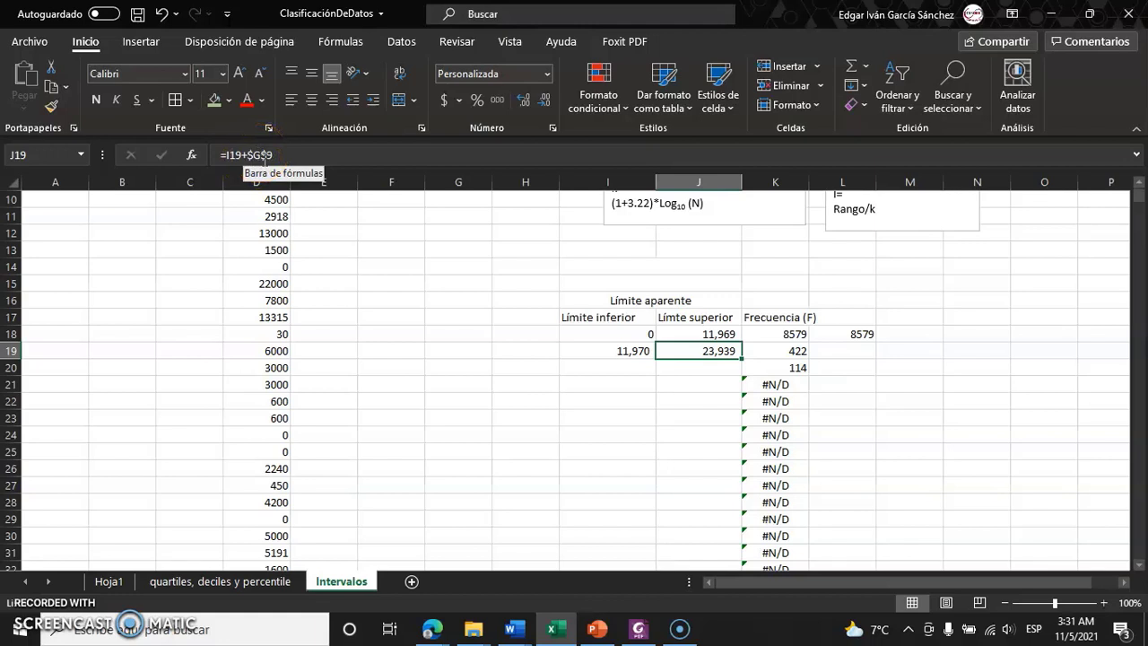
{"action": "mouse_move", "coordinate": [630, 351]}
{"action": "left_mouse_down"}
{"action": "mouse_move", "coordinate": [683, 351]}
{"action": "mouse_move", "coordinate": [733, 540]}
{"action": "left_mouse_up"}
{"action": "scroll", "coordinate": [728, 511], "scroll_direction": "down", "scroll_amount": 1}
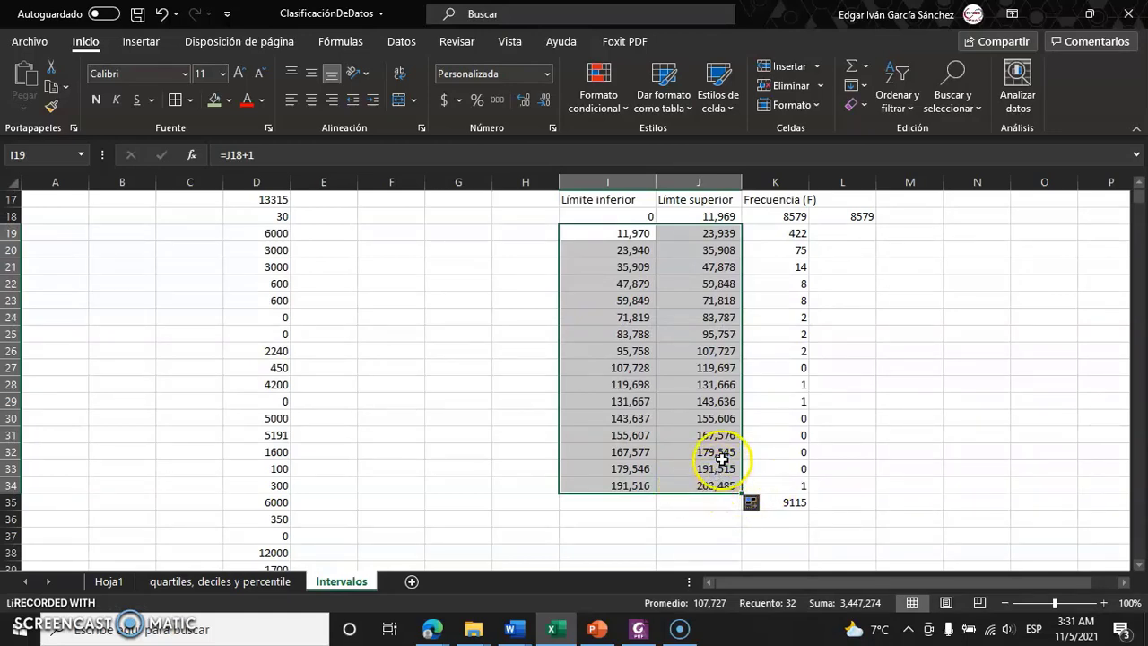
{"action": "scroll", "coordinate": [720, 465], "scroll_direction": "up", "scroll_amount": 2}
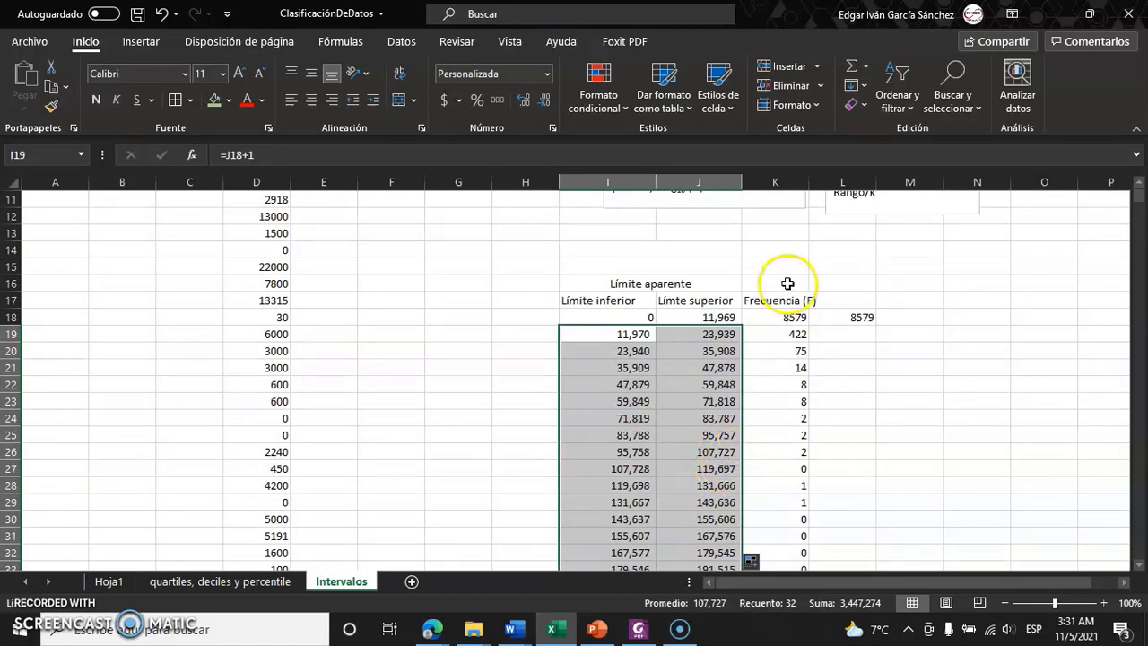
Clear the stray 8579 from L18 and select L18:L34 for the frequency results.
{"action": "left_click", "coordinate": [859, 316]}
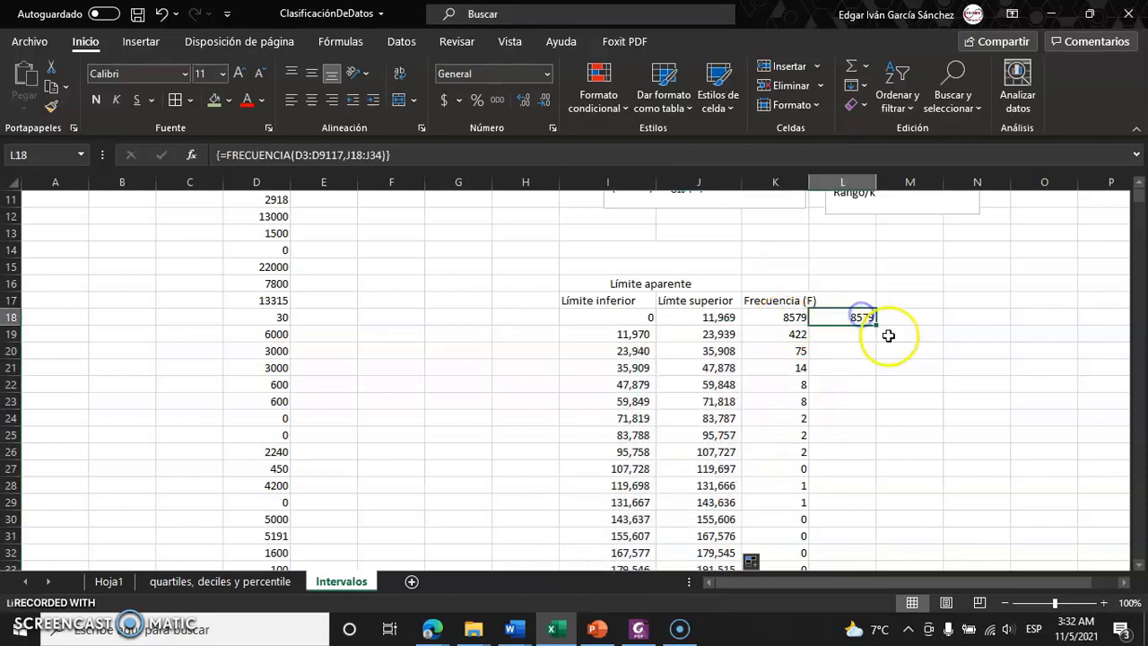
{"action": "key", "text": "Delete"}
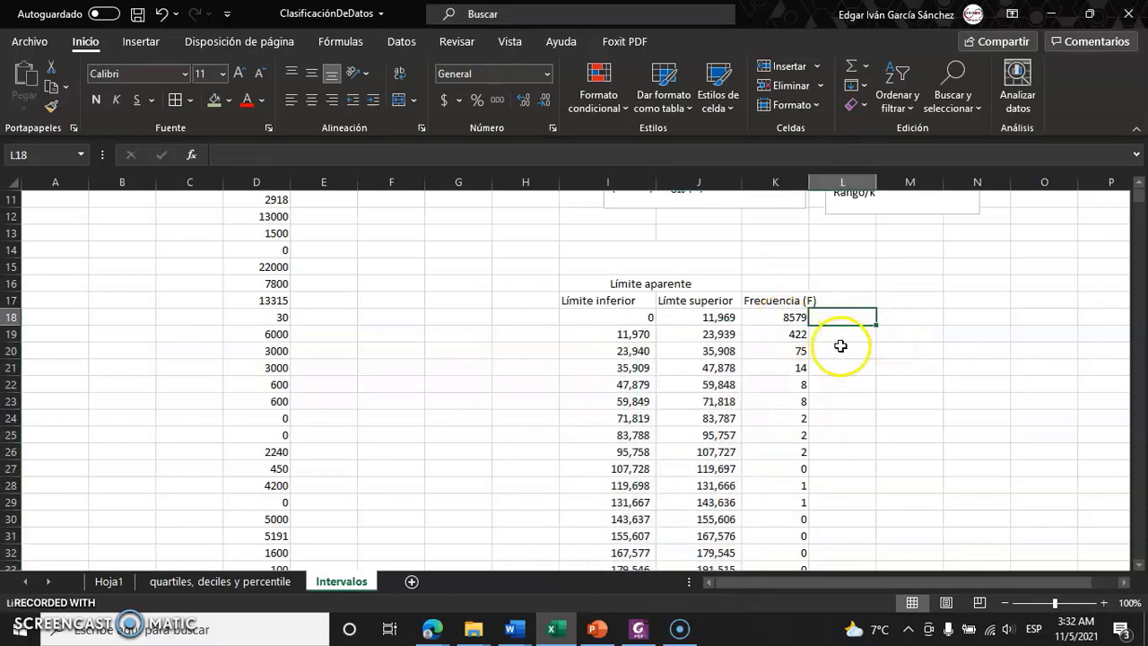
{"action": "left_click", "coordinate": [845, 314]}
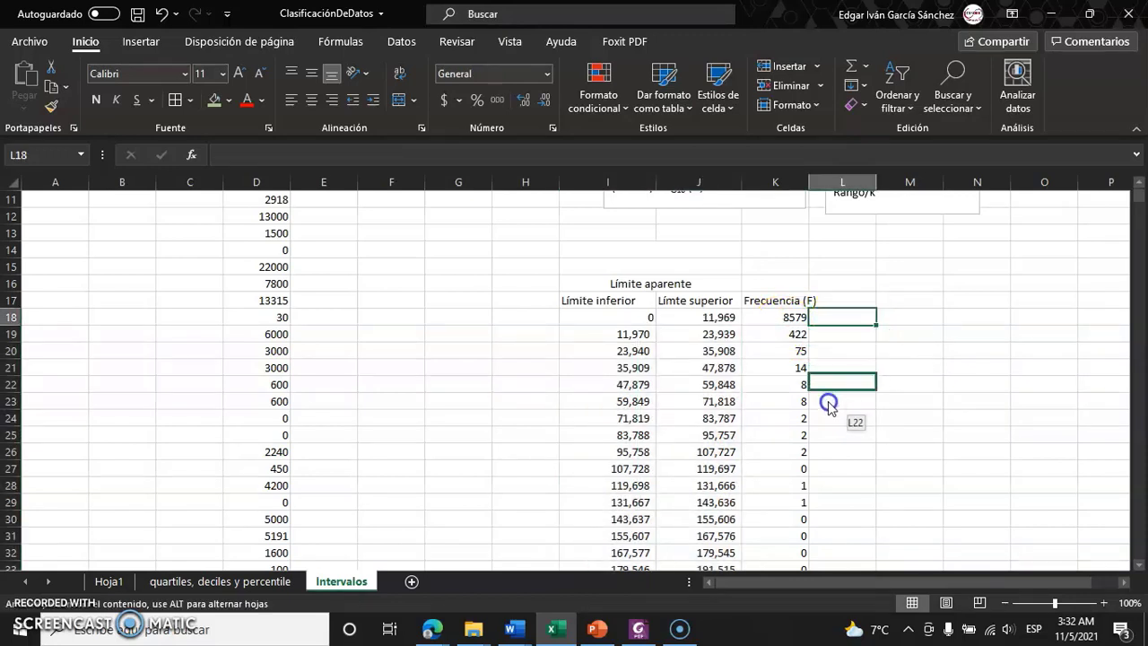
{"action": "mouse_move", "coordinate": [844, 314]}
{"action": "left_mouse_down"}
{"action": "mouse_move", "coordinate": [832, 319]}
{"action": "mouse_move", "coordinate": [844, 501]}
{"action": "left_mouse_up"}
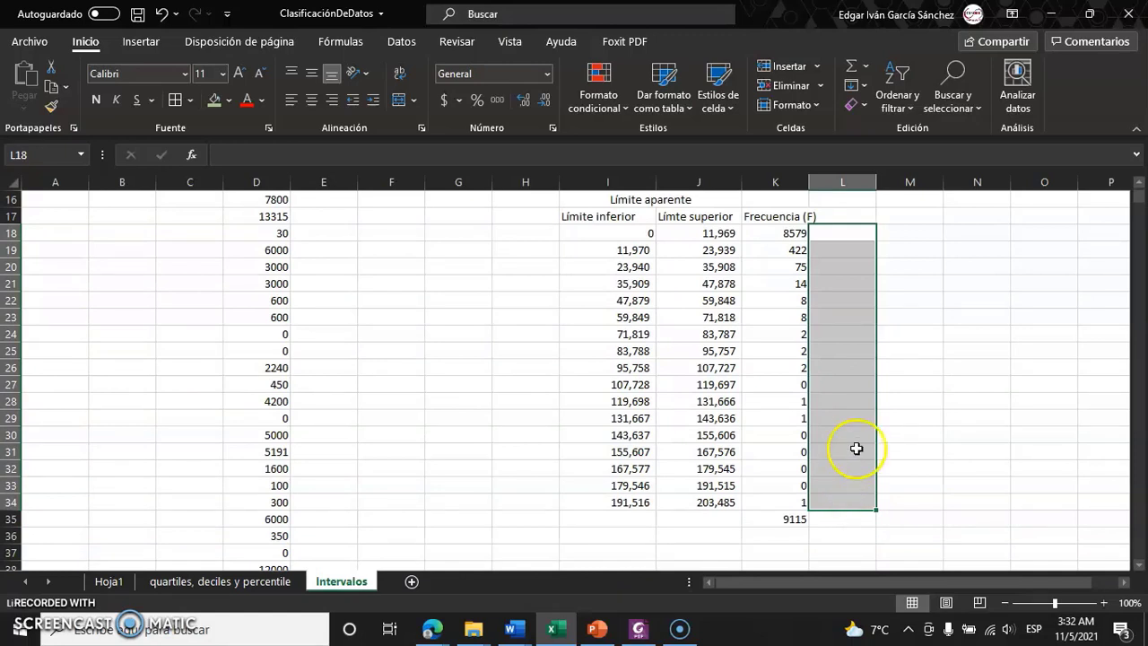
{"action": "left_click_drag", "start_coordinate": [847, 231], "coordinate": [846, 506]}
{"action": "type", "text": "="}
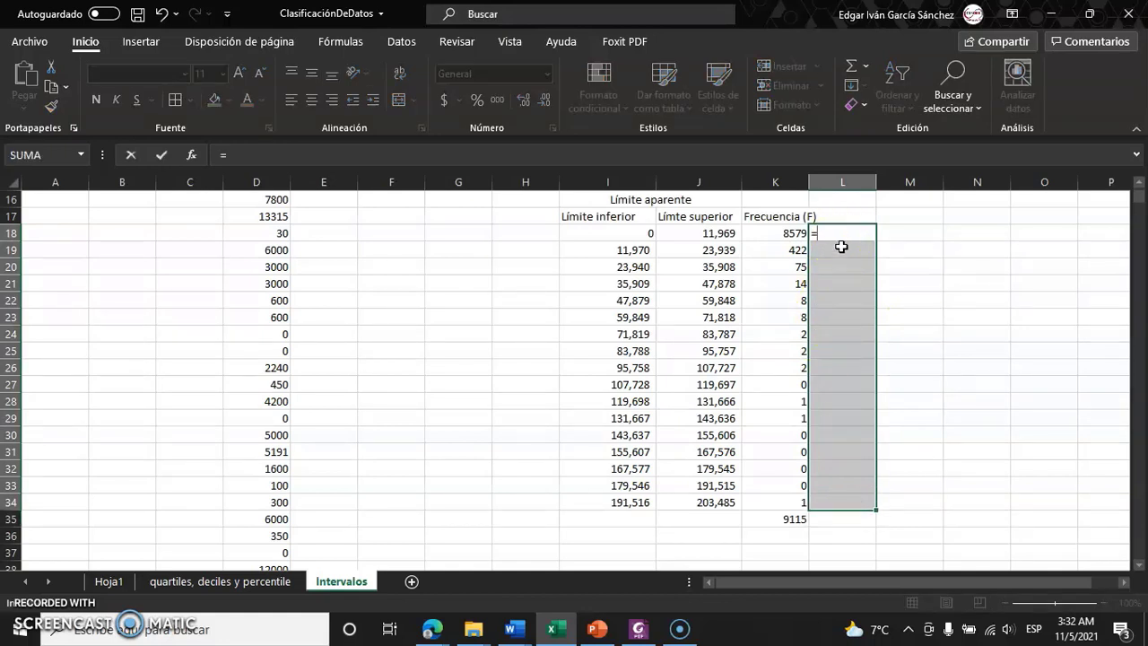
Enter =FRECUENCIA(D3:D9117,J18:J34) as an array formula across L18:L34.
{"action": "type", "text": "frec"}
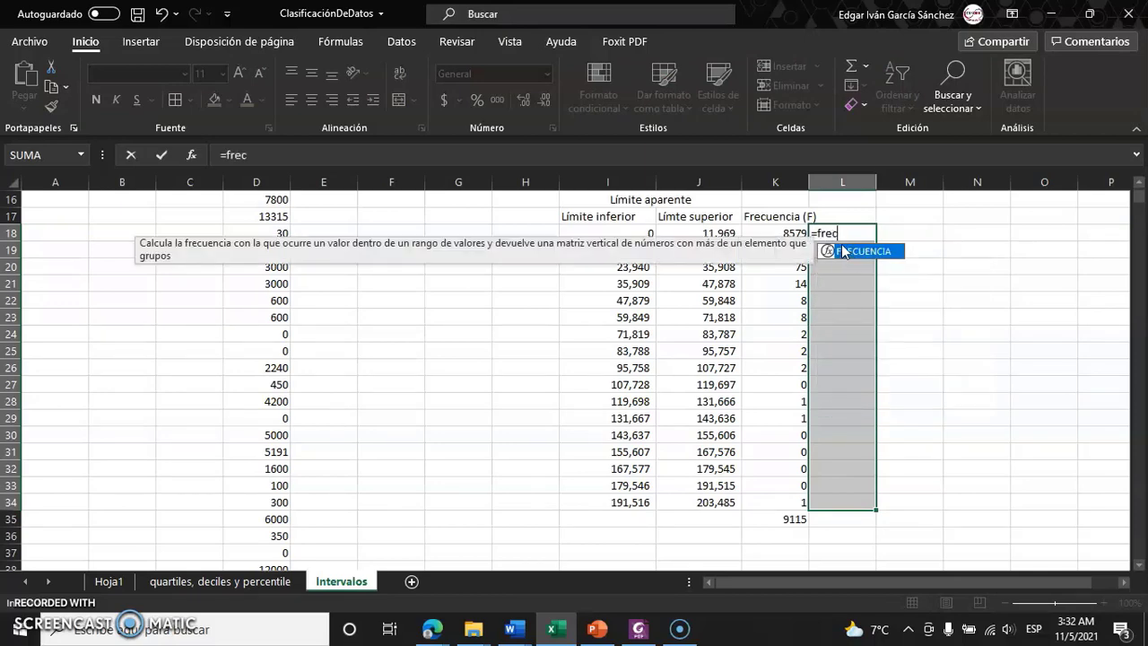
{"action": "left_click", "coordinate": [859, 252]}
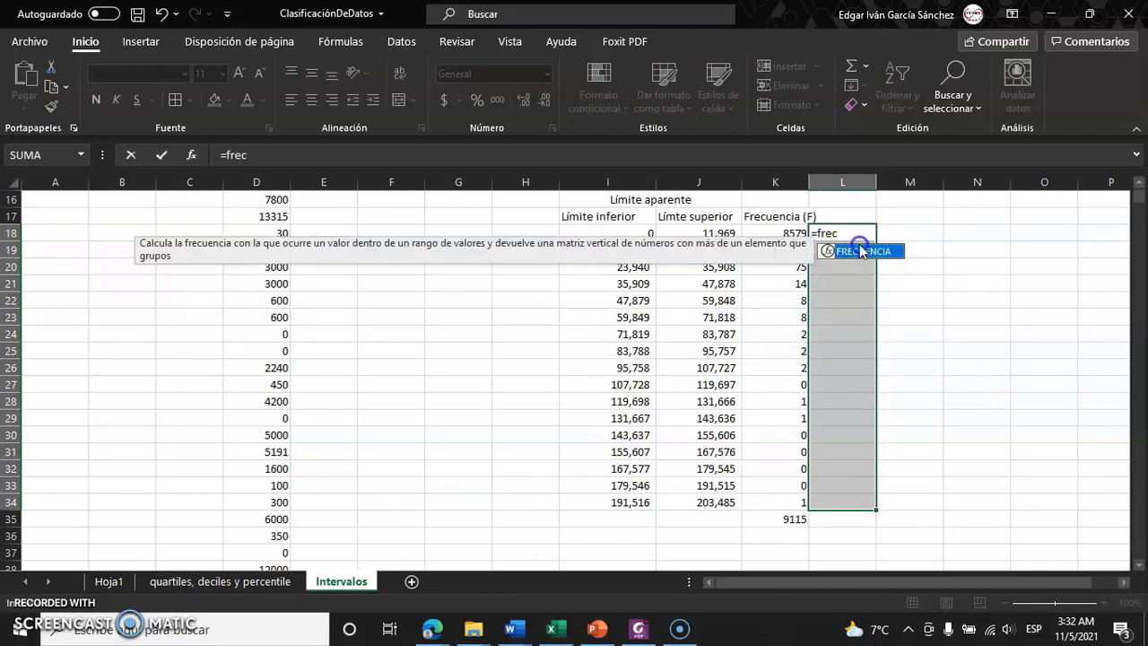
{"action": "left_click", "coordinate": [859, 249]}
{"action": "scroll", "coordinate": [249, 240], "scroll_direction": "up", "scroll_amount": 3}
{"action": "scroll", "coordinate": [251, 243], "scroll_direction": "up", "scroll_amount": 2}
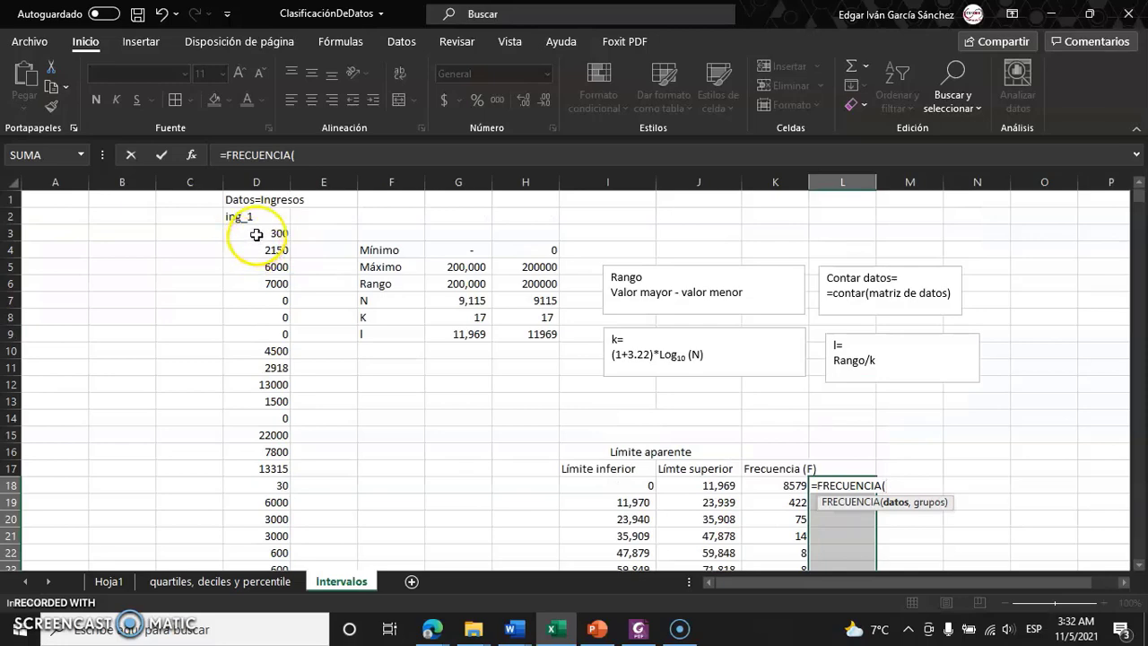
{"action": "left_click", "coordinate": [253, 233]}
{"action": "key", "text": "ctrl+shift+Down"}
{"action": "type", "text": ","}
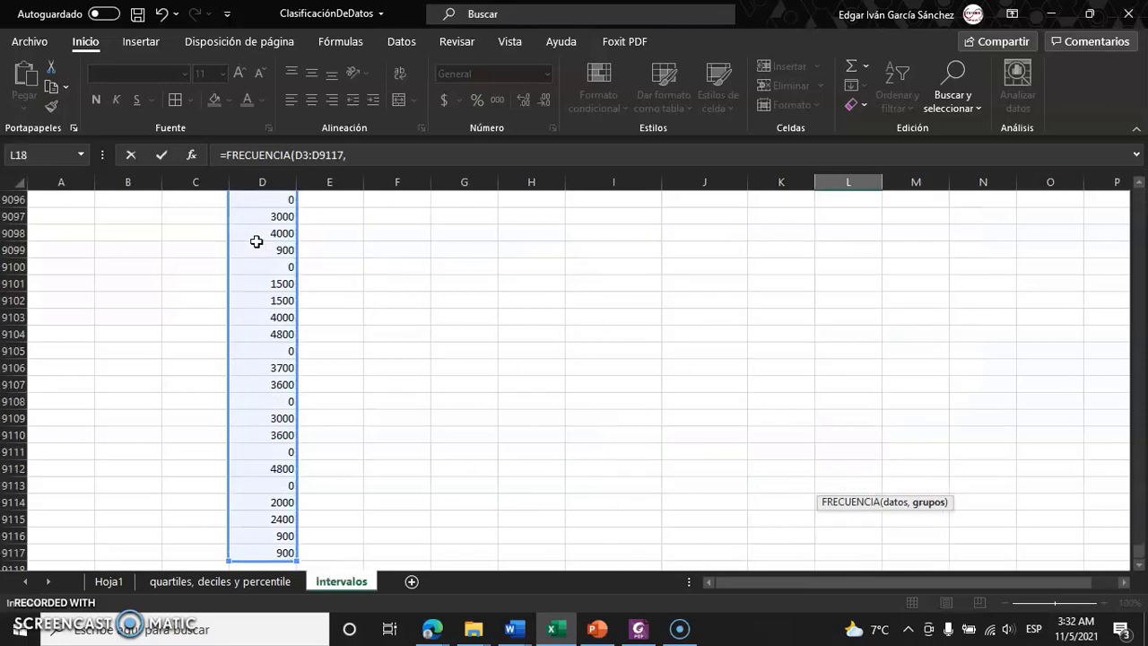
{"action": "left_click_drag", "start_coordinate": [1139, 547], "coordinate": [1138, 192]}
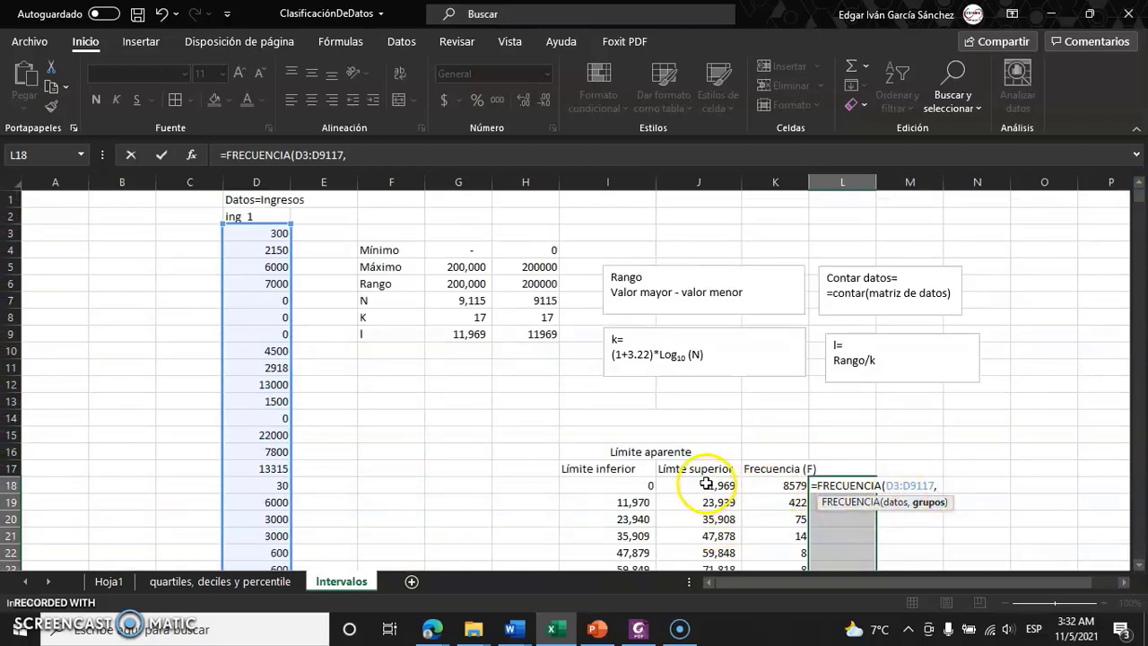
{"action": "mouse_move", "coordinate": [706, 484]}
{"action": "left_mouse_down"}
{"action": "mouse_move", "coordinate": [695, 535]}
{"action": "mouse_move", "coordinate": [708, 528]}
{"action": "left_mouse_up"}
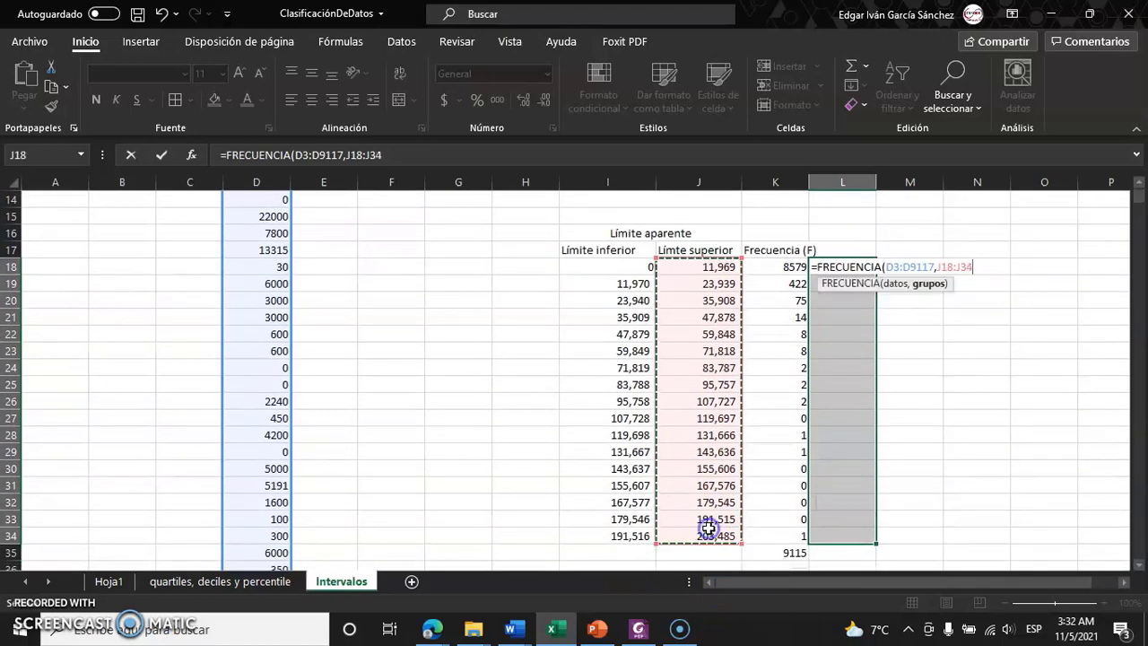
{"action": "type", "text": ")"}
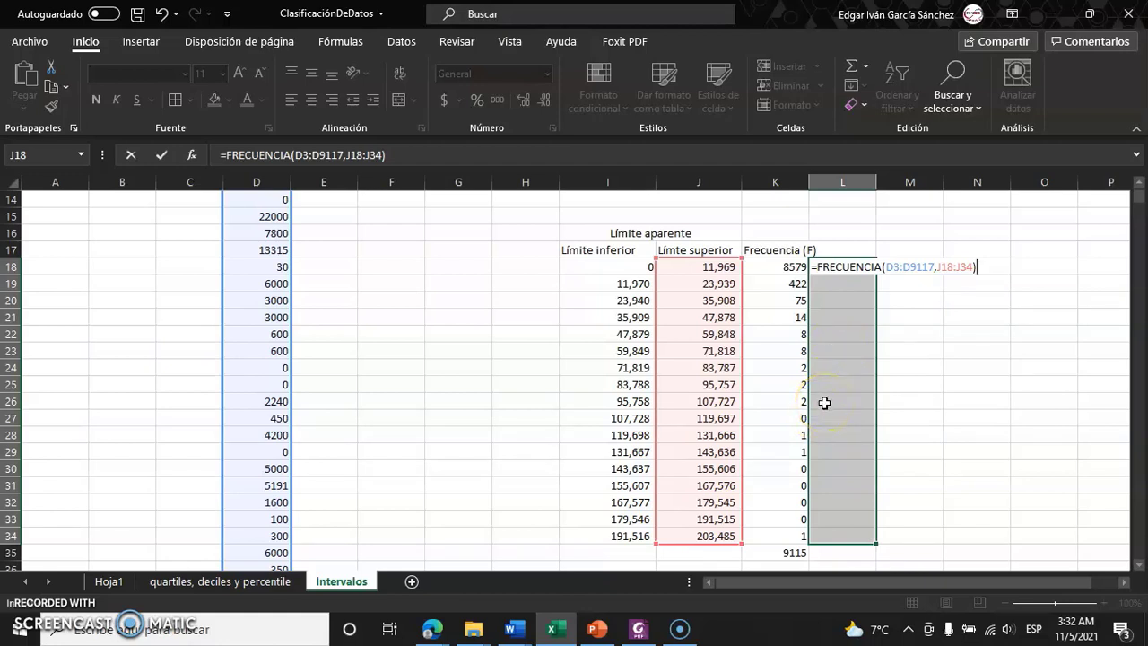
{"action": "key", "text": "ctrl+shift+Return"}
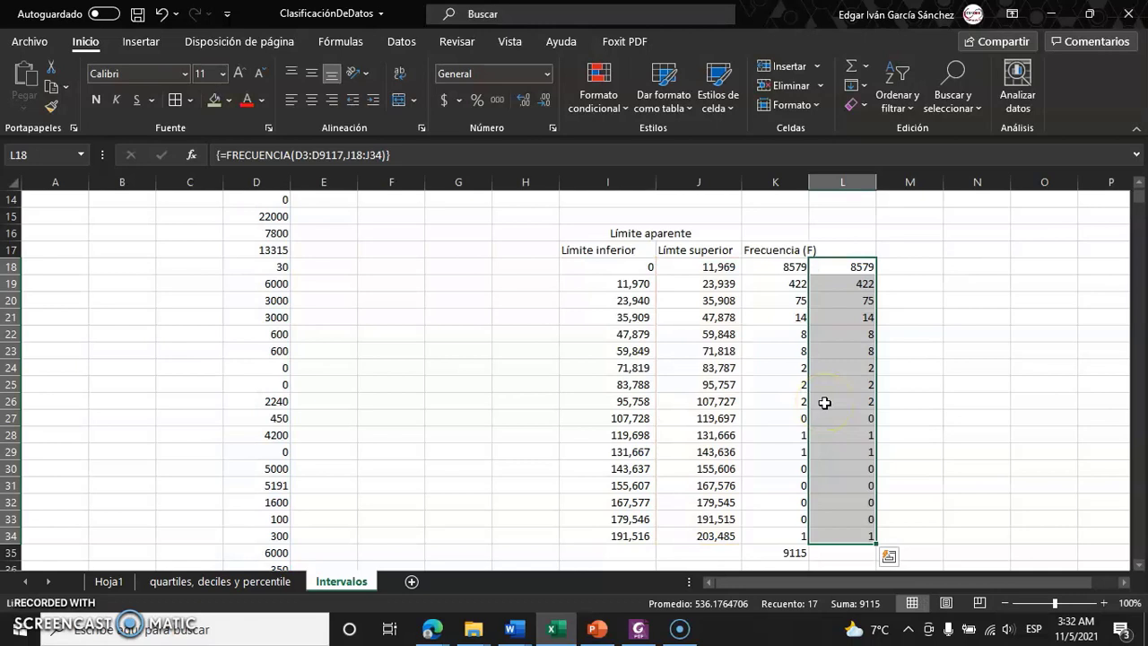